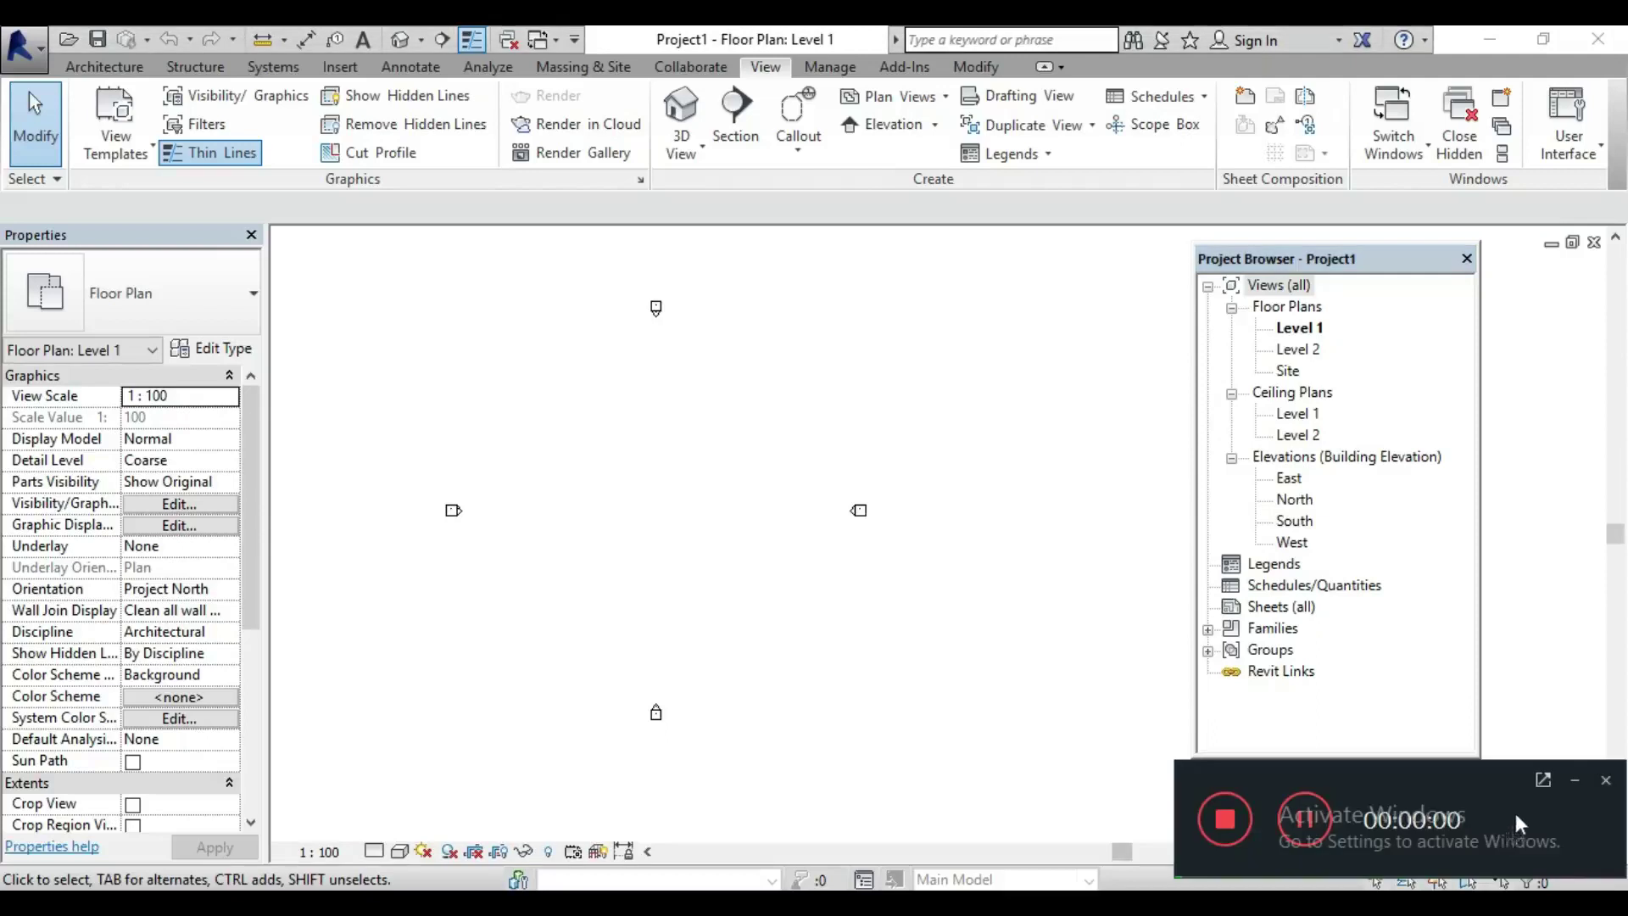
Create a new project, Project2, from the chosen template.
left_click(1569, 778)
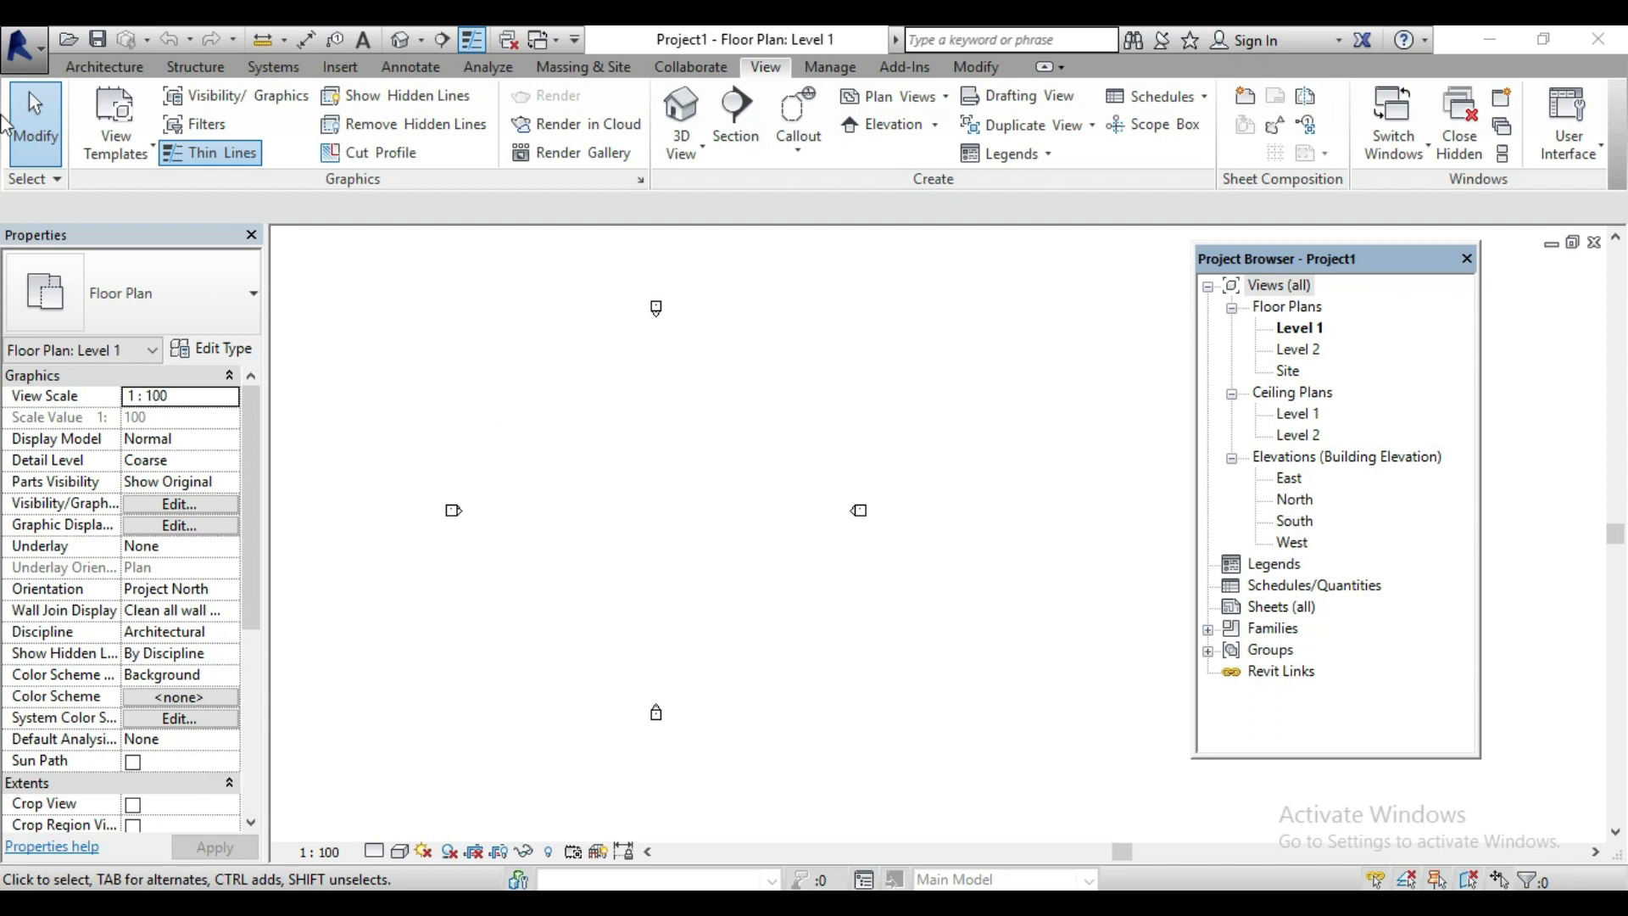
left_click(32, 47)
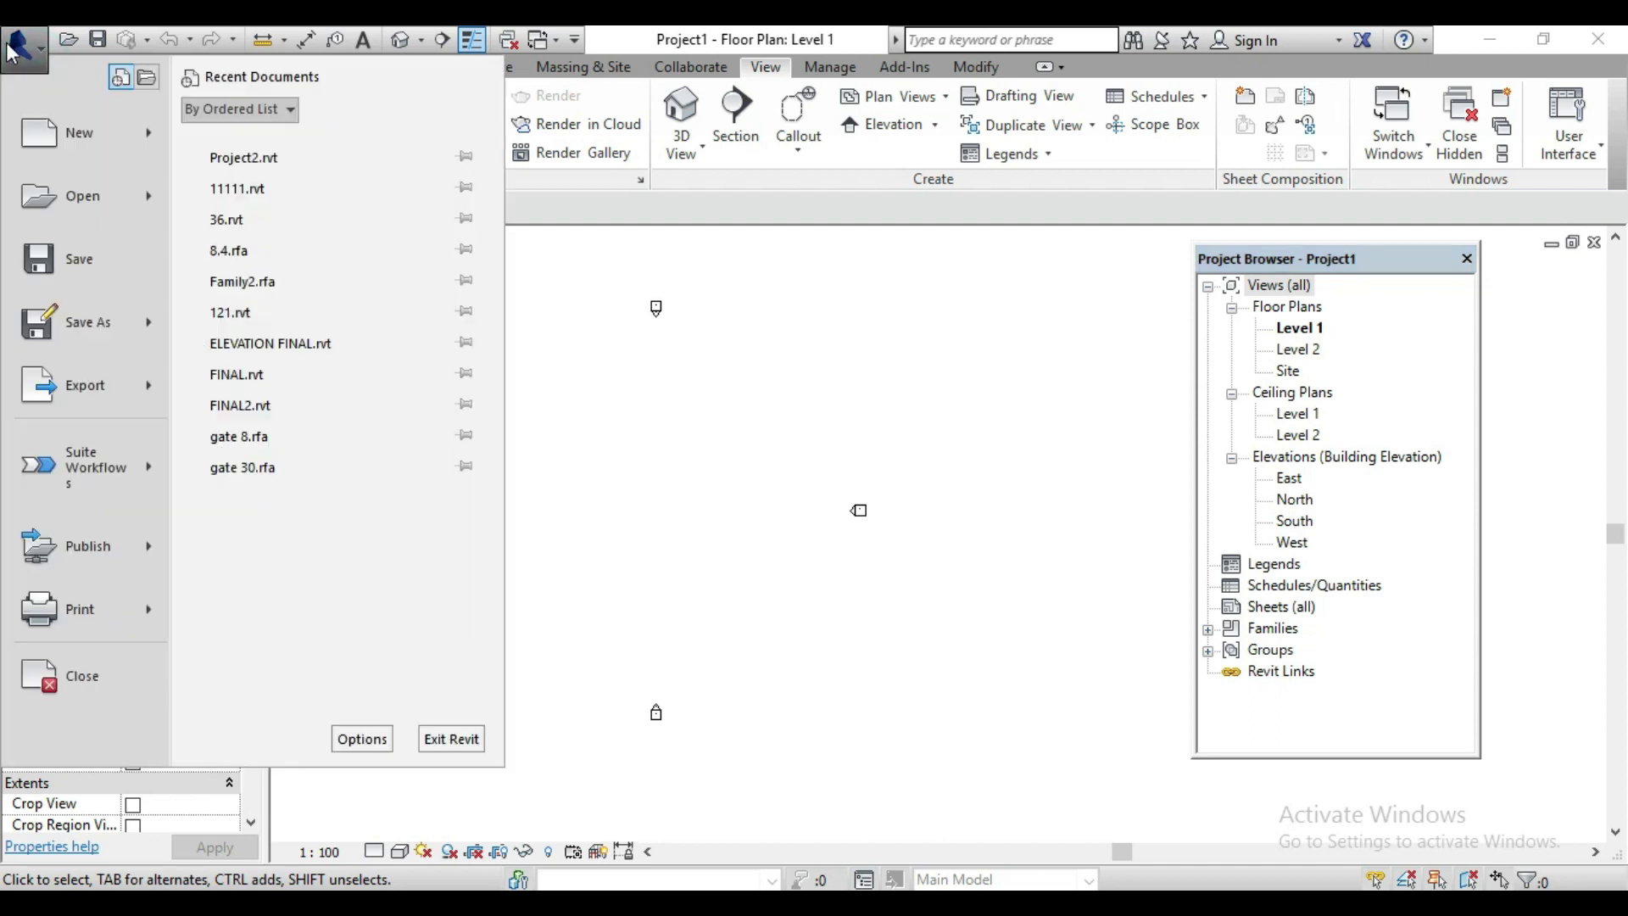
left_click(47, 136)
left_click(751, 436)
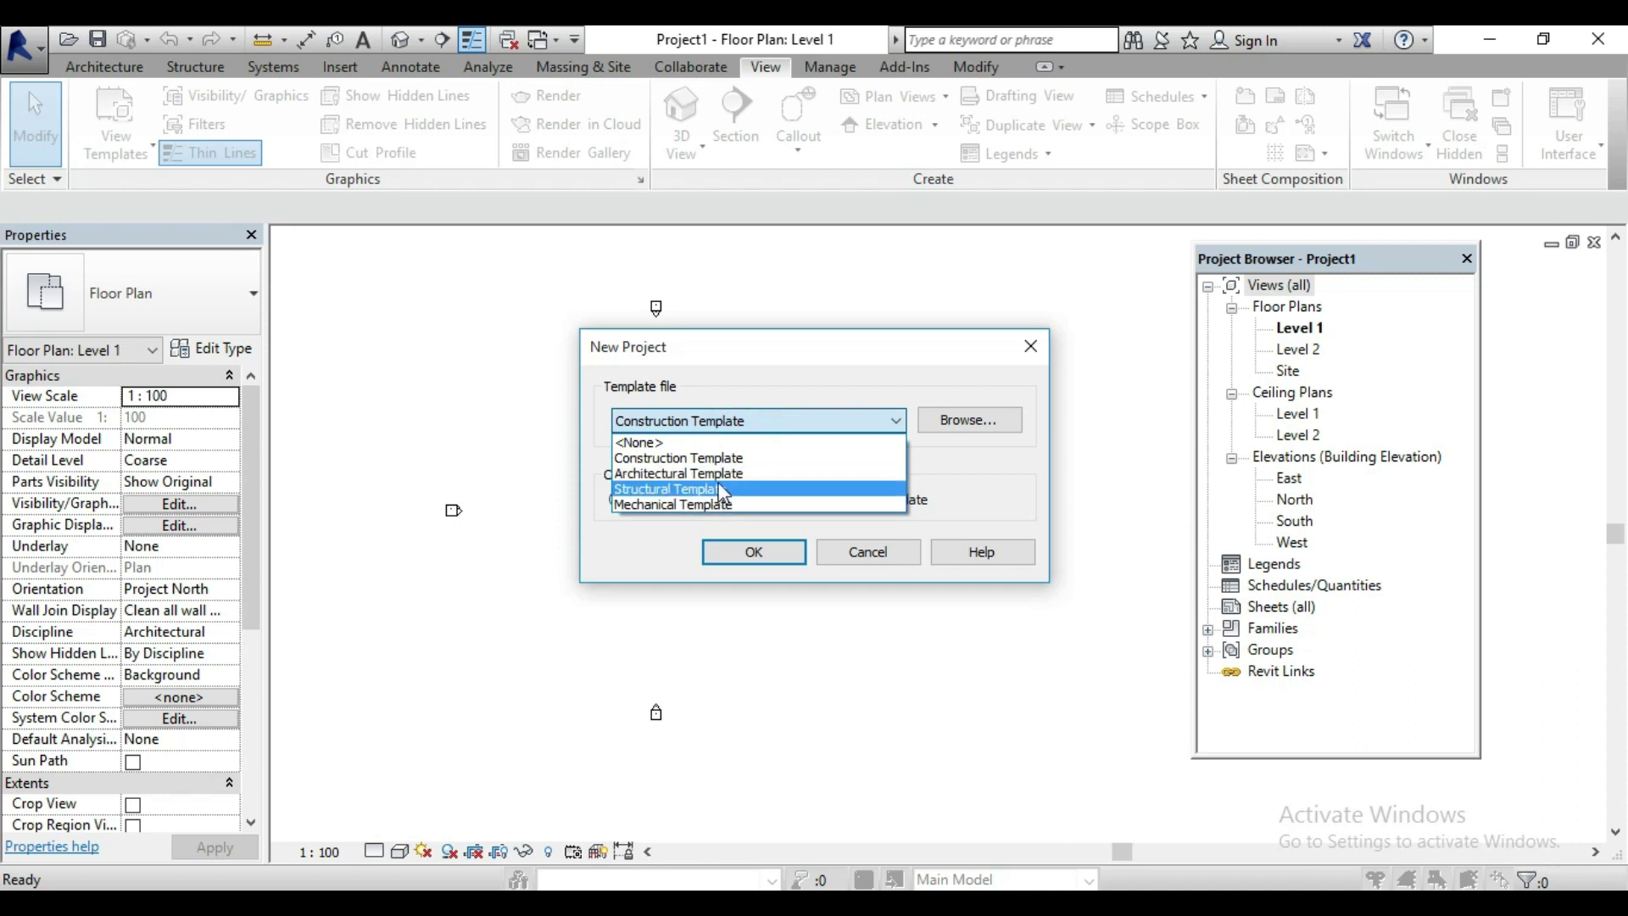
left_click(730, 547)
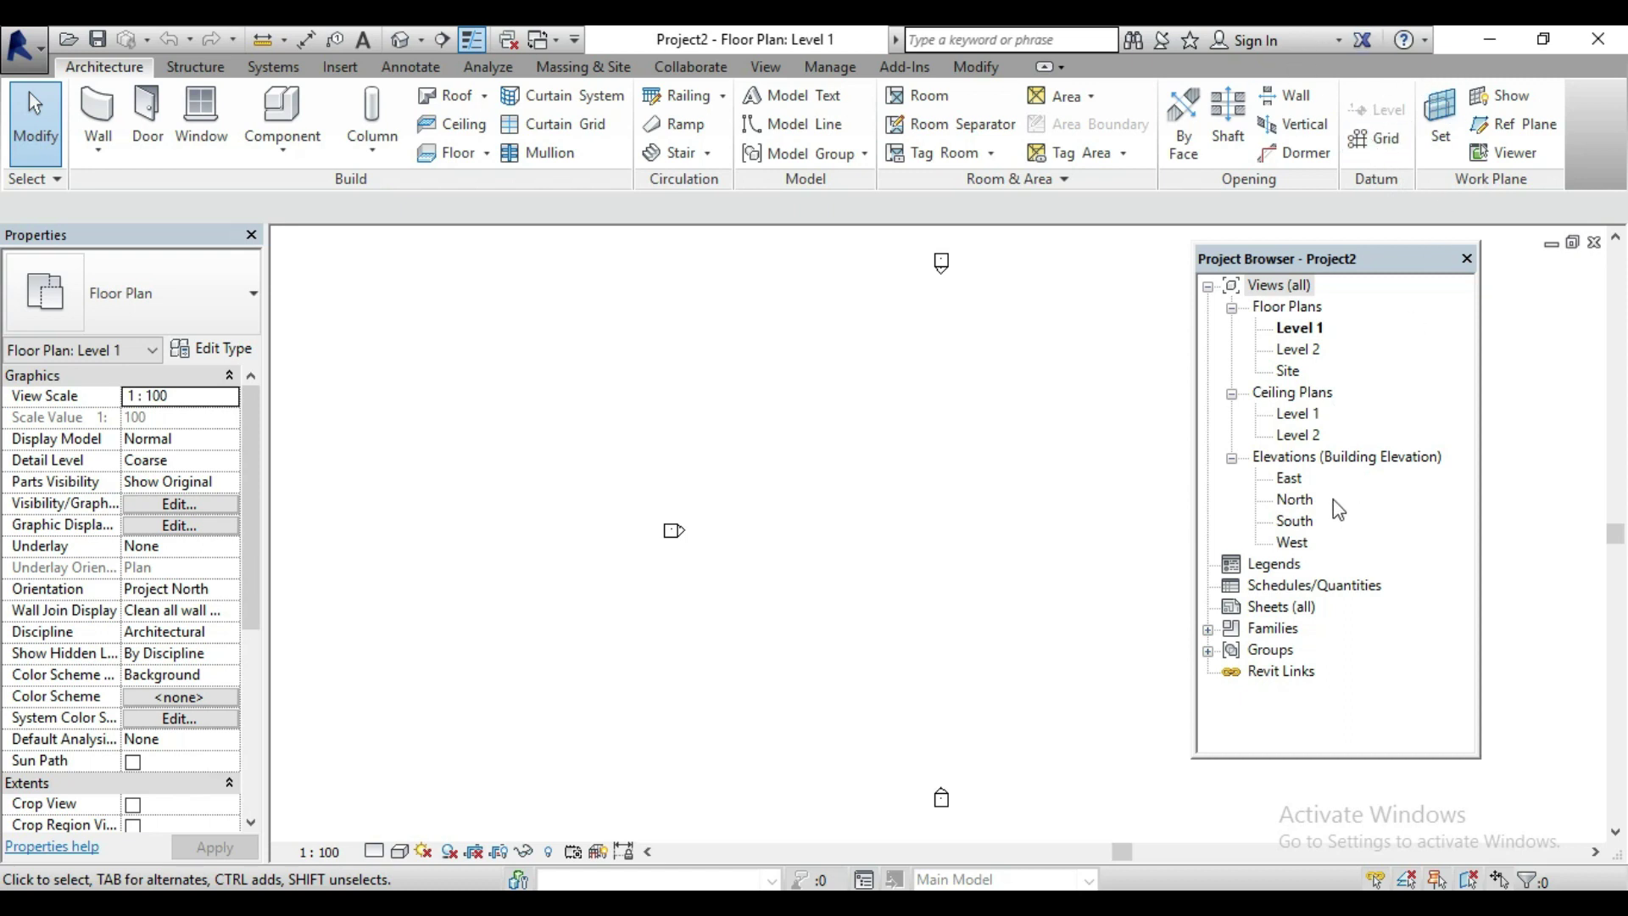
Open the North elevation, frame the Level 1 and Level 2 heads, and start a new level.
left_click(1290, 503)
double_click(1291, 508)
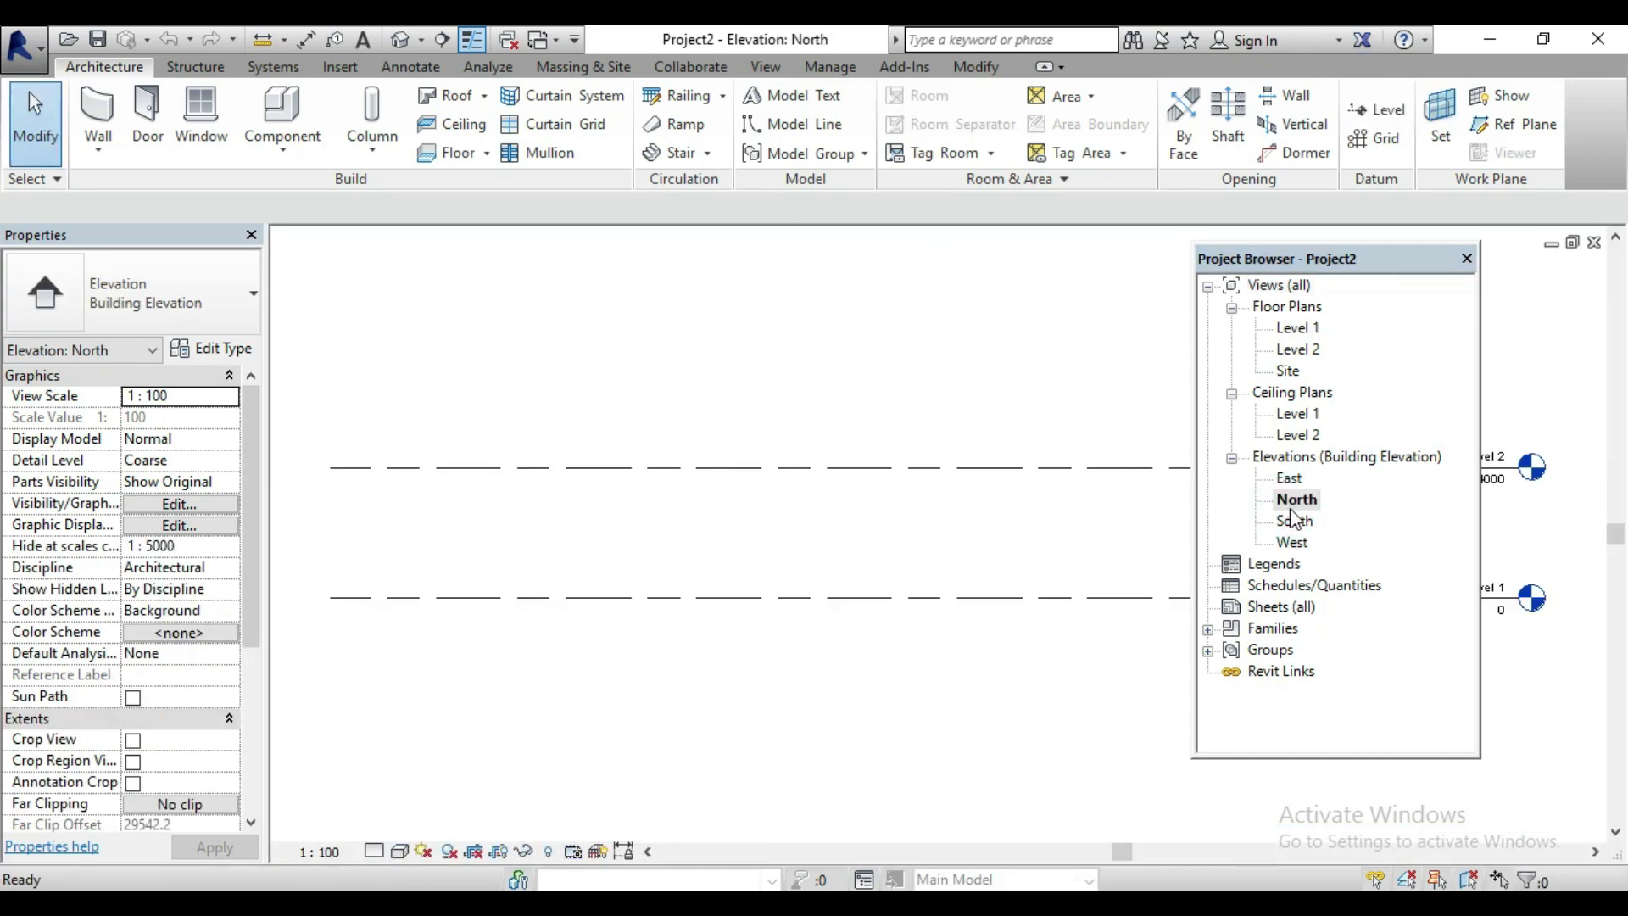
scroll(553, 492, "down", 1)
middle_click_drag(698, 472, 593, 450)
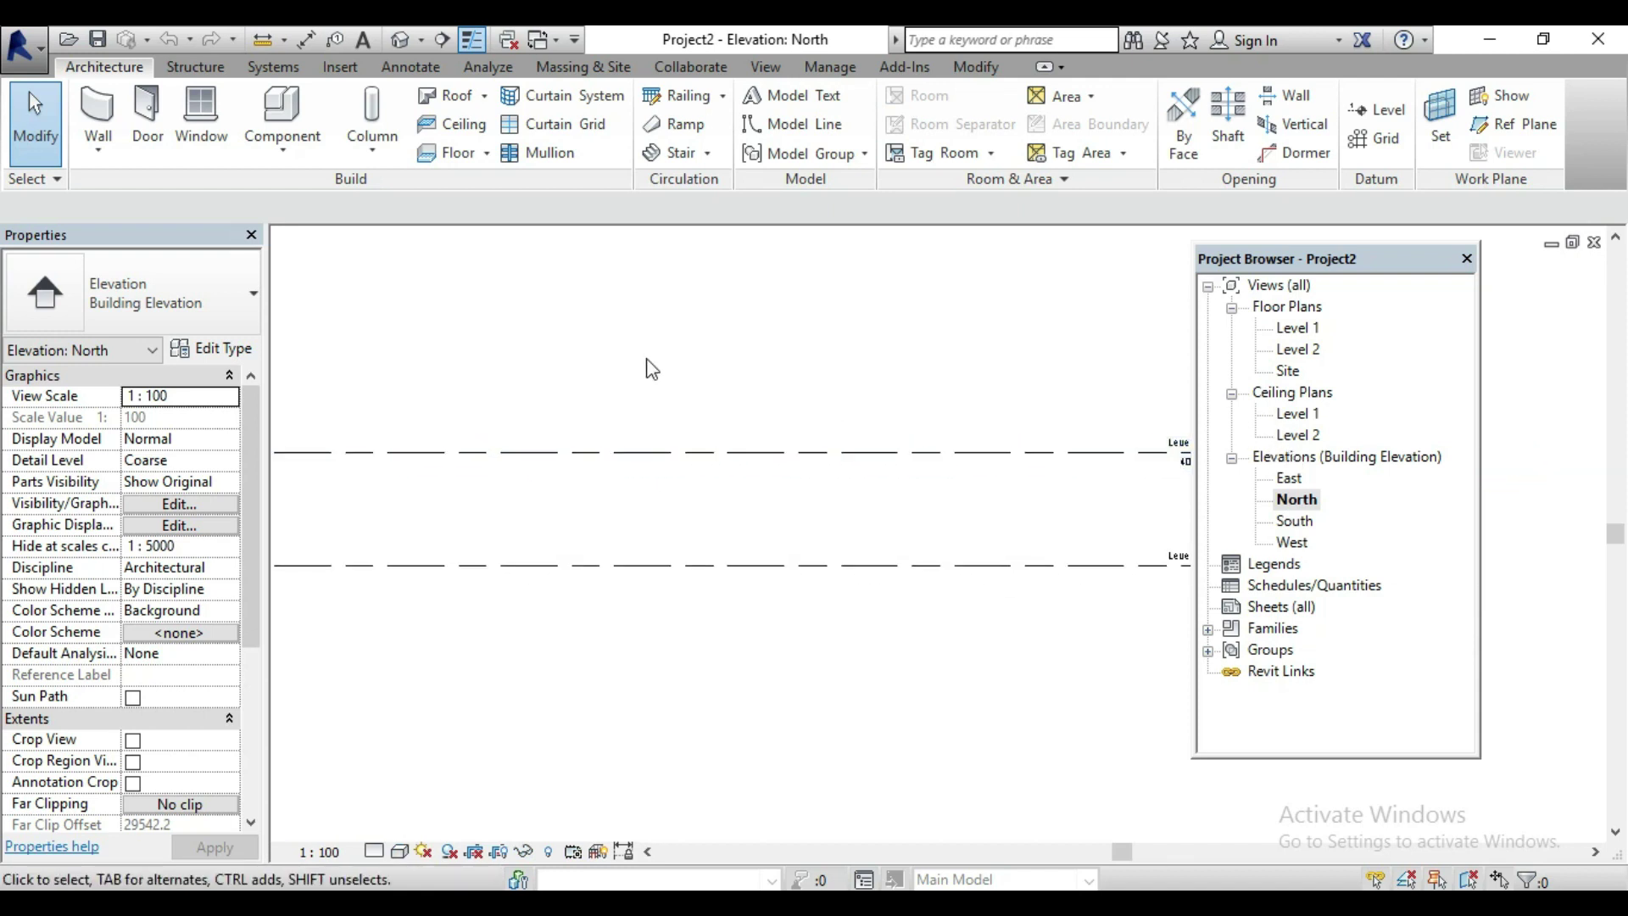
scroll(651, 371, "down", 1)
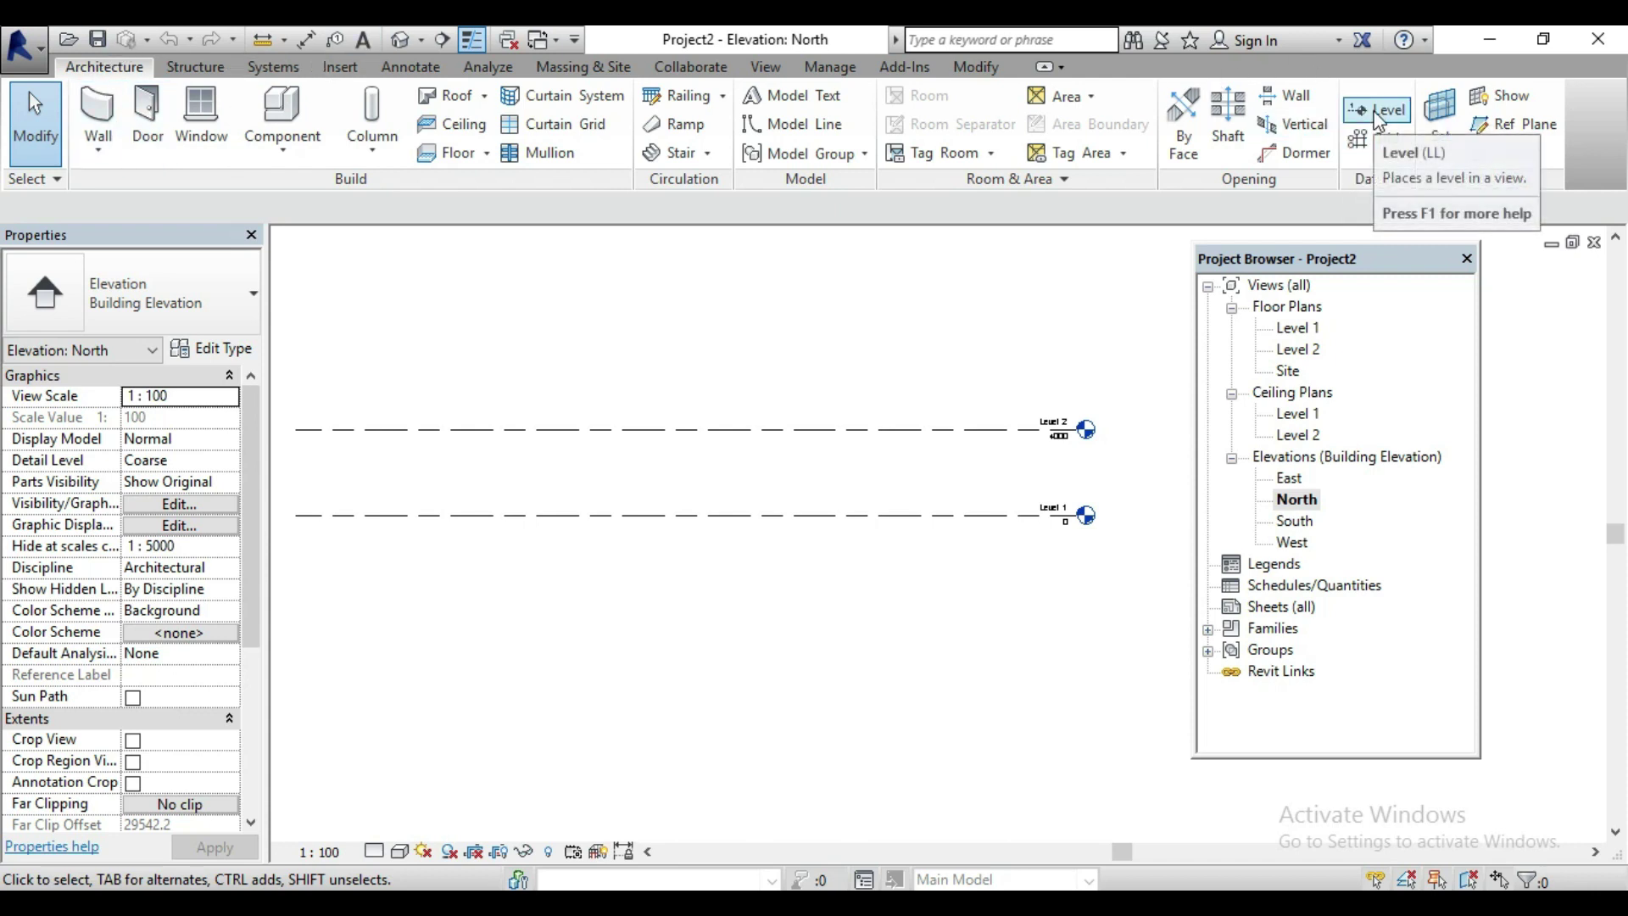
left_click(1378, 118)
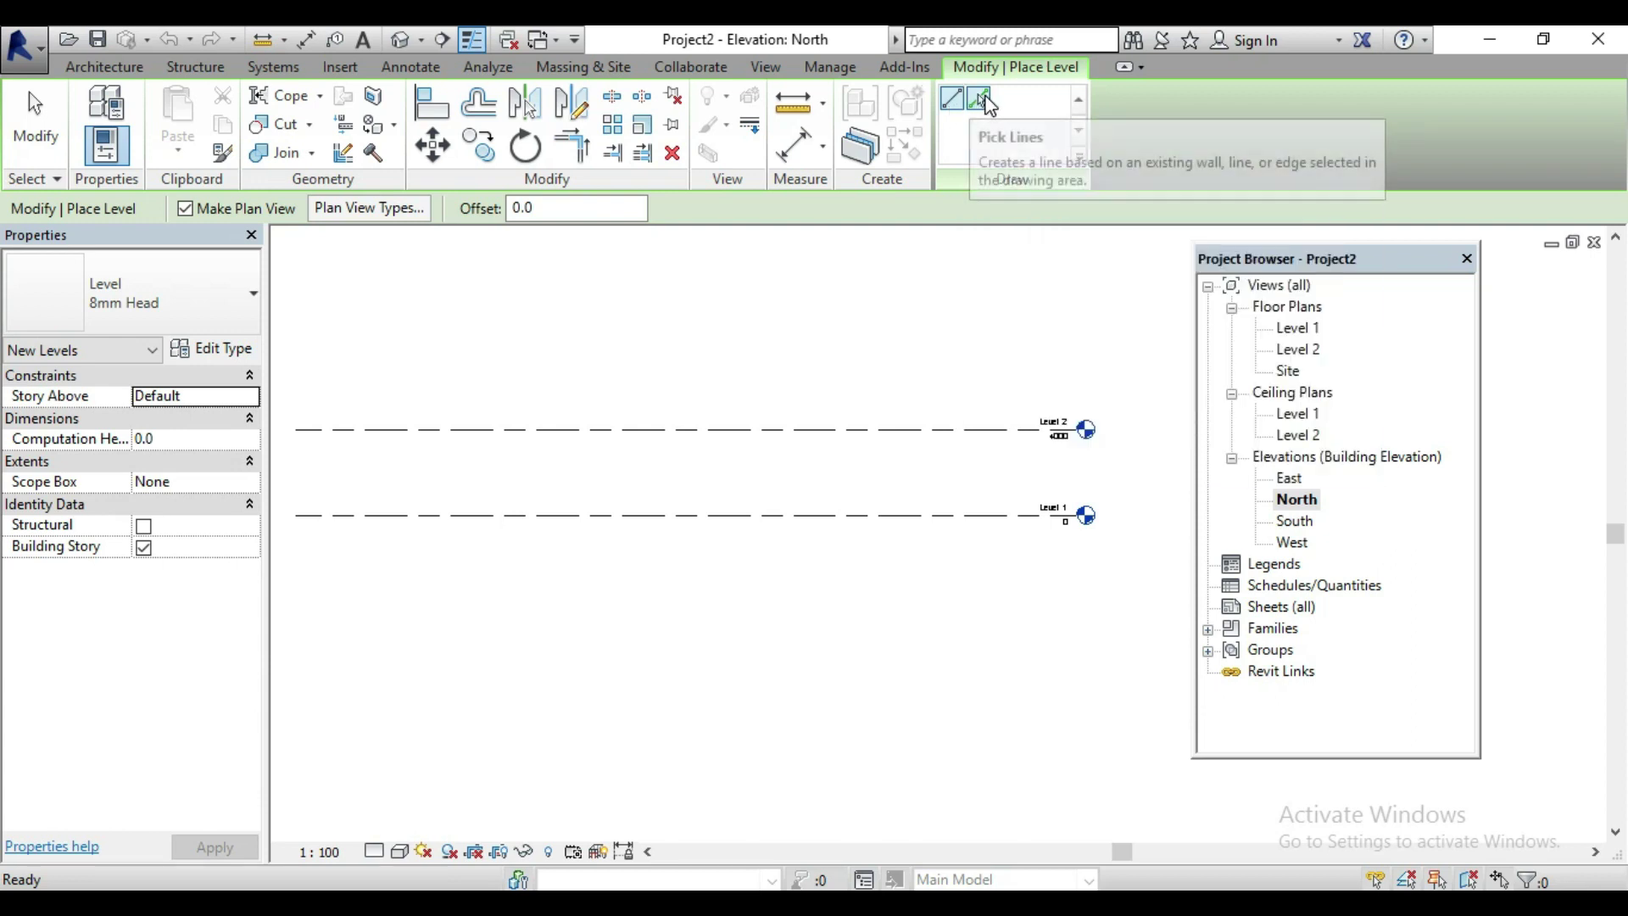
mouse_move(979, 99)
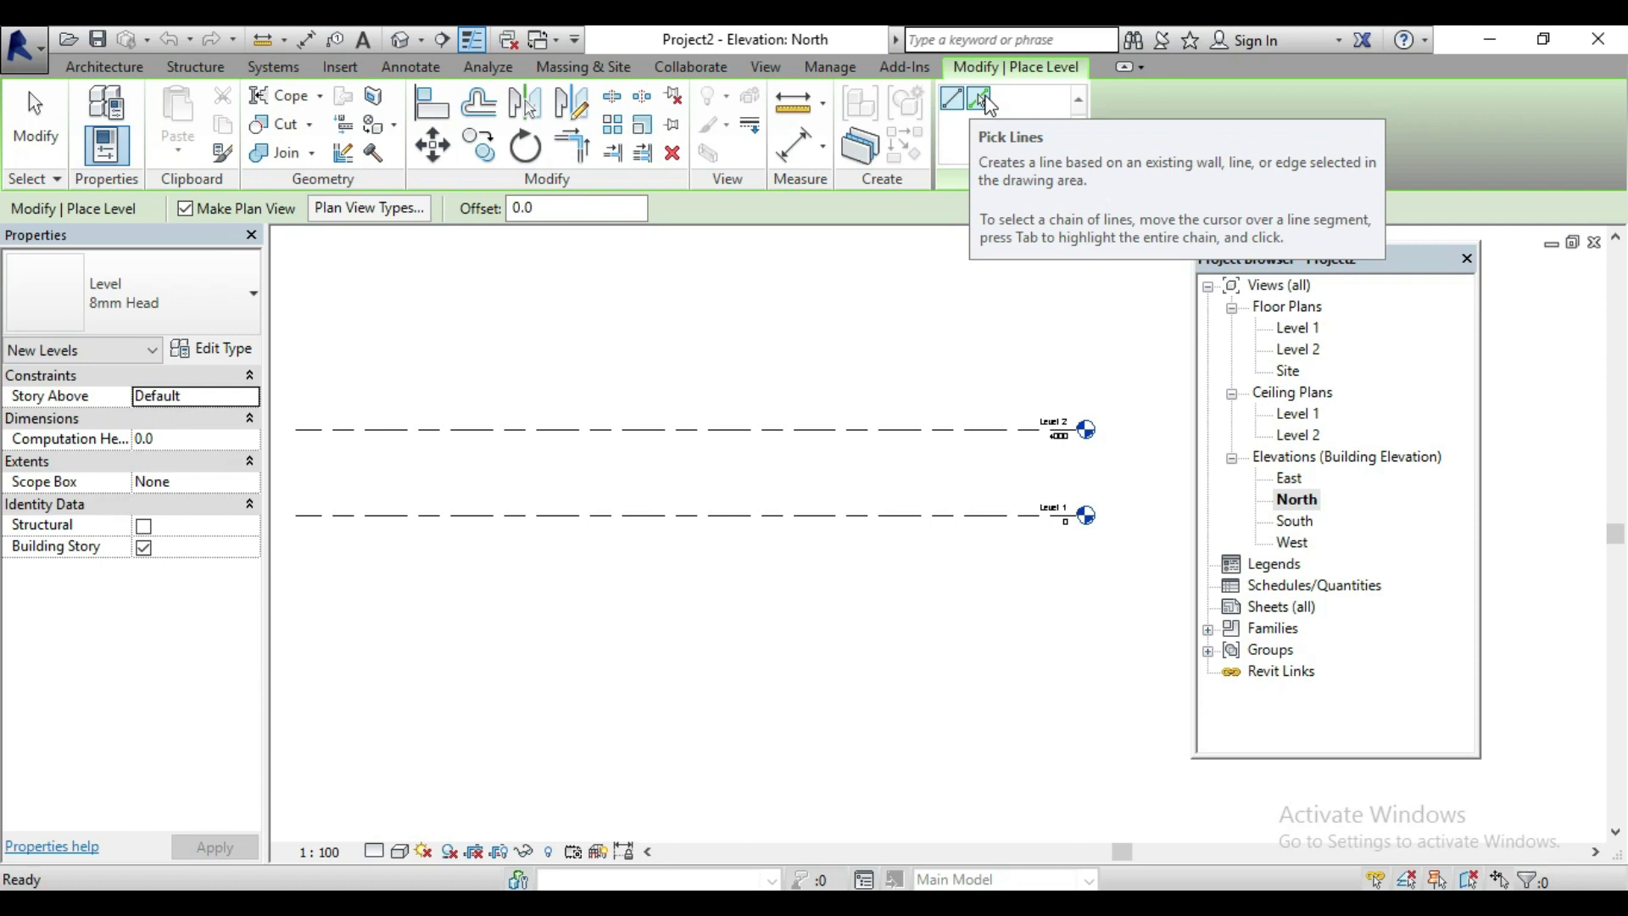
Create Level 3 by picking the Level 2 line with a 2000 offset.
left_click(988, 103)
left_click(527, 212)
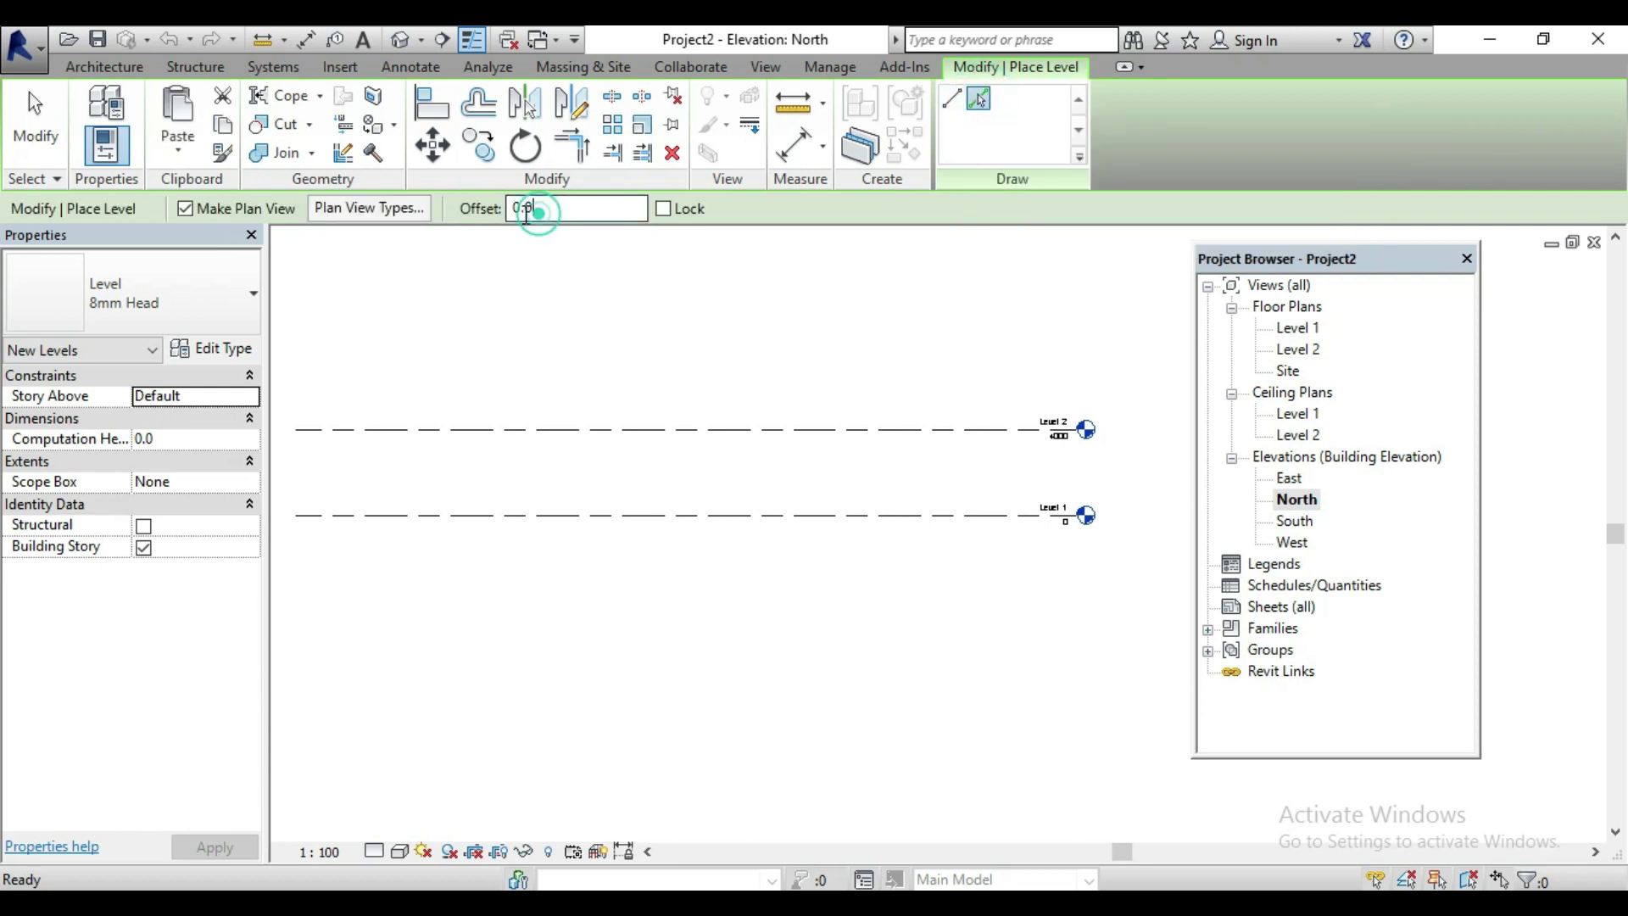
type("2000")
key("Return")
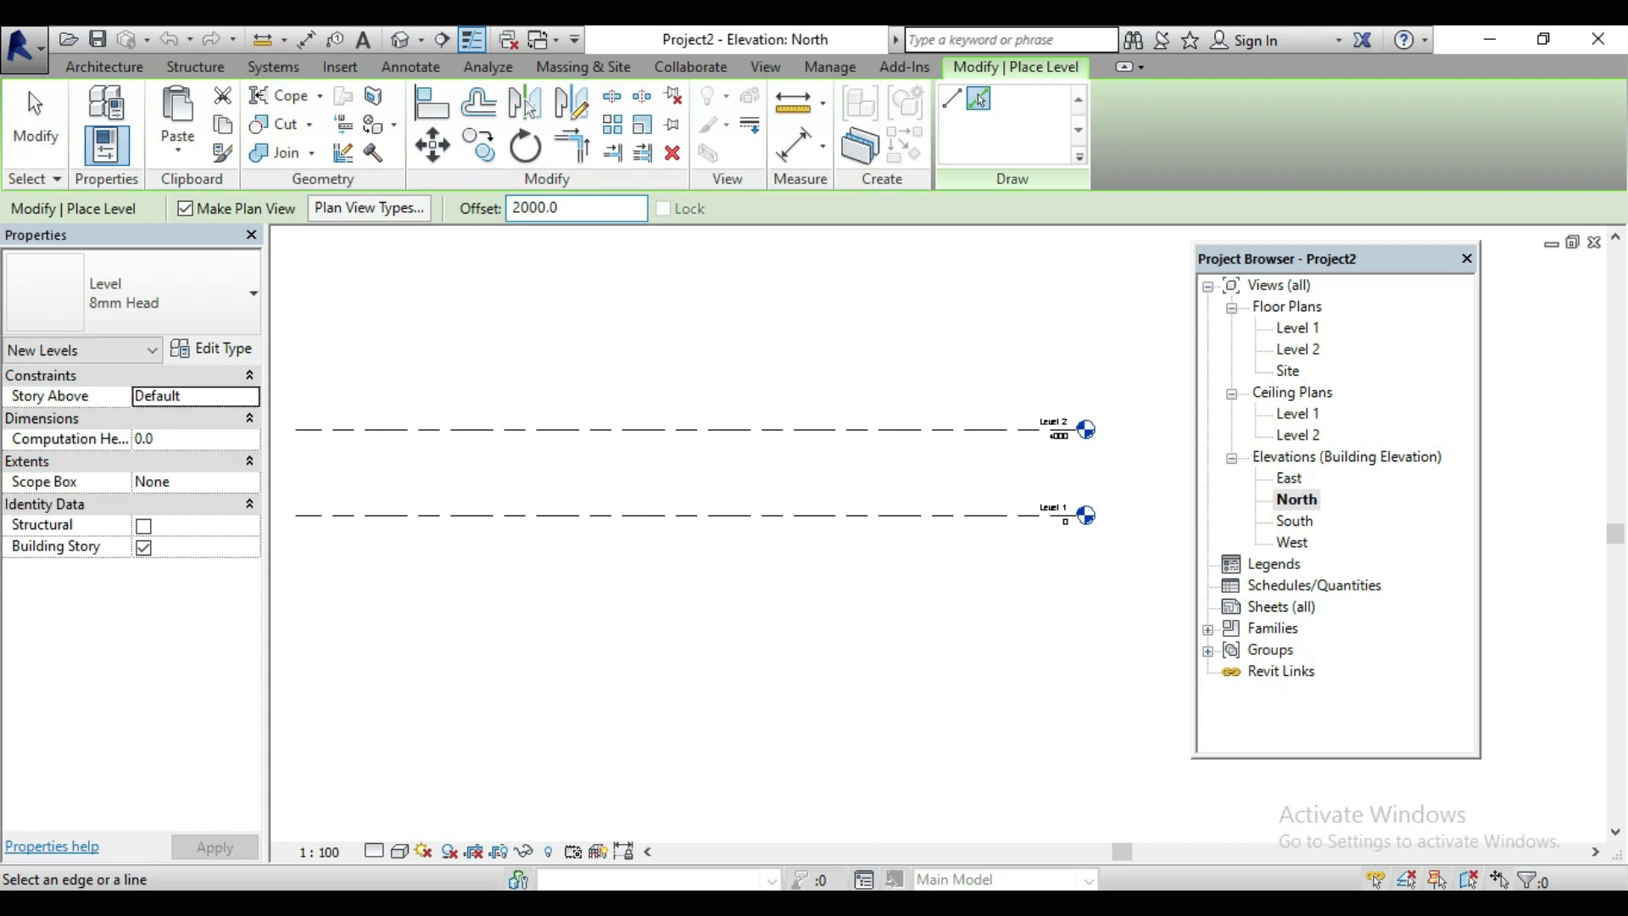
scroll(723, 421, "up", 1)
middle_click_drag(723, 421, 701, 534)
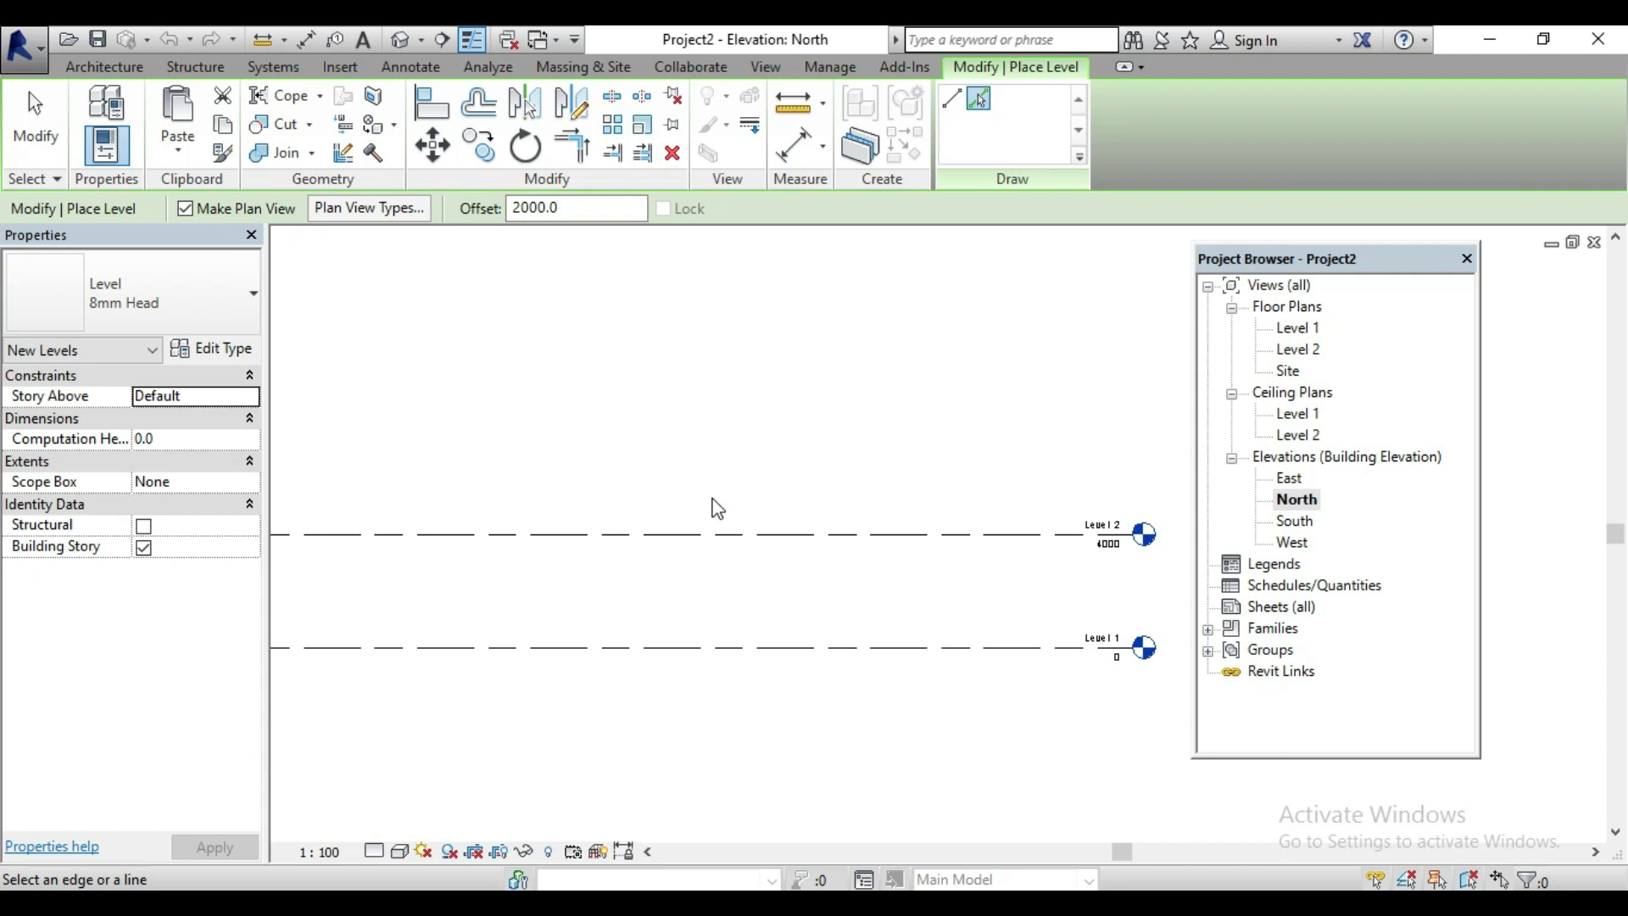
left_click(715, 531)
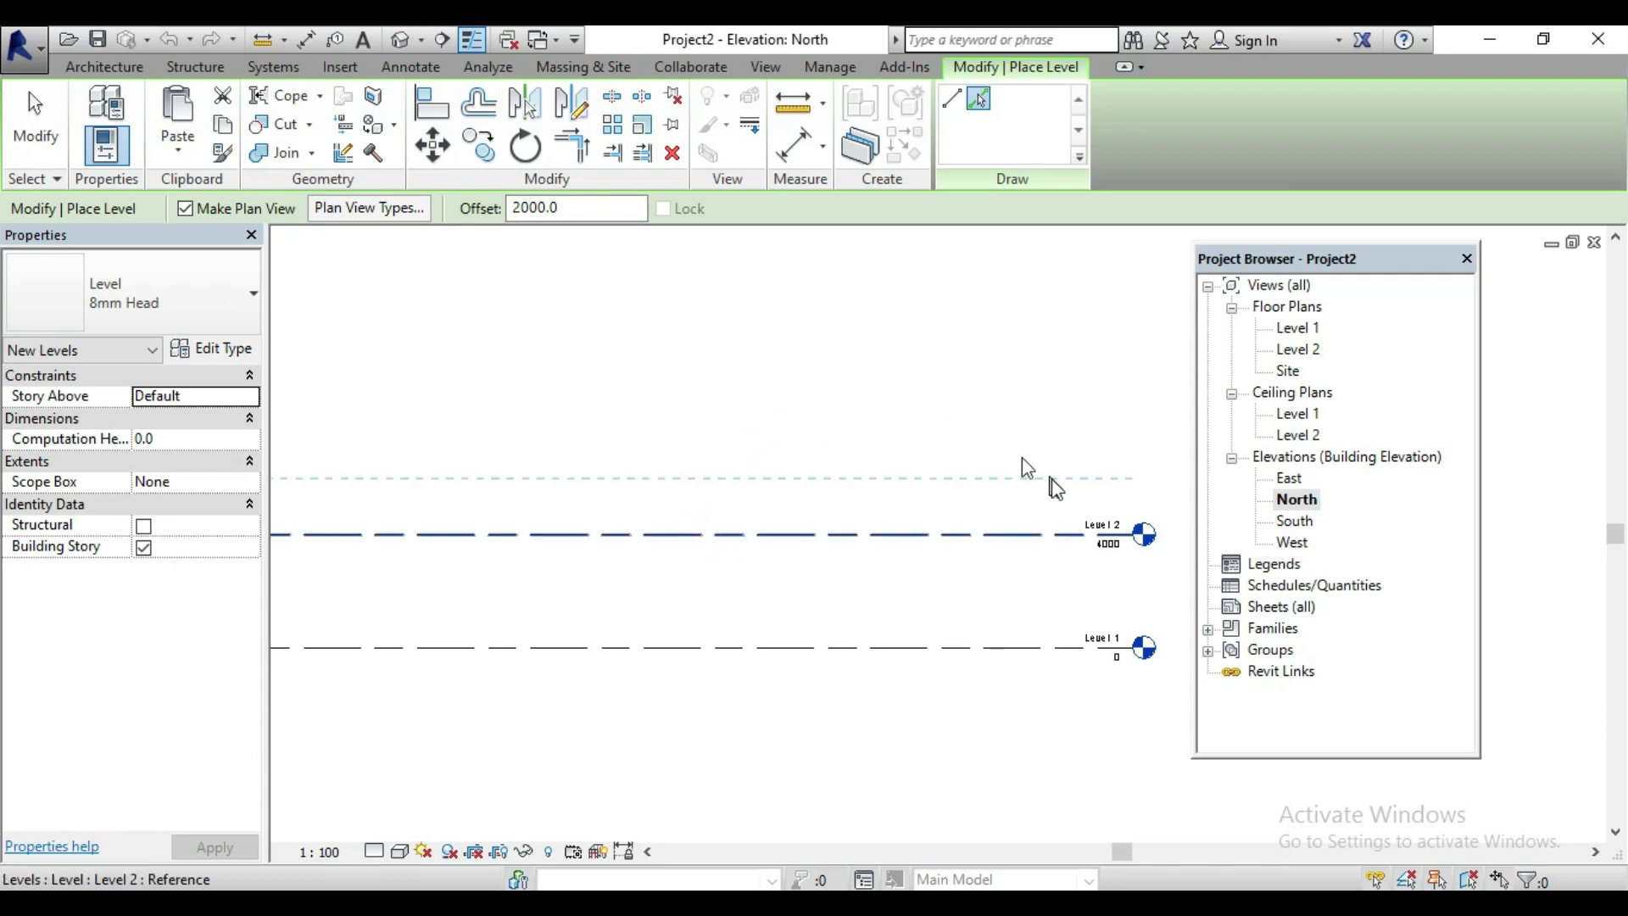
scroll(1110, 507, "up", 1)
scroll(1107, 502, "up", 1)
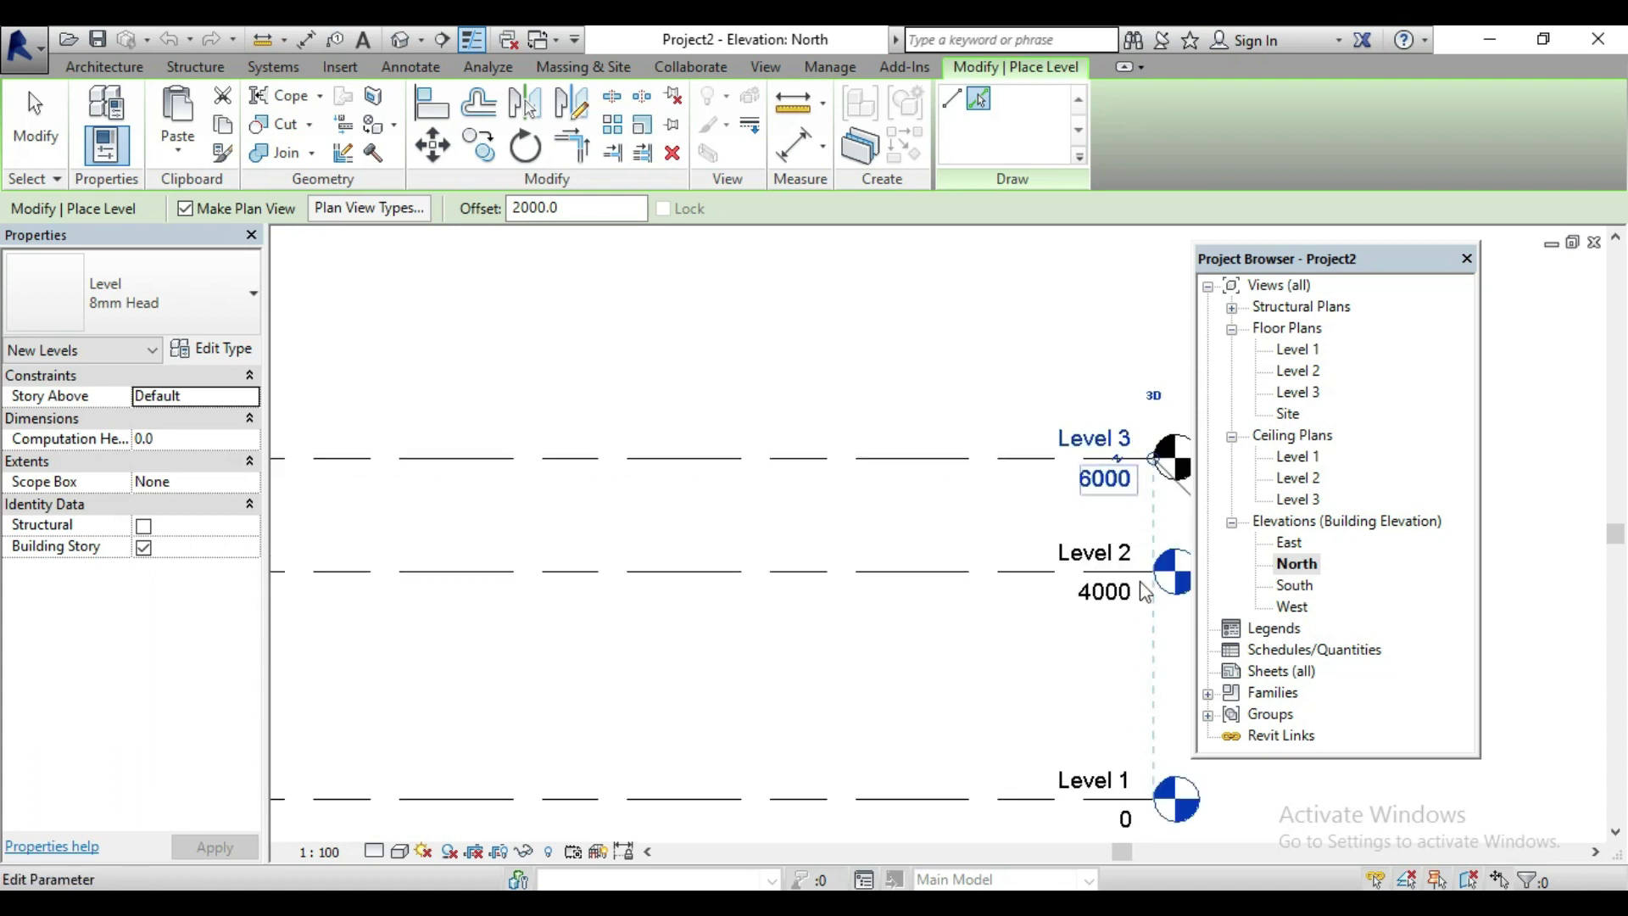
scroll(975, 559, "down", 1)
scroll(974, 560, "down", 1)
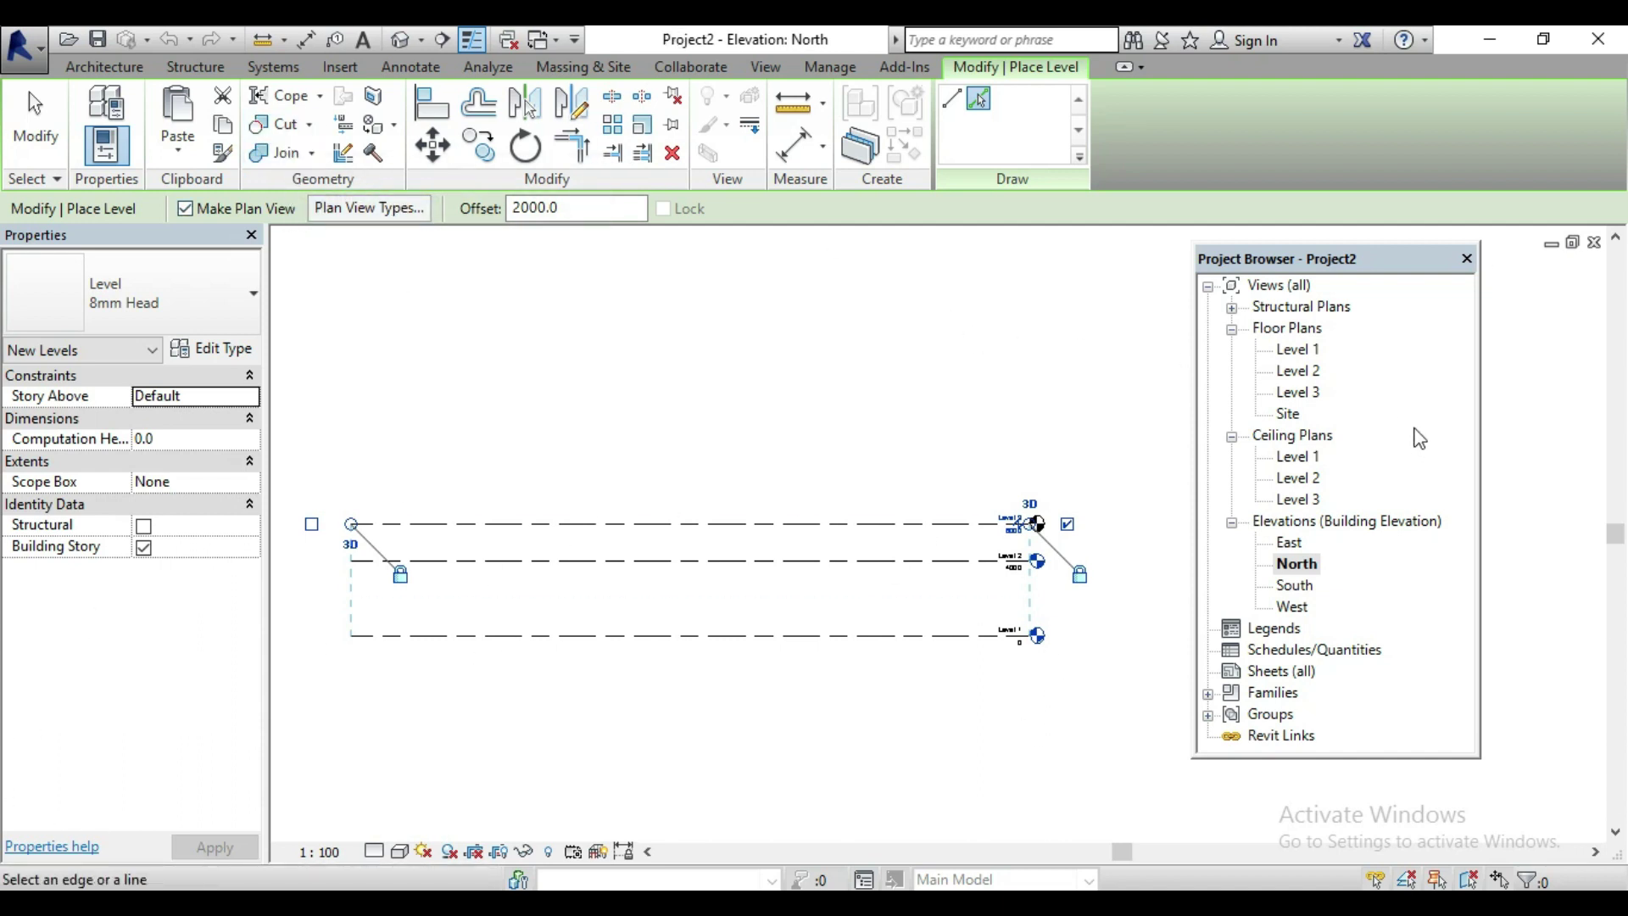
Close the Project Browser and Properties, then restore both via View > User Interface.
left_click(1466, 259)
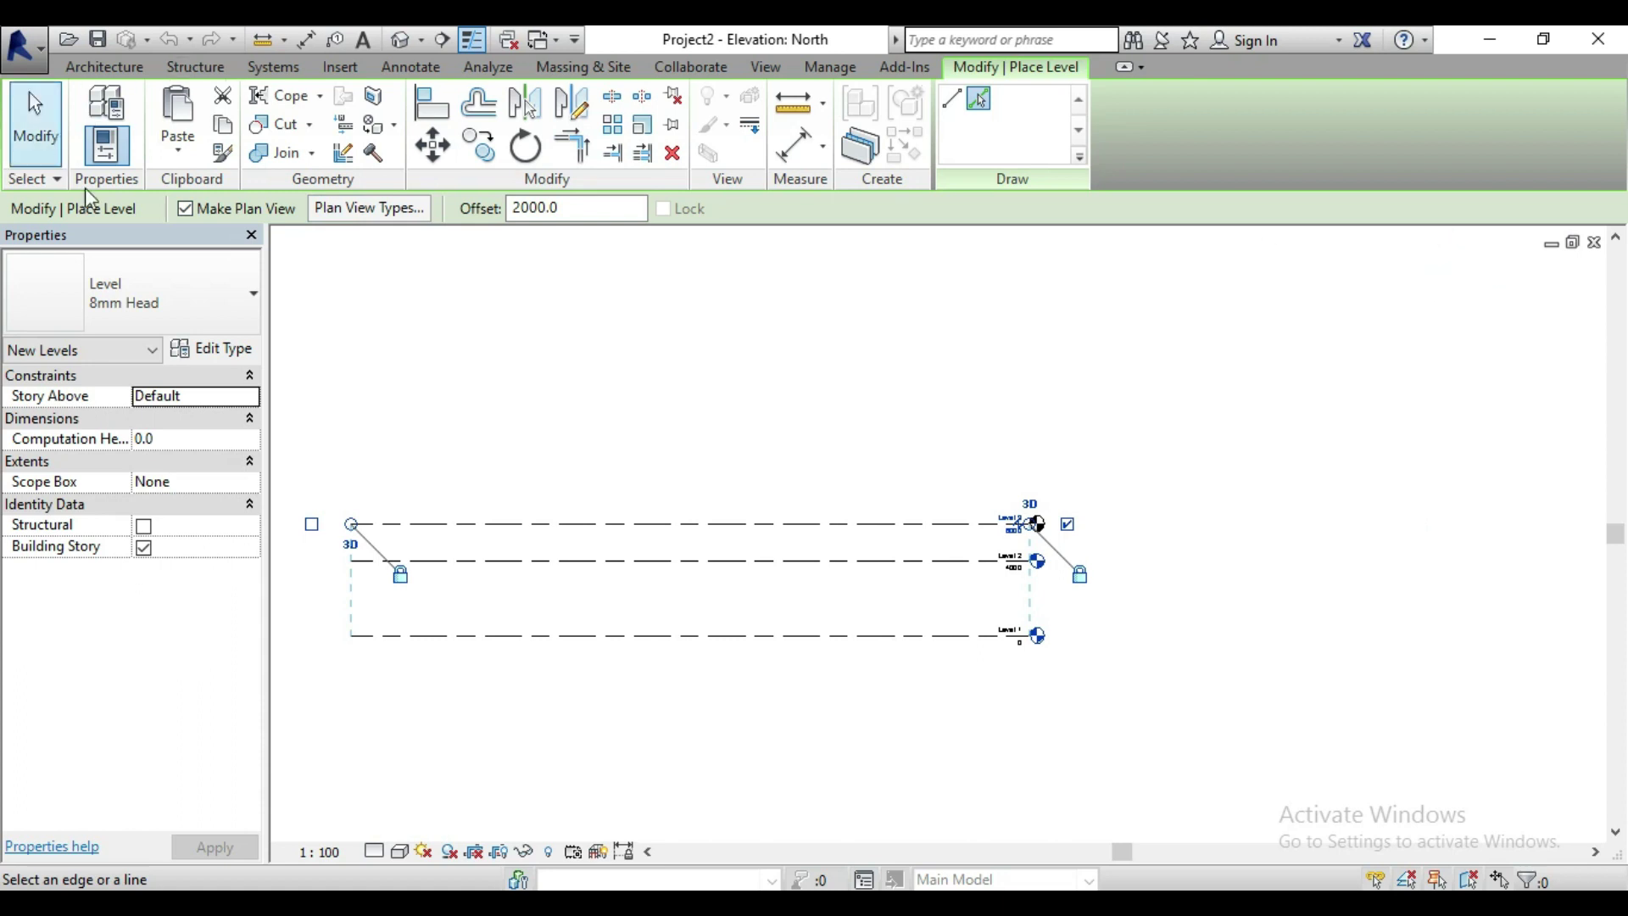
left_click(253, 240)
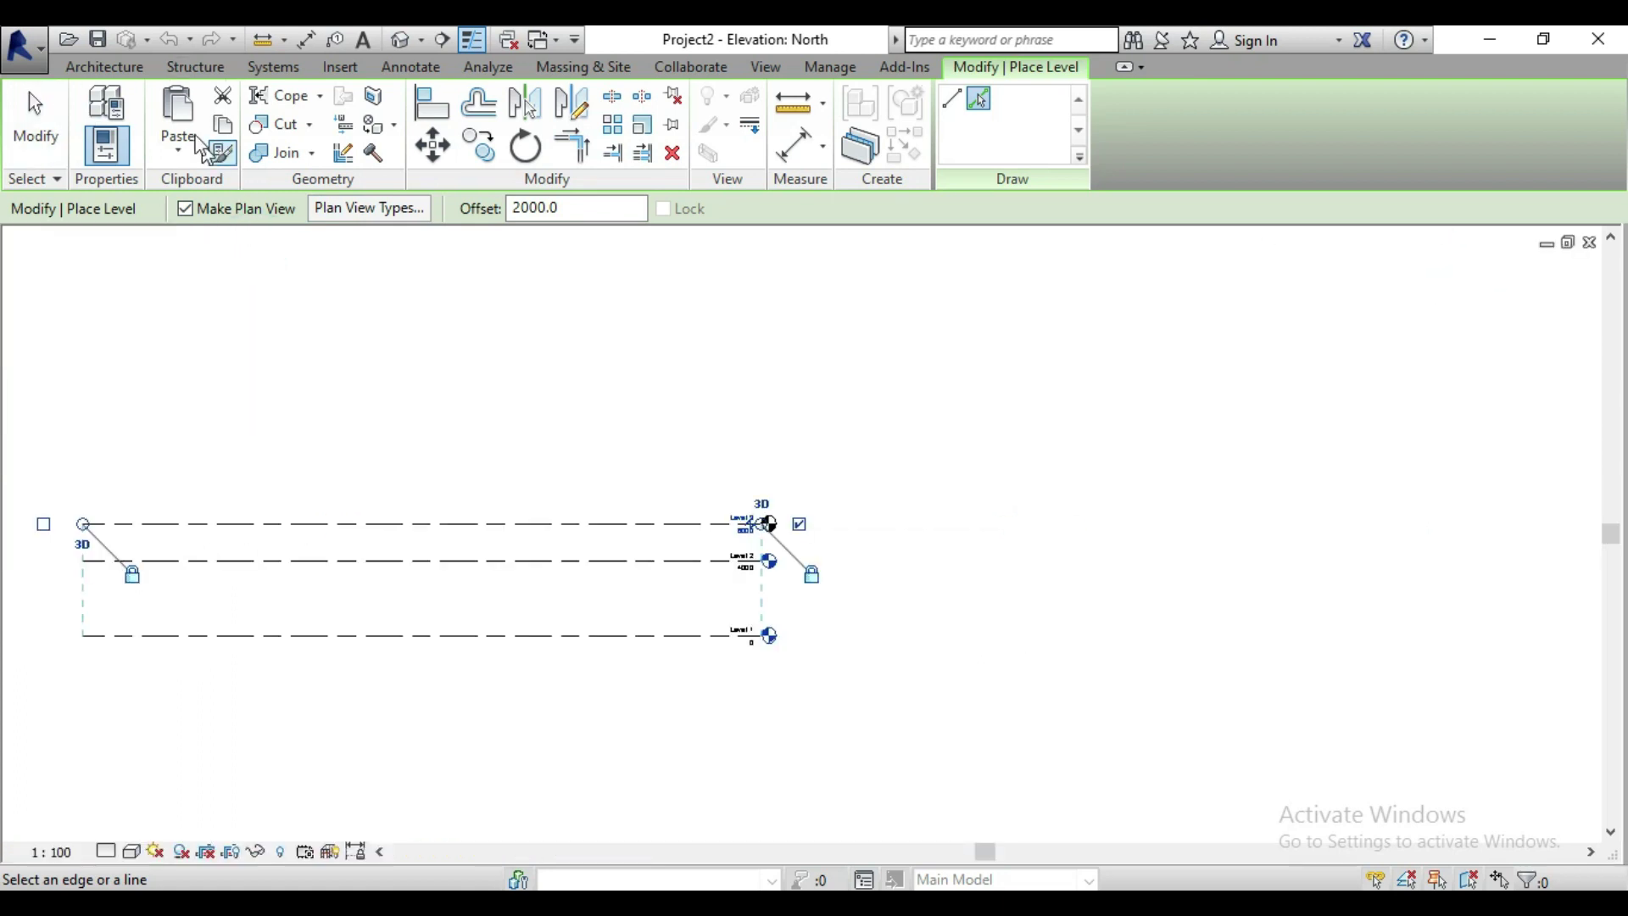
left_click(114, 67)
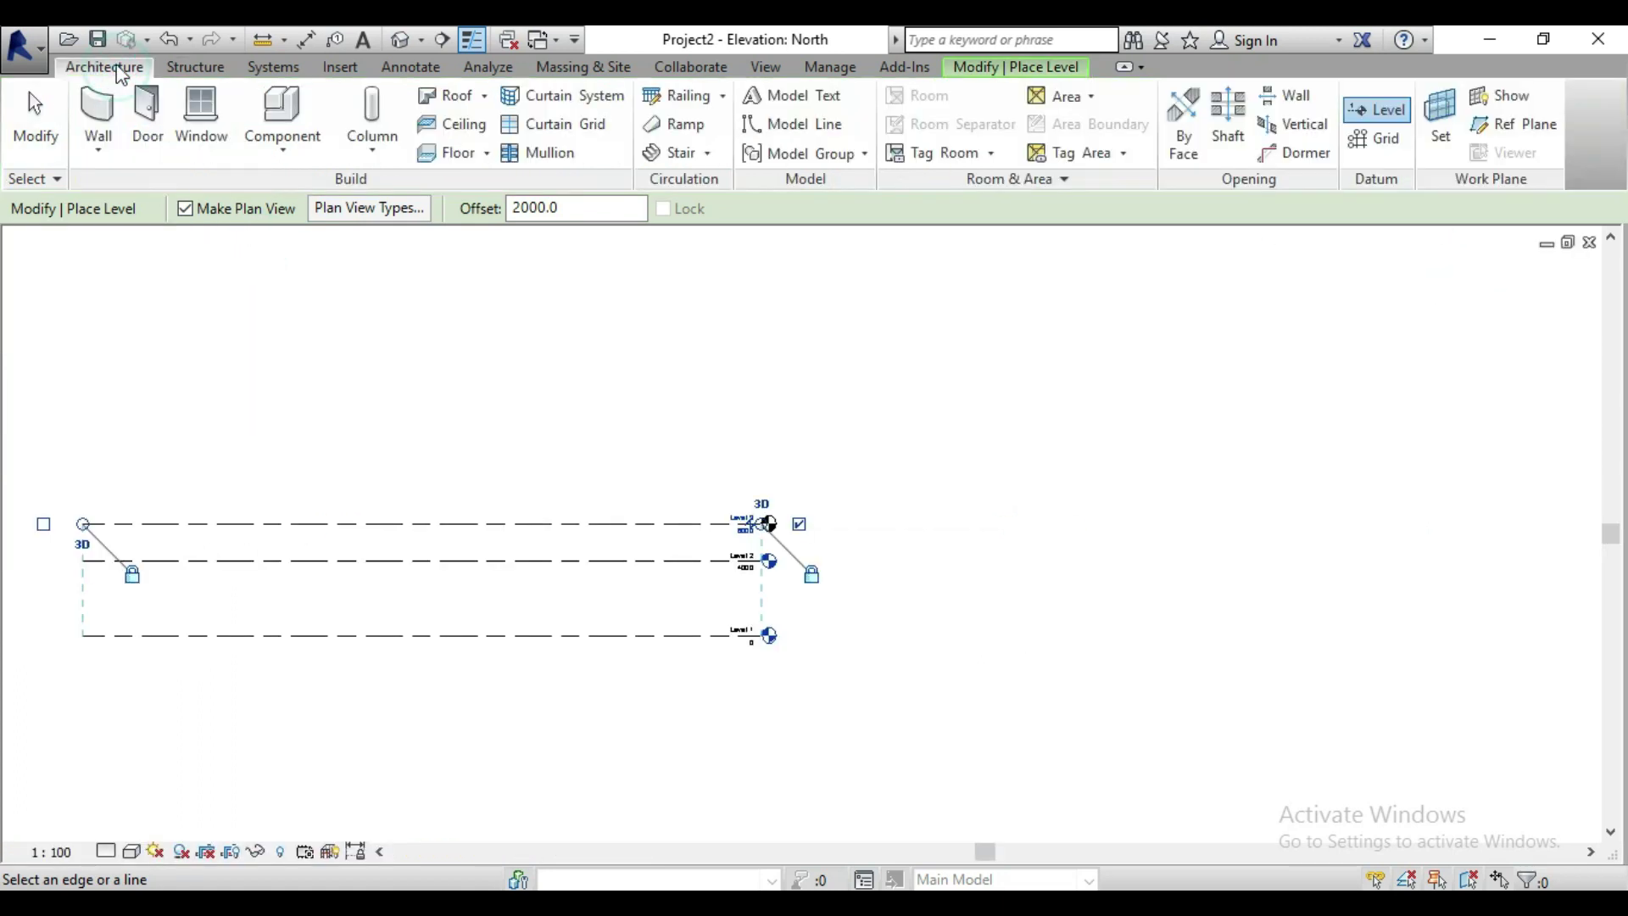
left_click(766, 67)
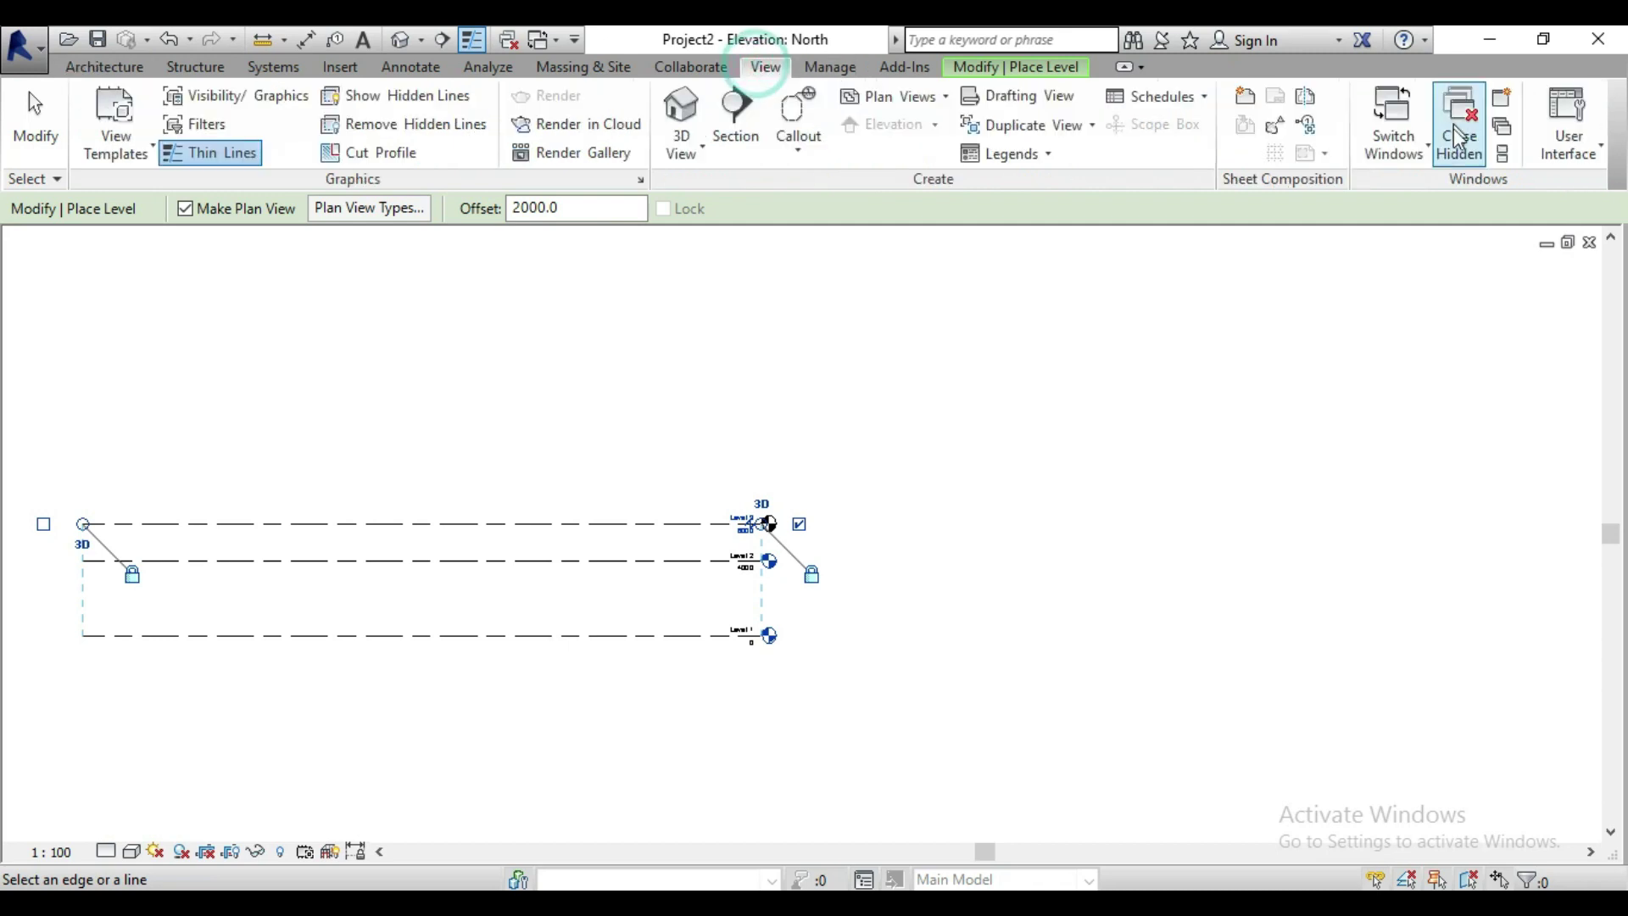
left_click(1563, 167)
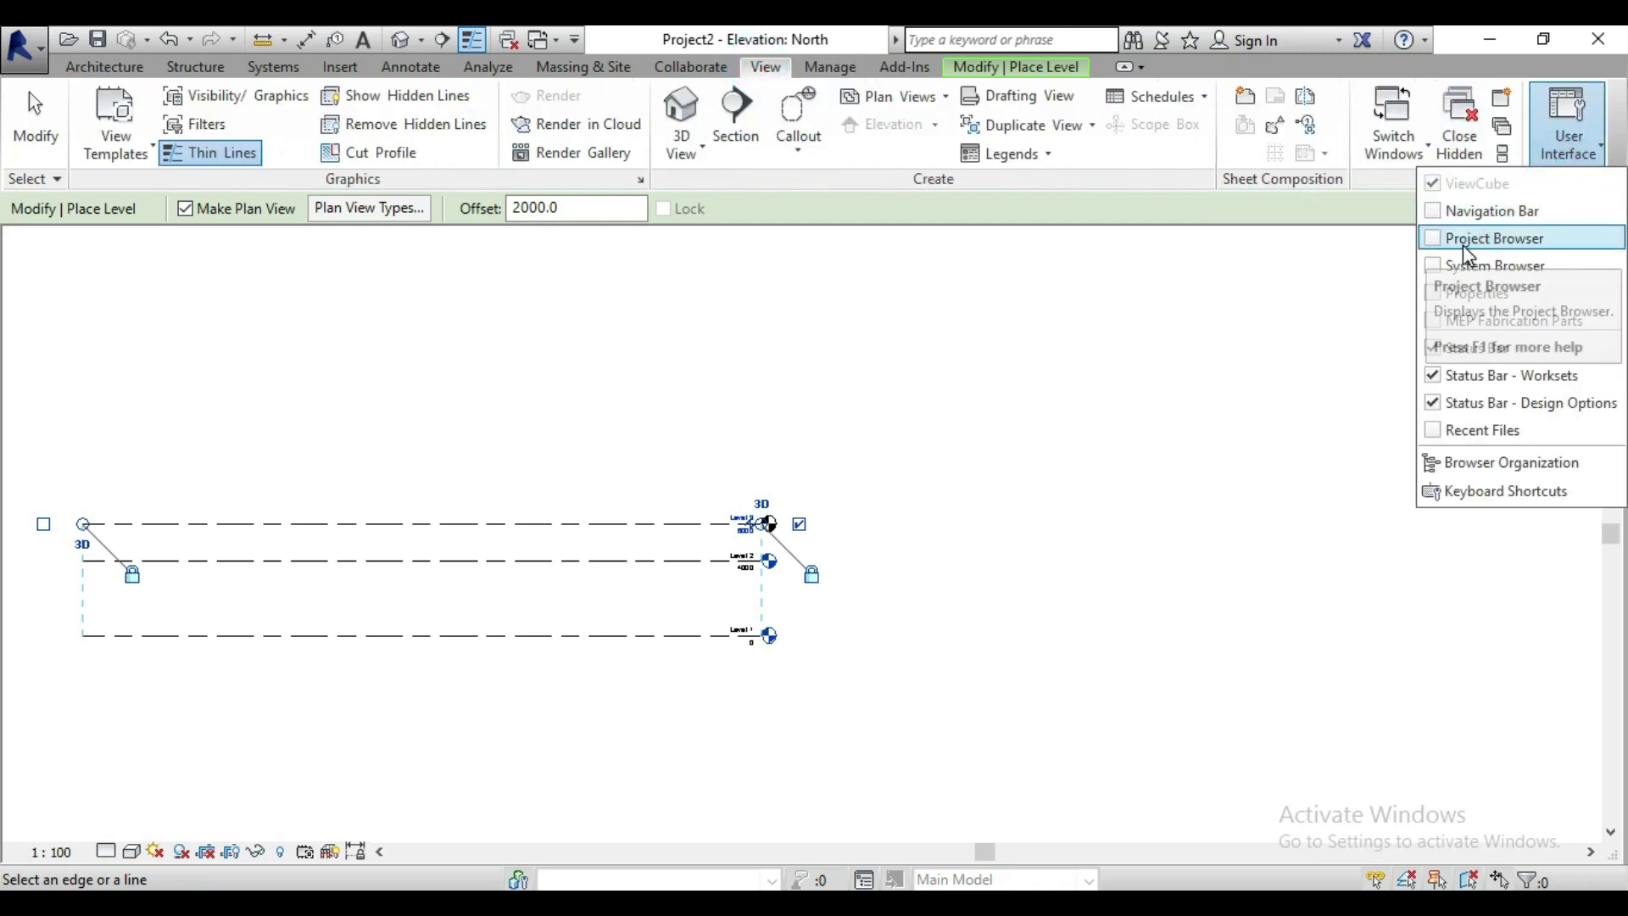
left_click(1491, 239)
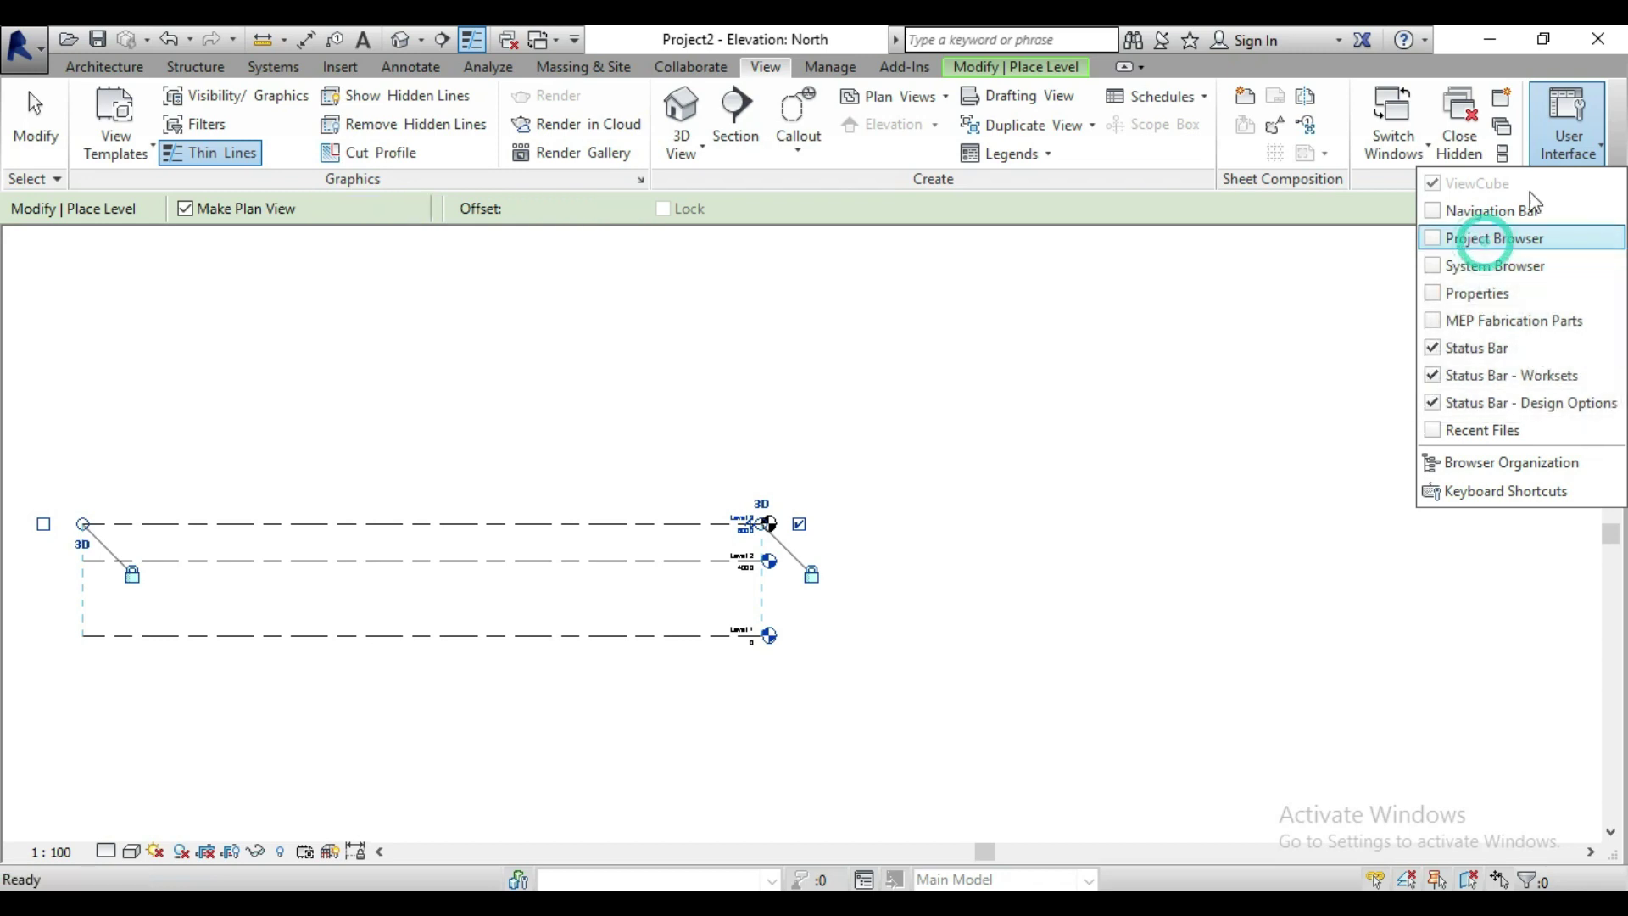
left_click(1567, 146)
left_click(1473, 288)
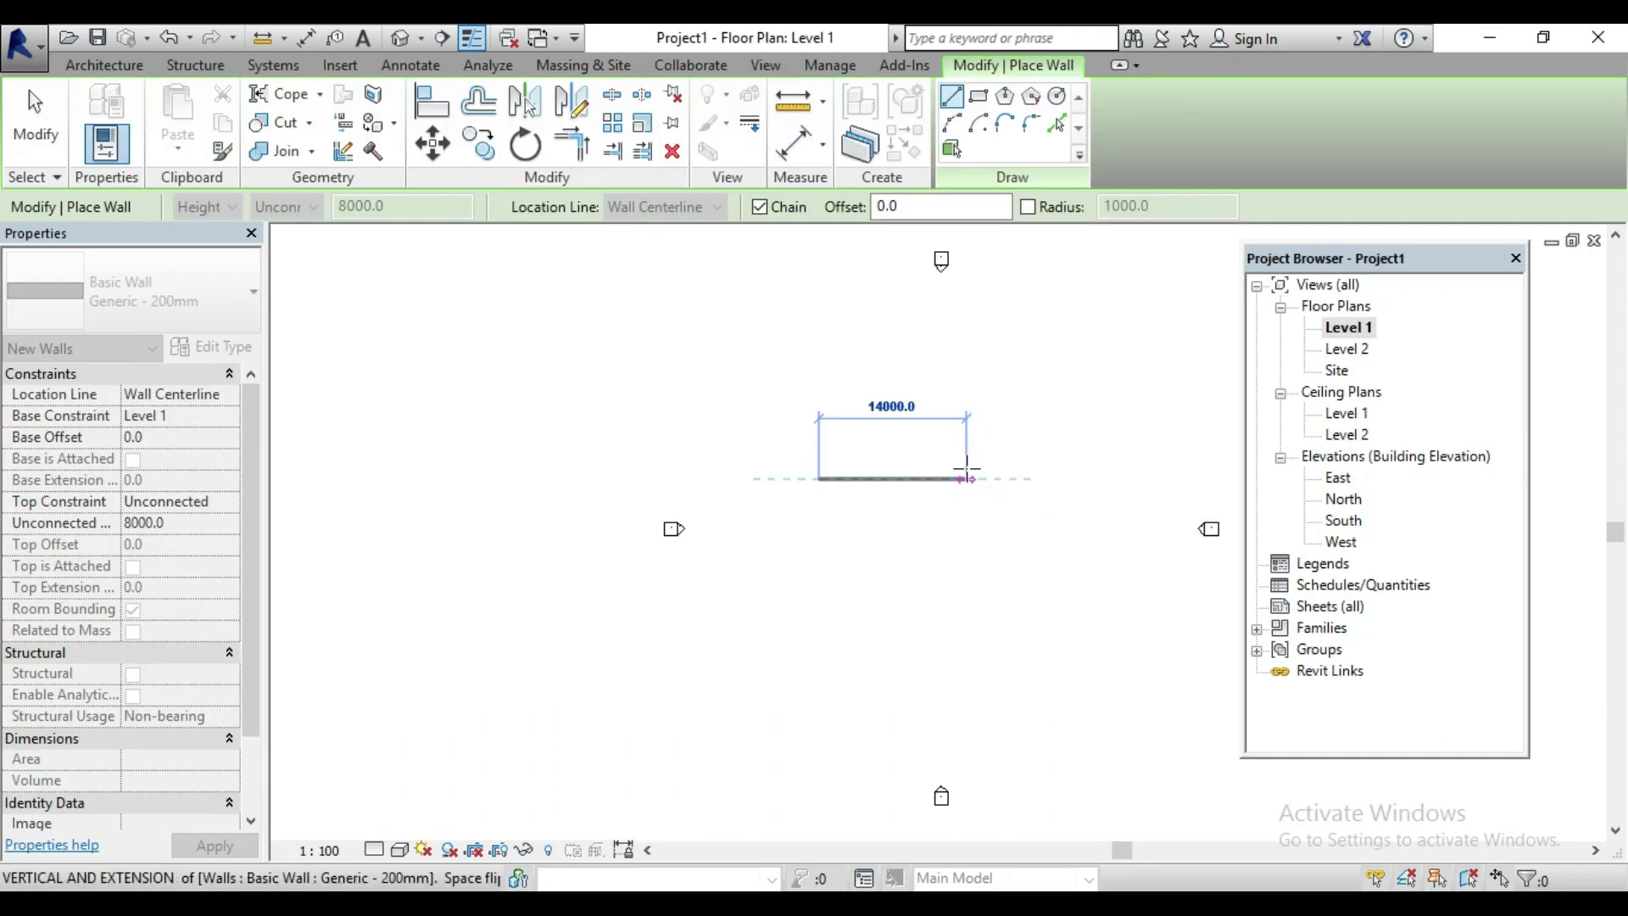
Exit the Wall tool and select the 14000 mm Generic 200mm wall.
key("Escape")
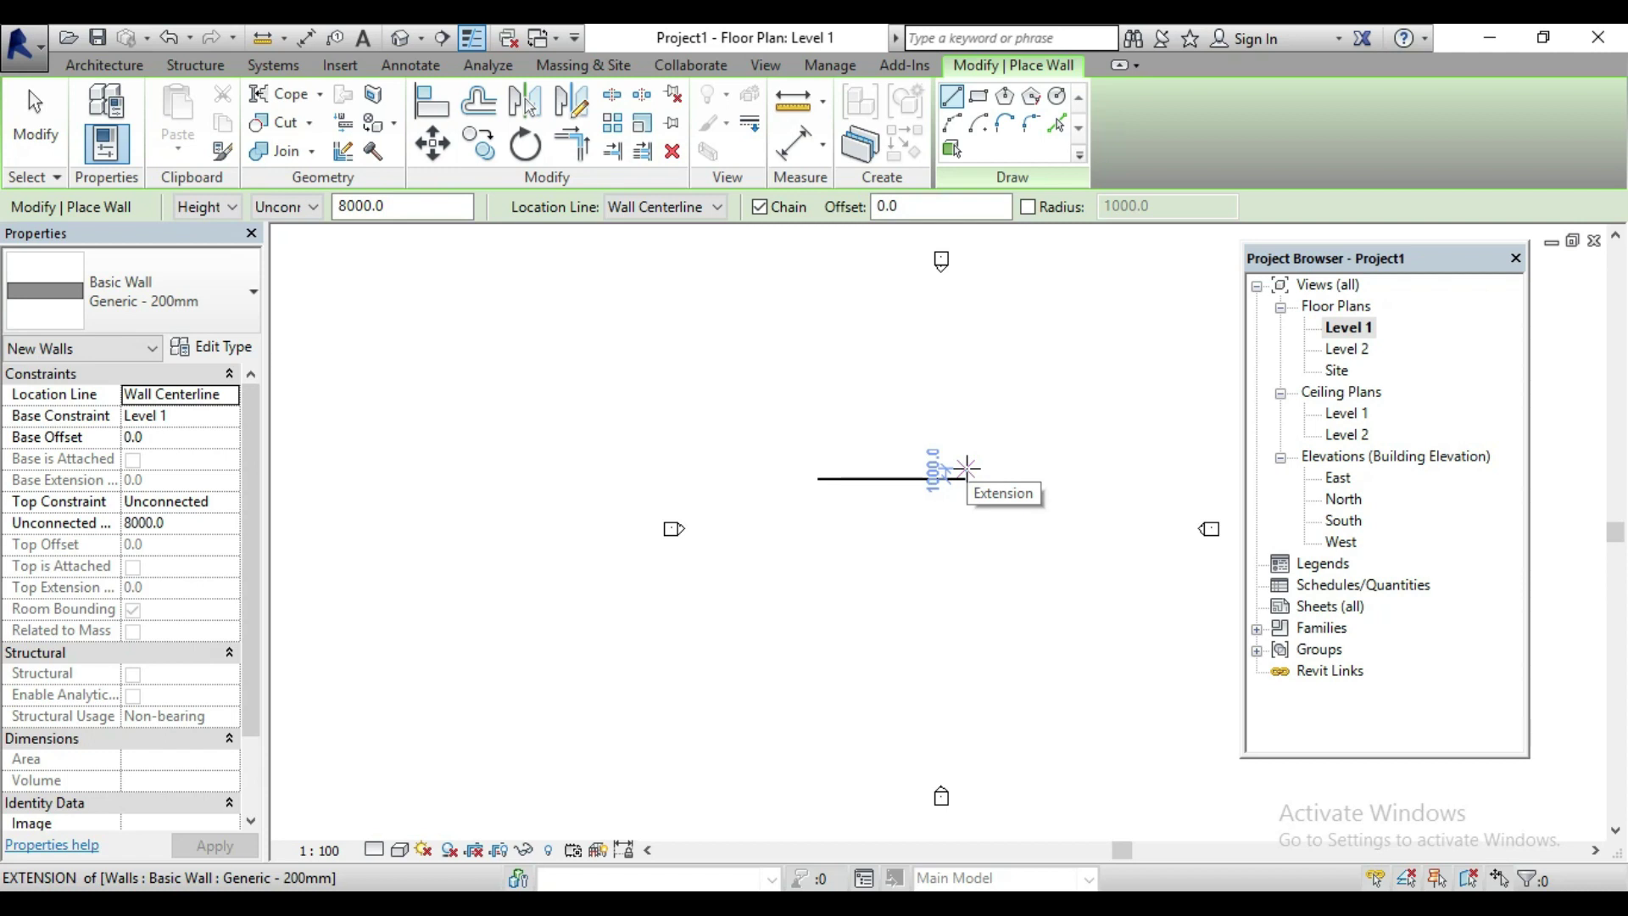
key("Escape")
key("Escape")
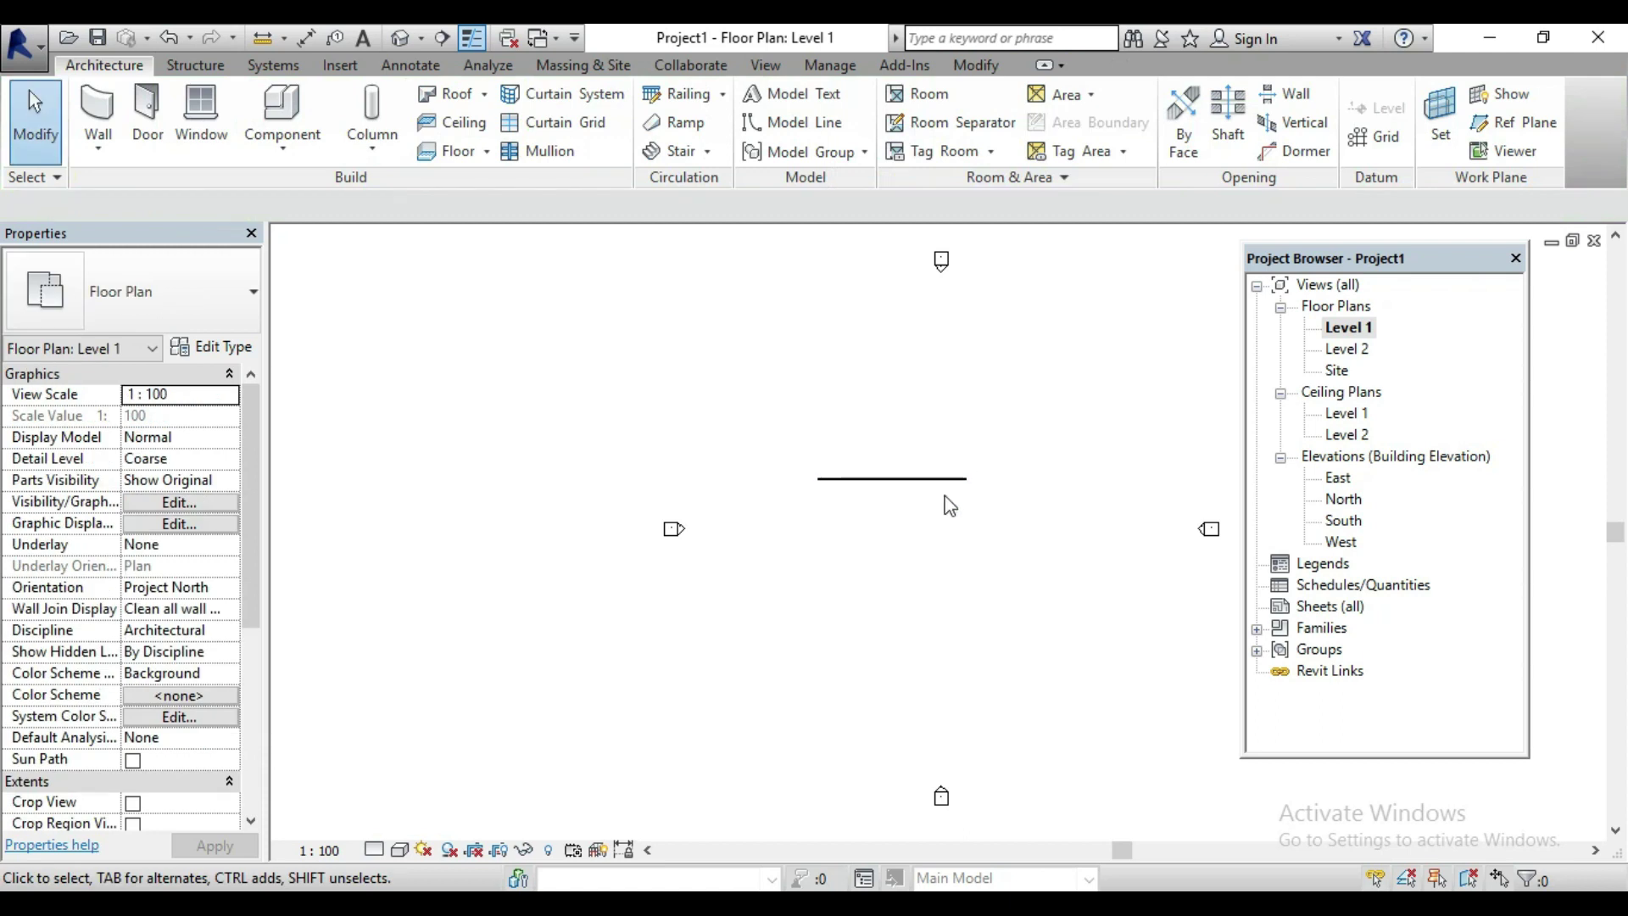
left_click(946, 479)
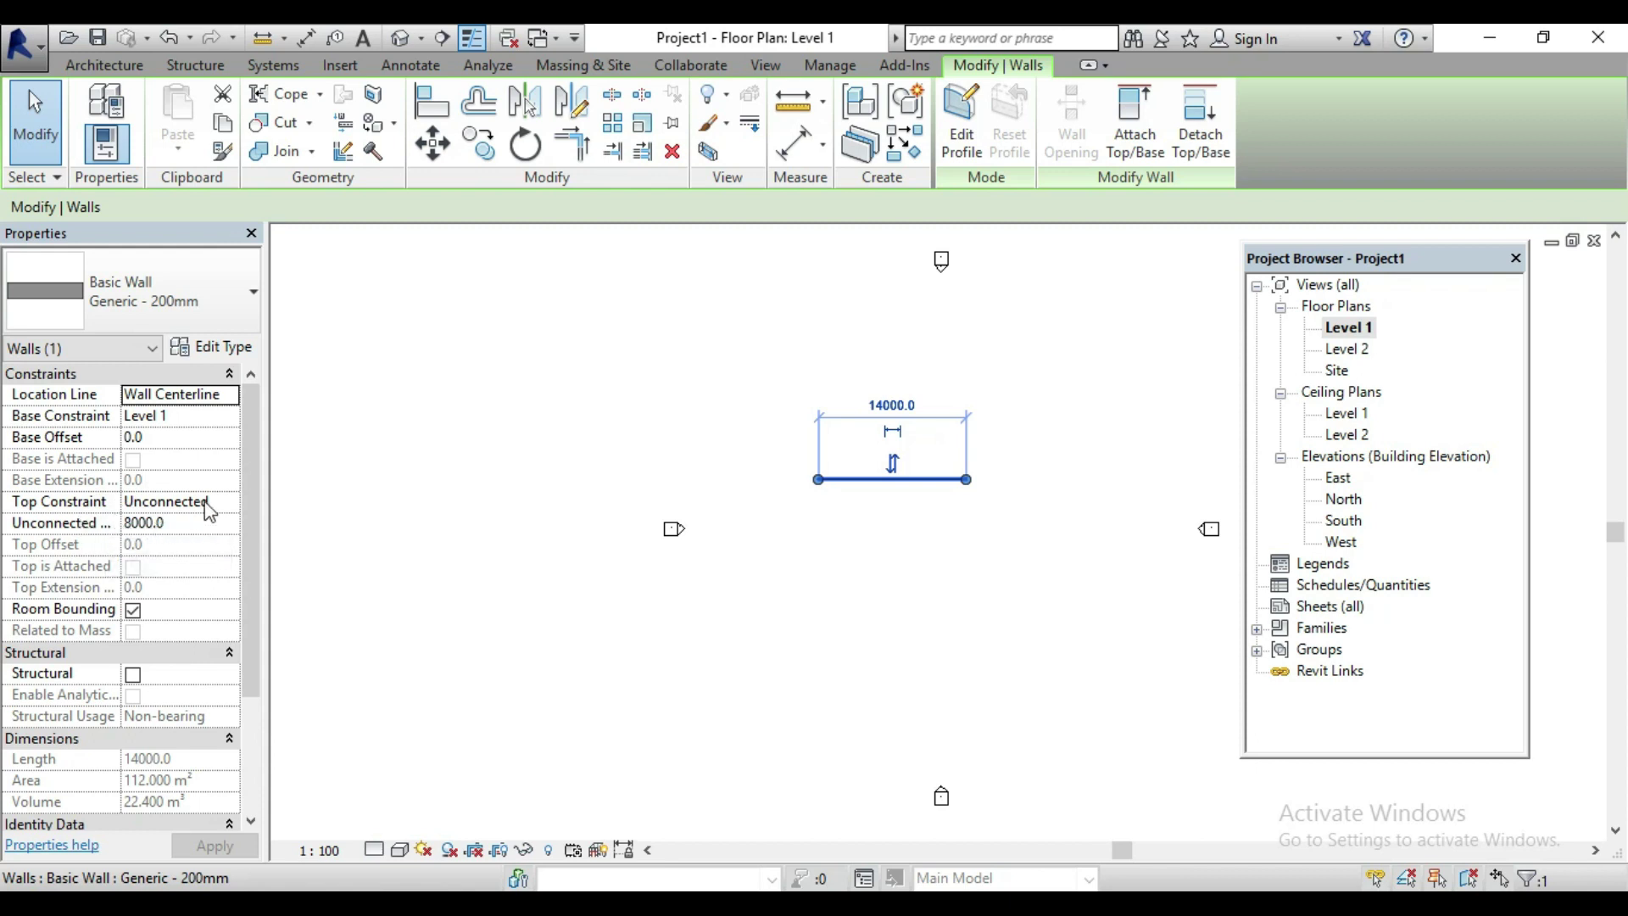
left_click(228, 502)
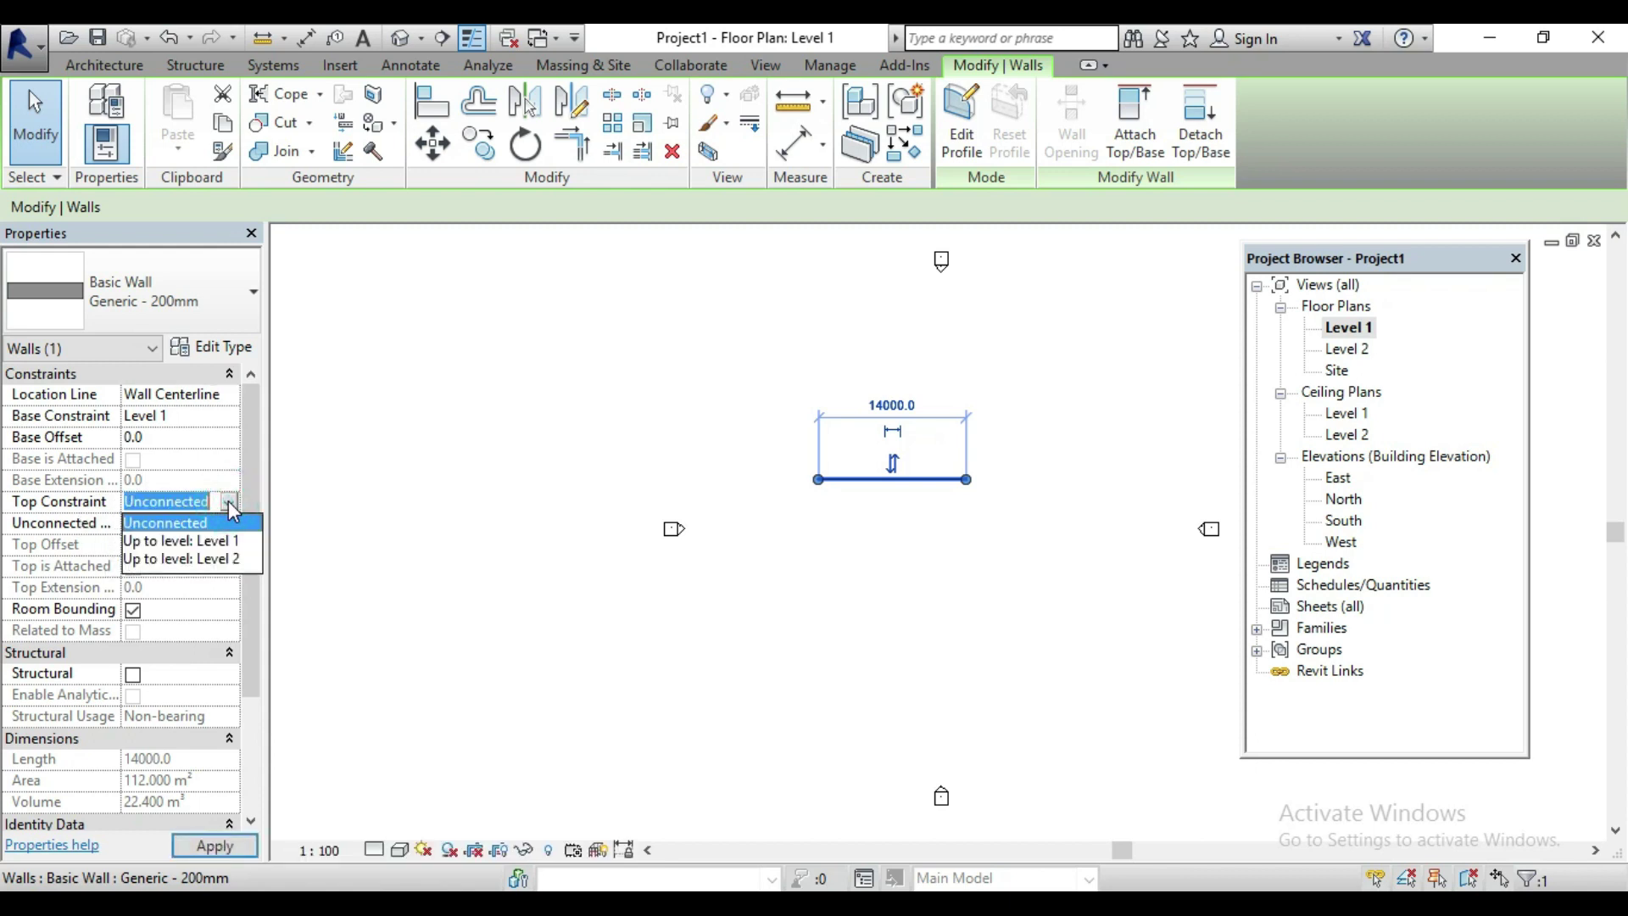
left_click(191, 520)
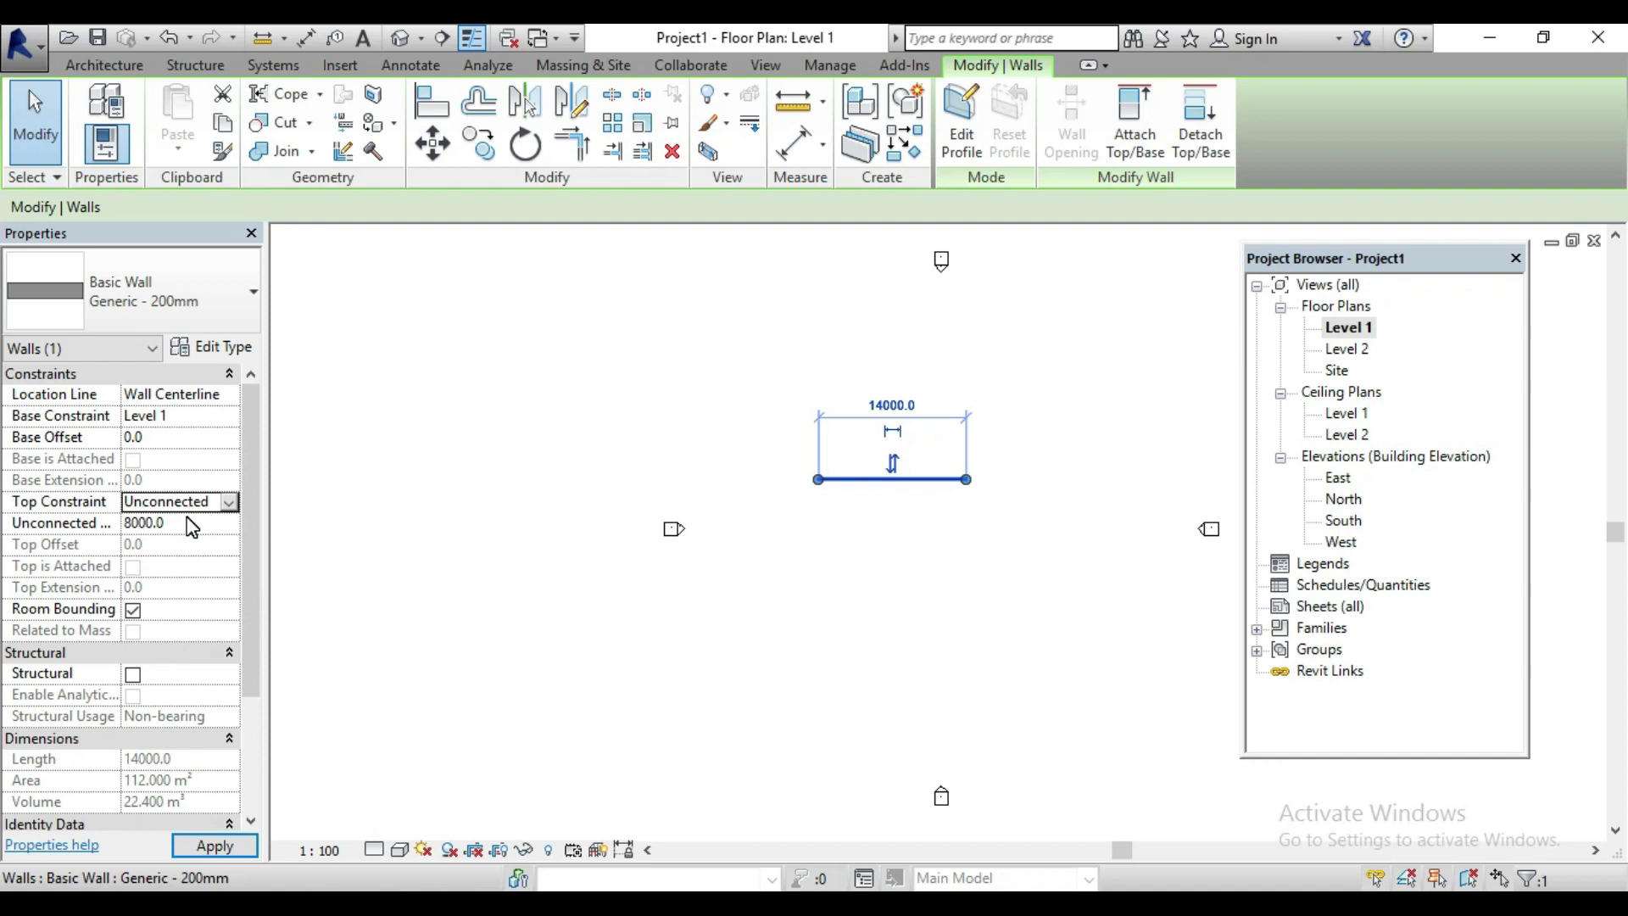
left_click(228, 501)
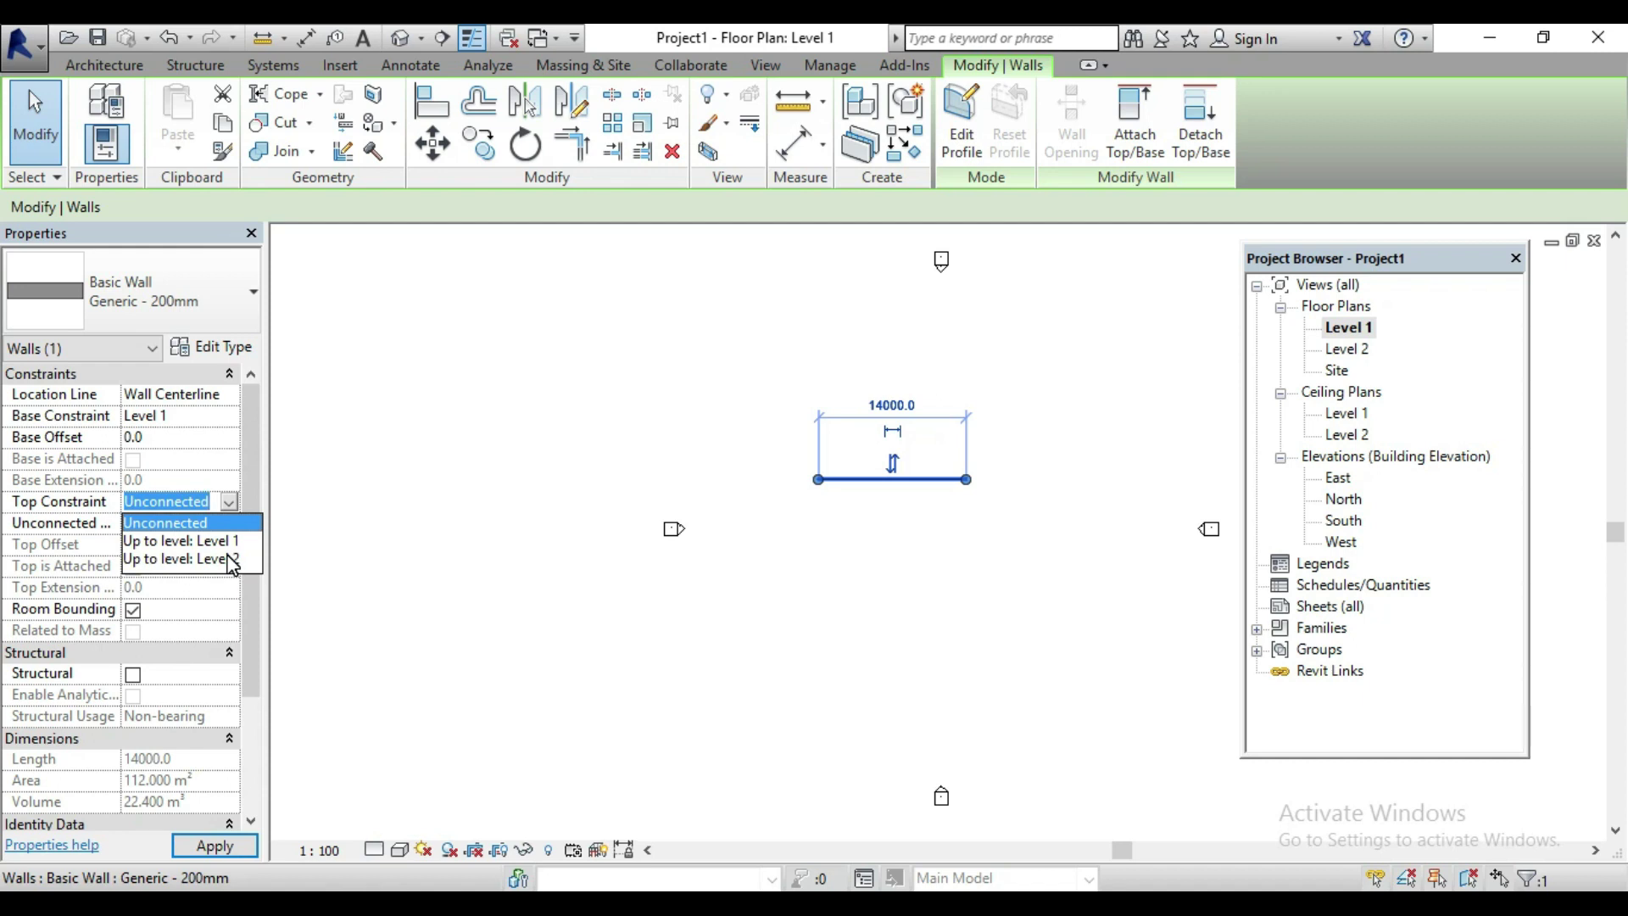
left_click(316, 507)
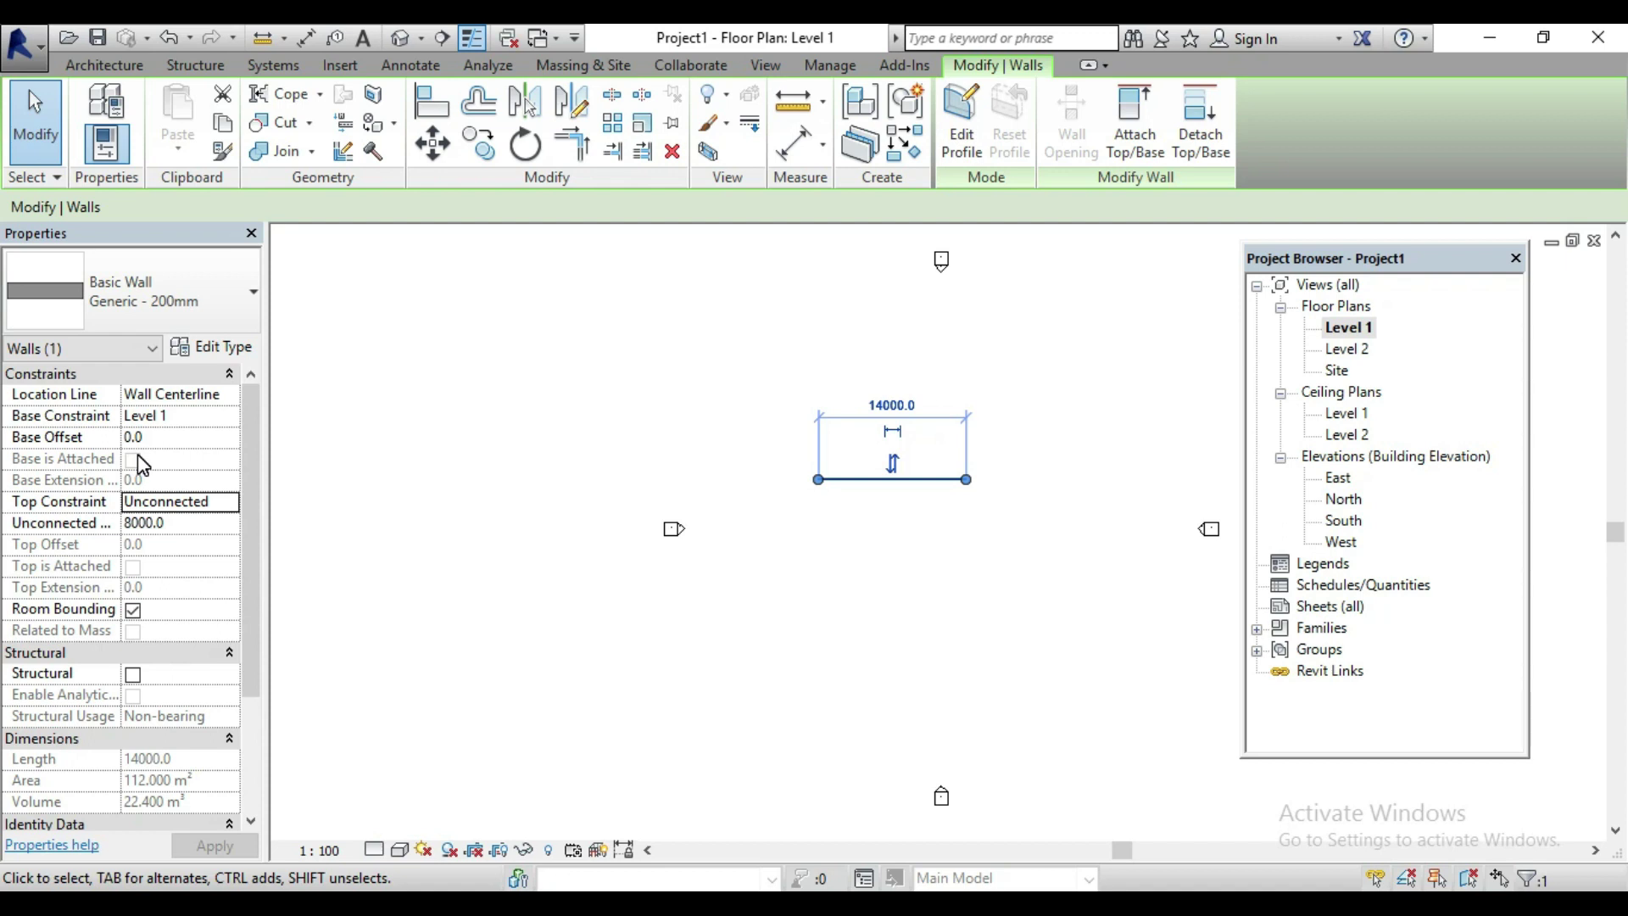
left_click(364, 388)
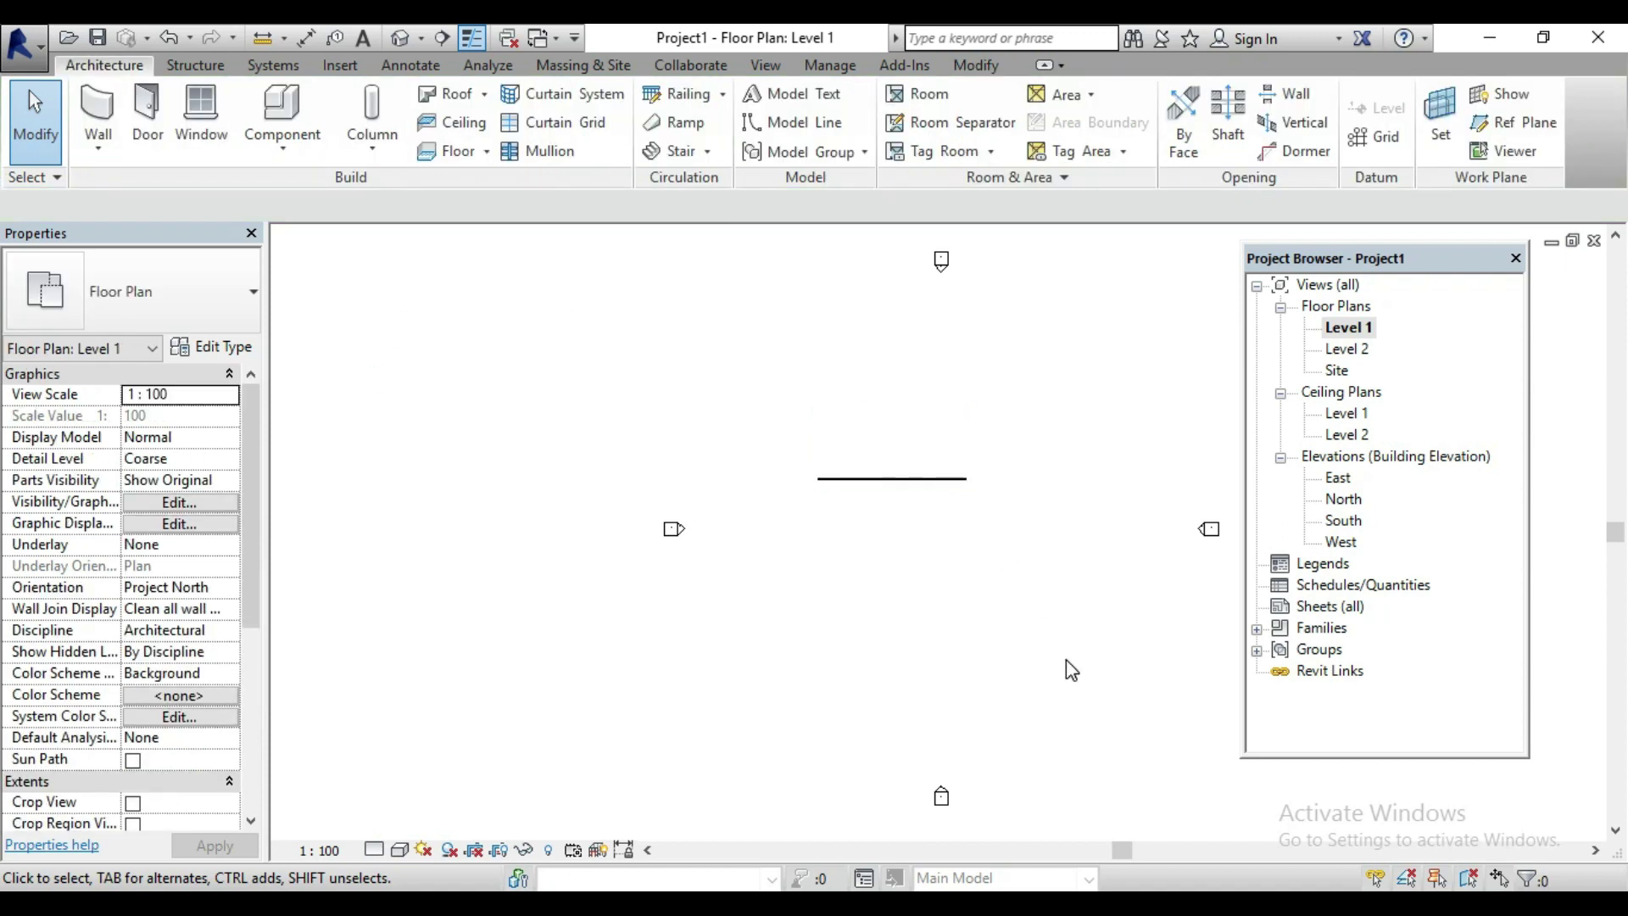
left_click(941, 479)
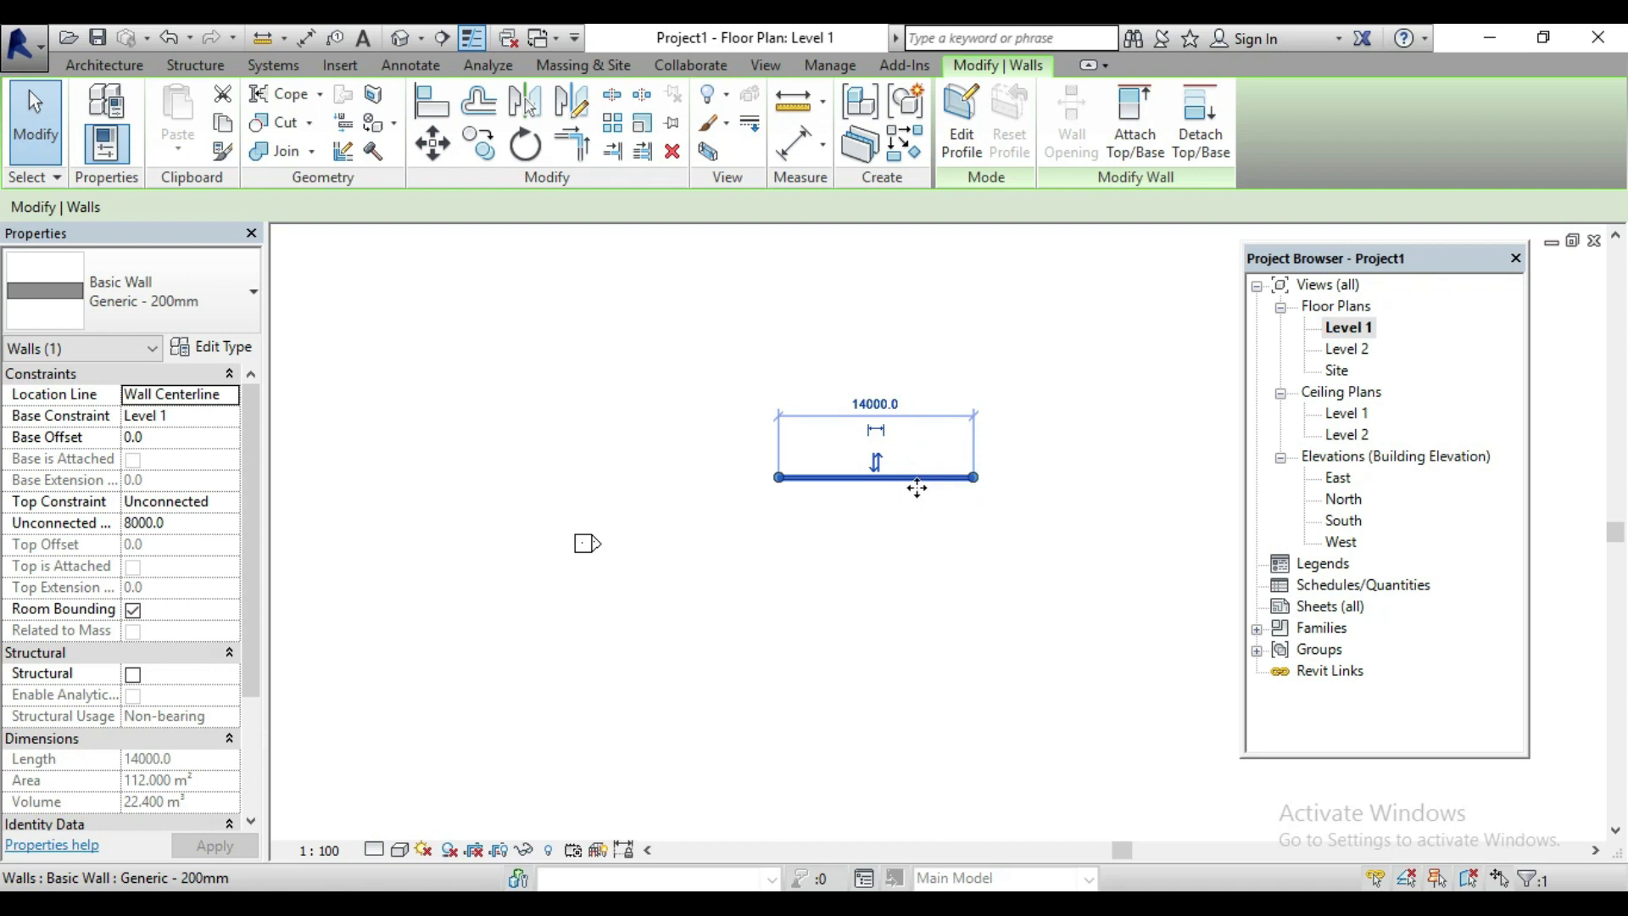
left_click(237, 356)
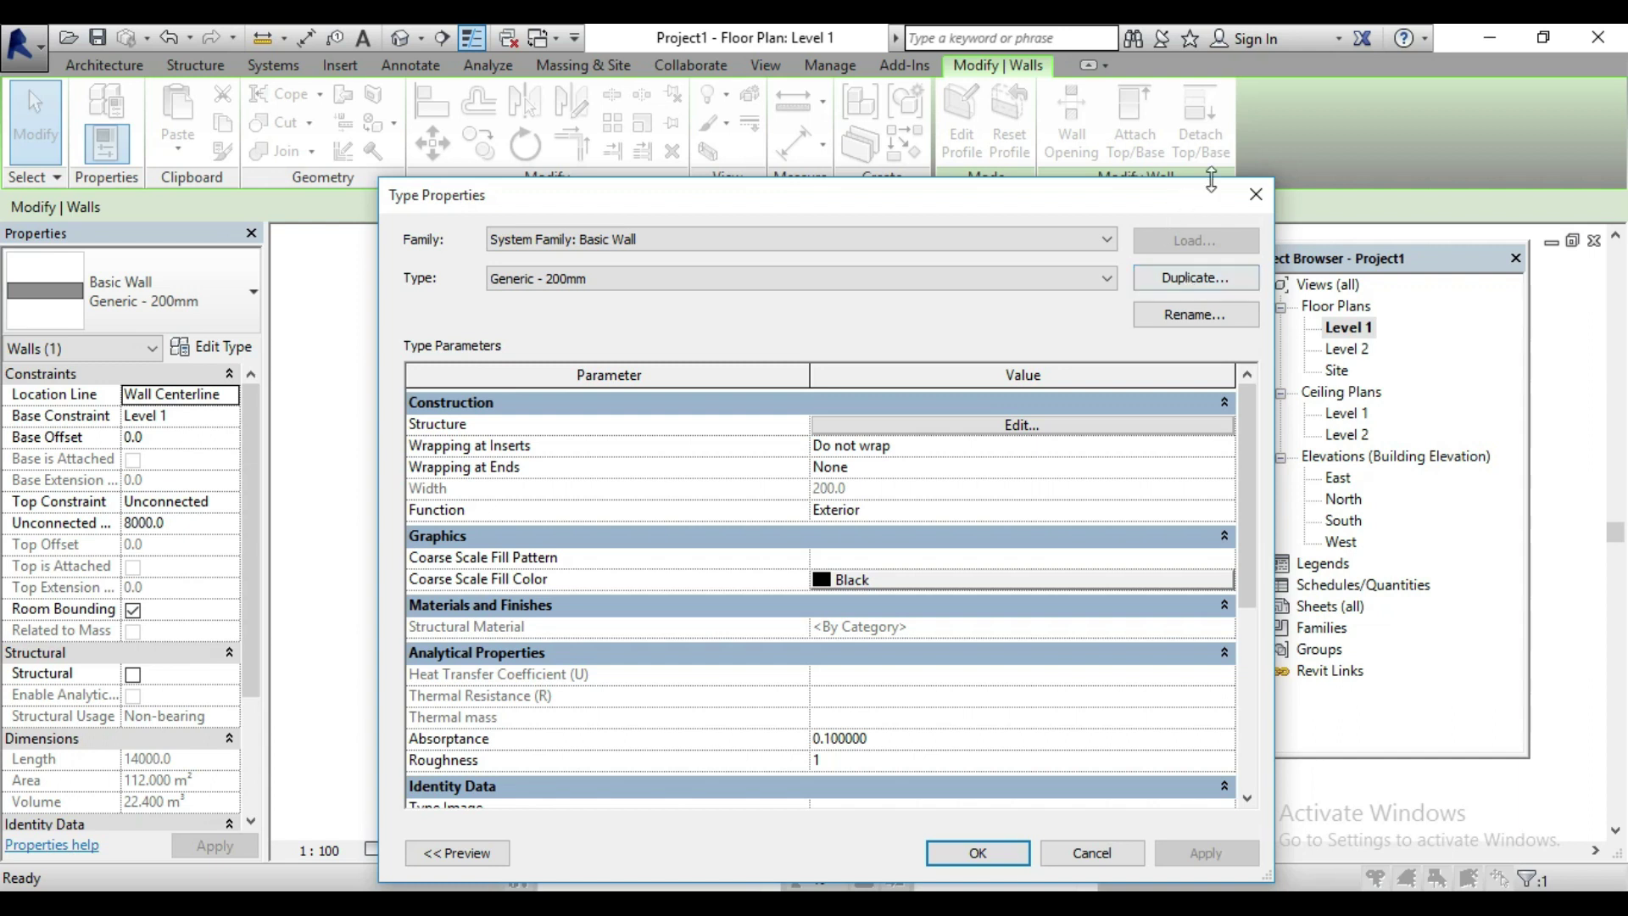
left_click(1262, 195)
left_click(1041, 366)
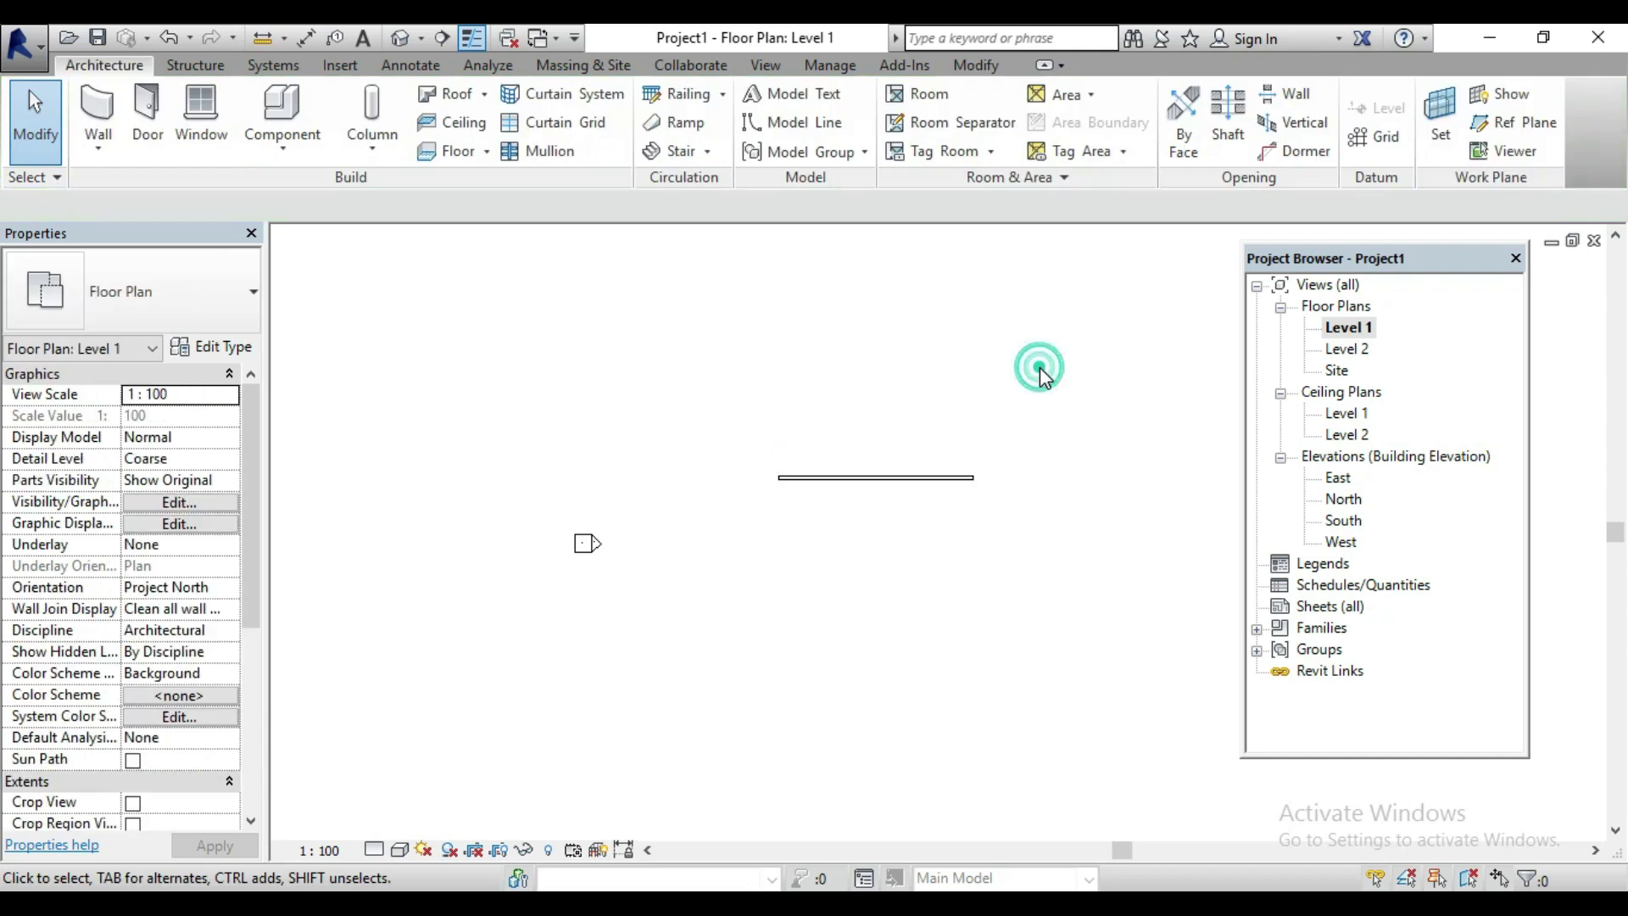
left_click(282, 154)
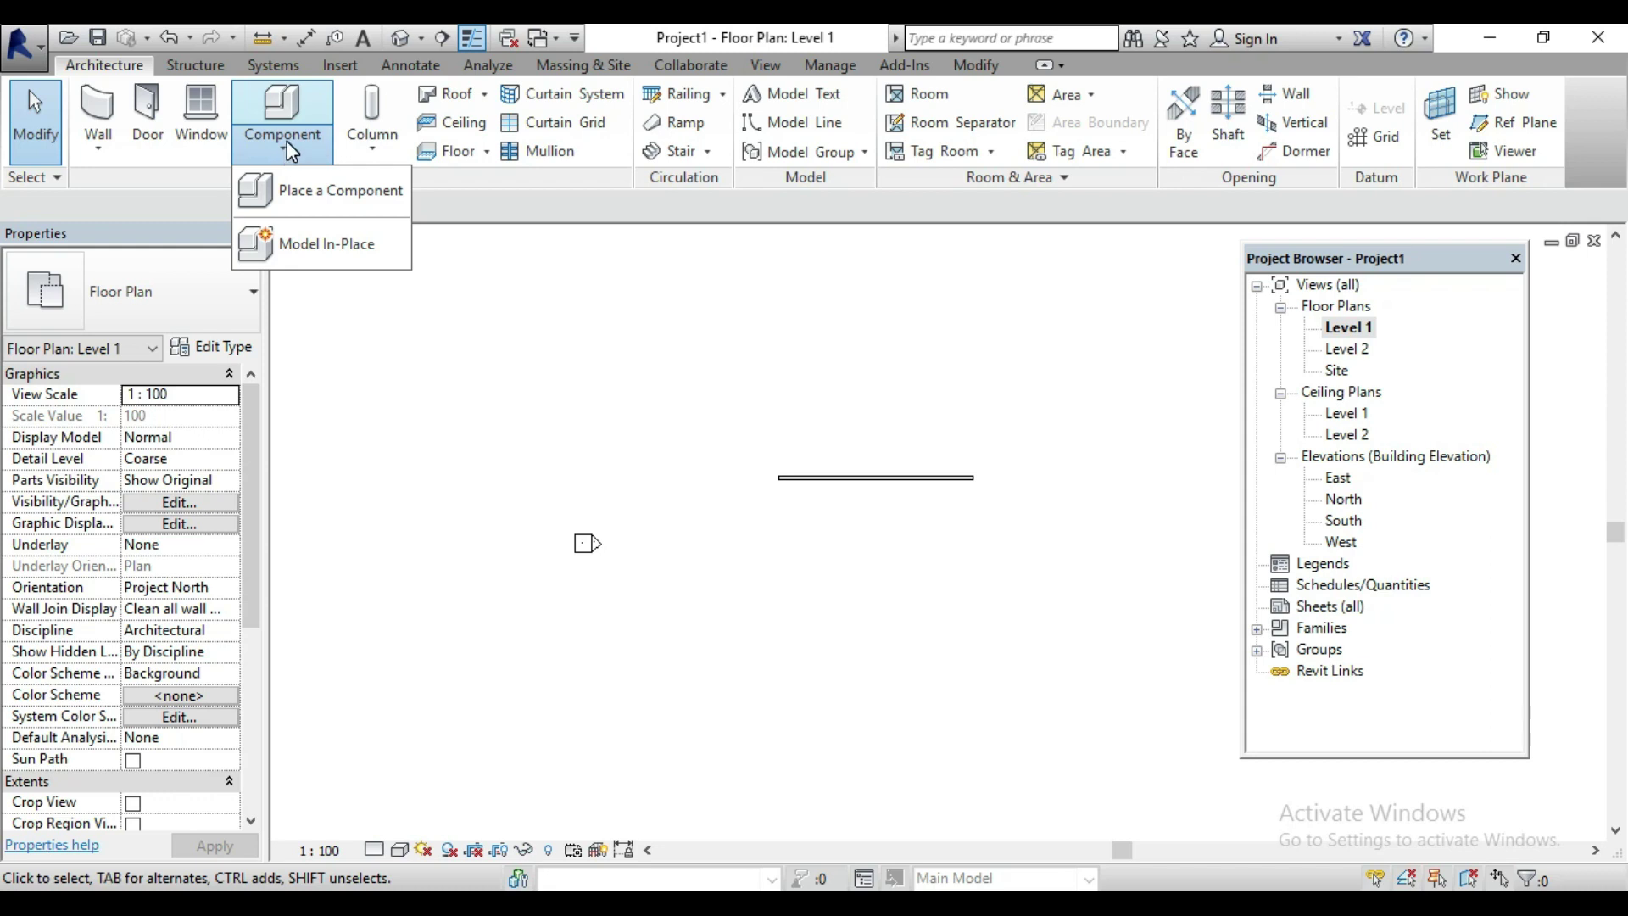
left_click(329, 199)
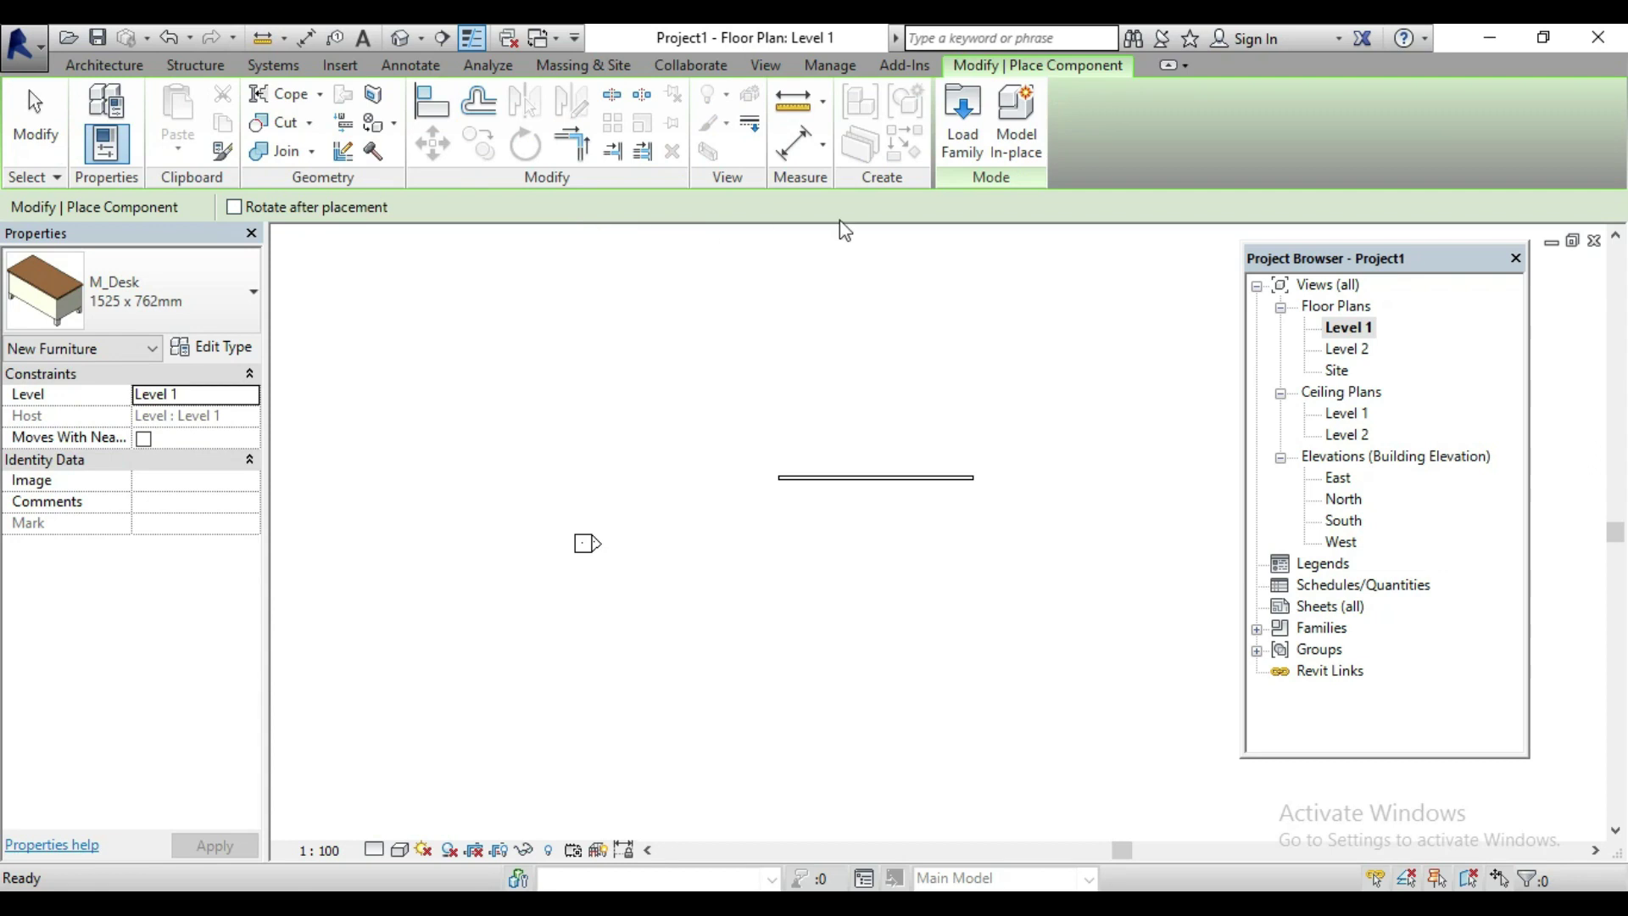
left_click(972, 153)
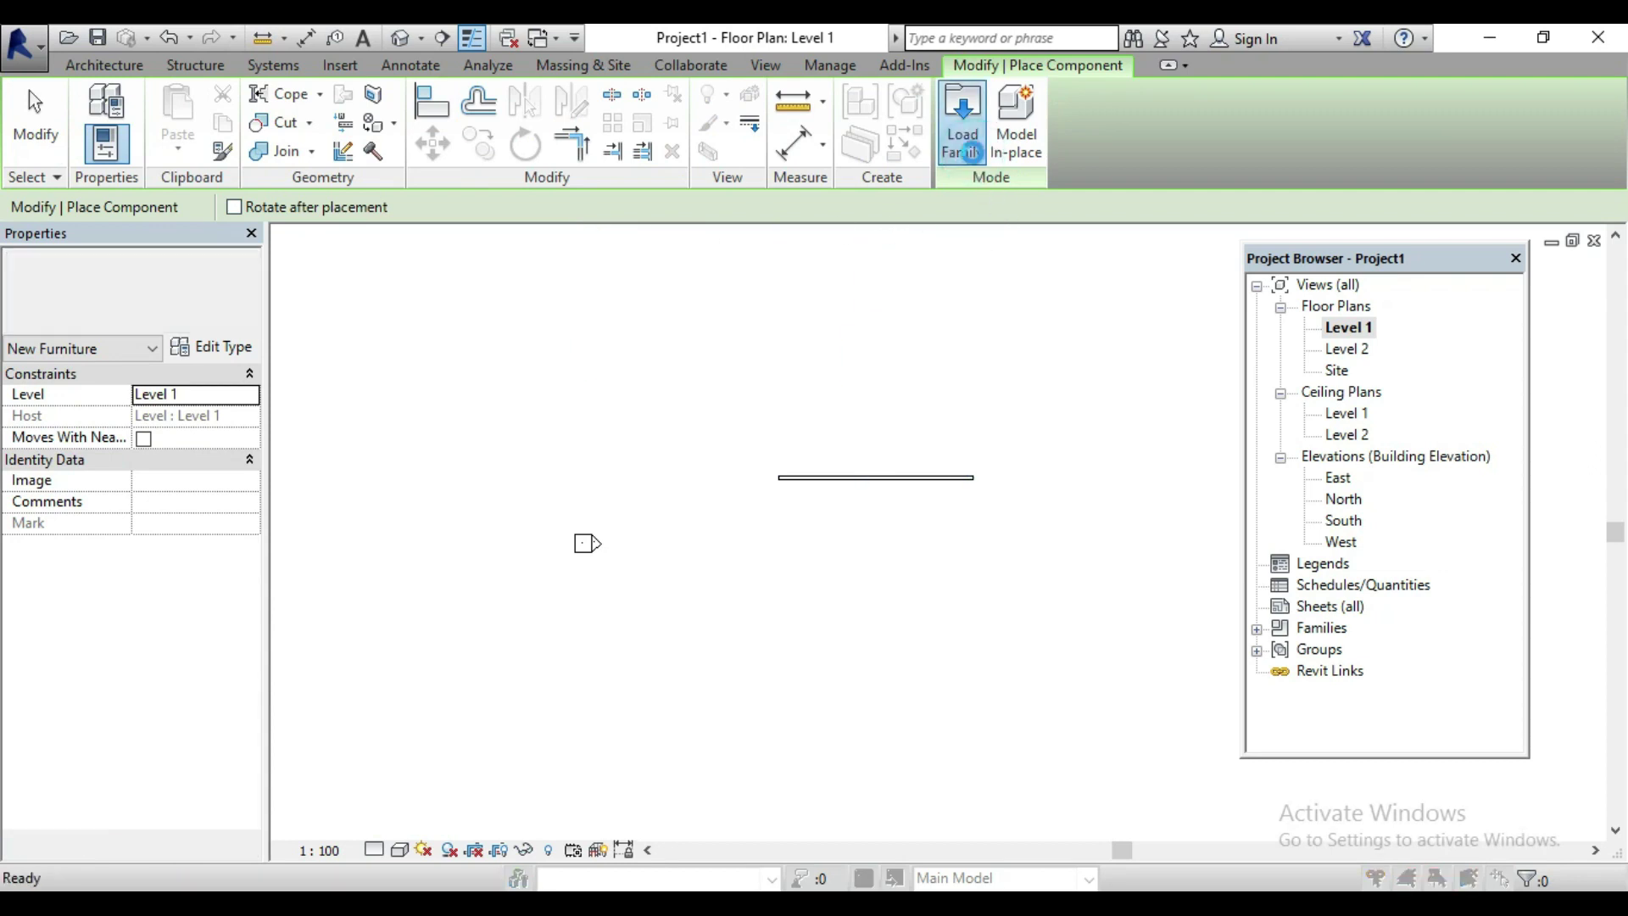
left_click(873, 220)
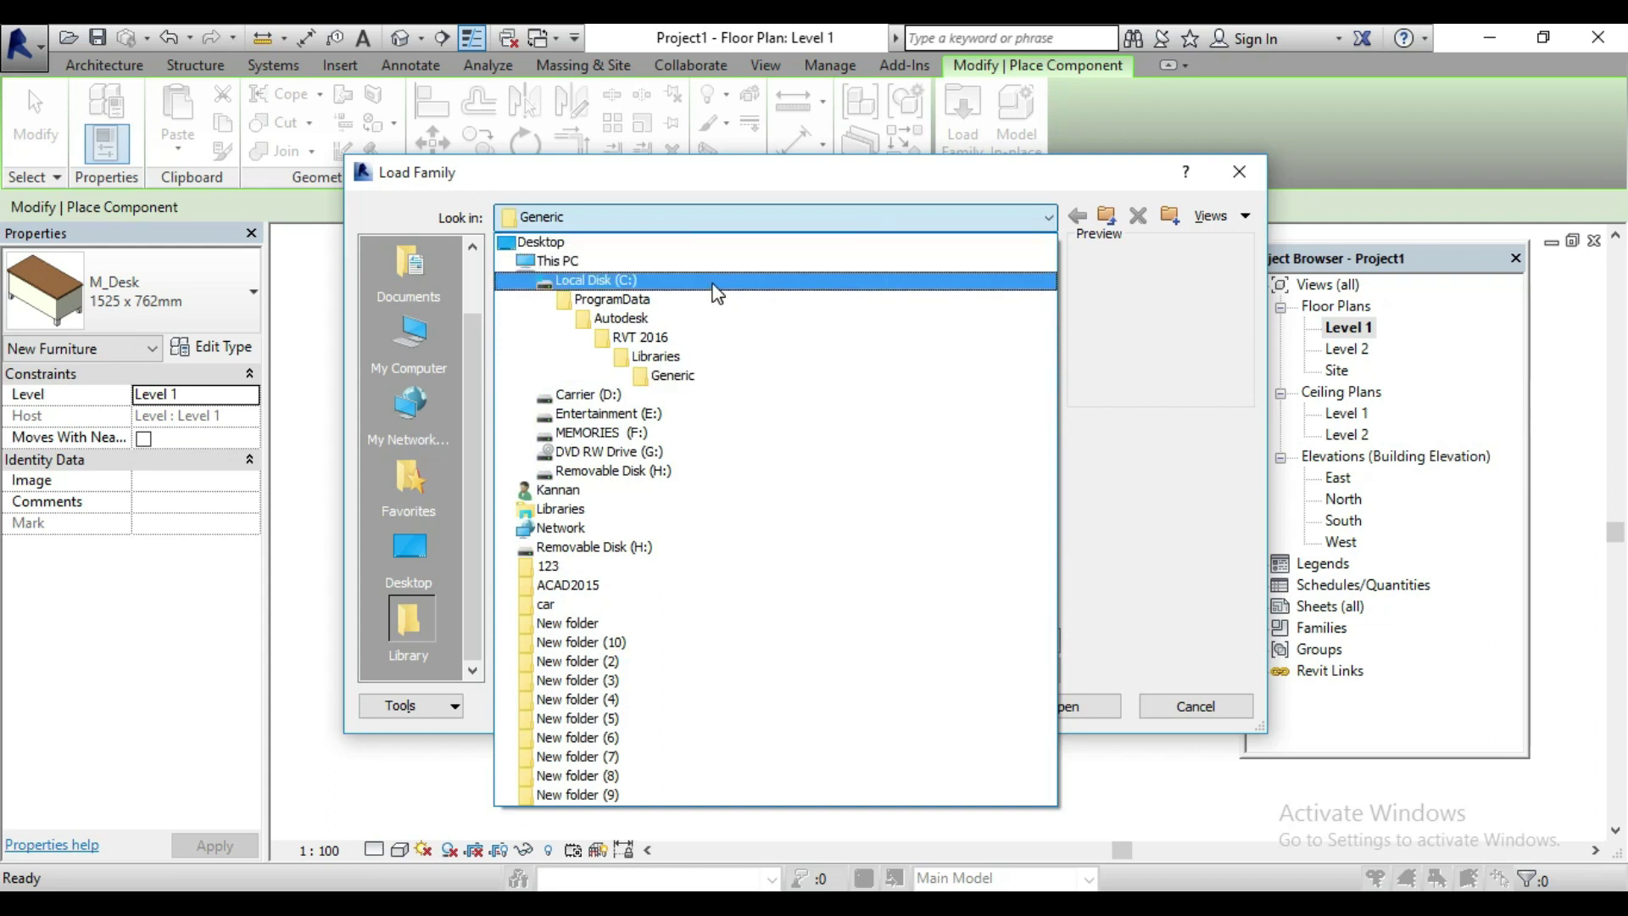
left_click(684, 354)
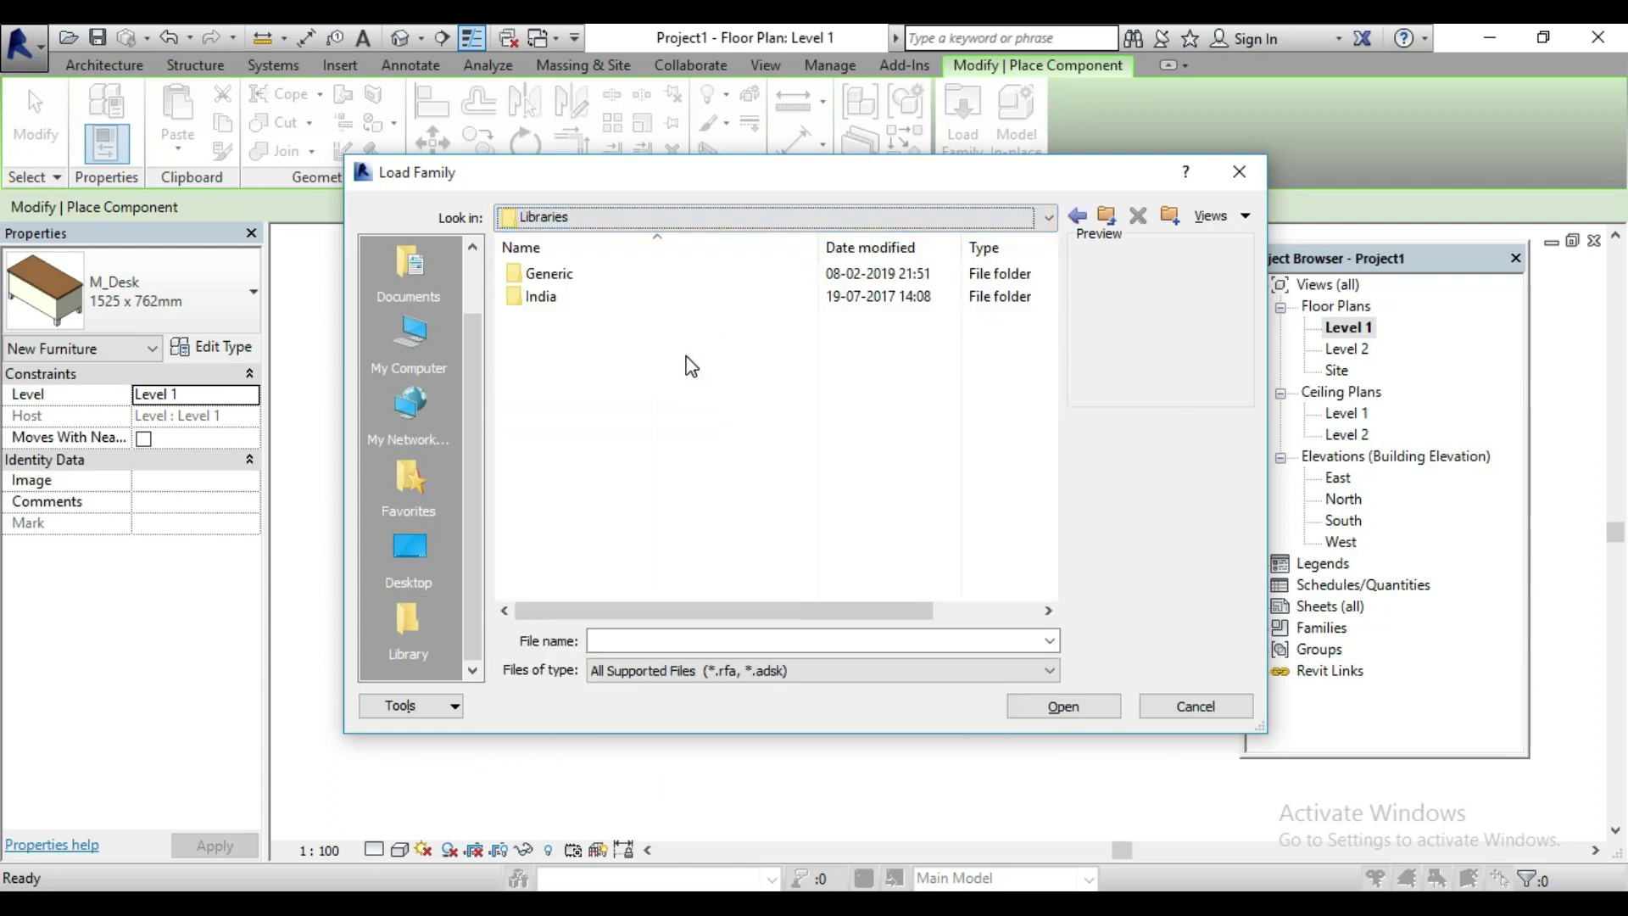
double_click(575, 311)
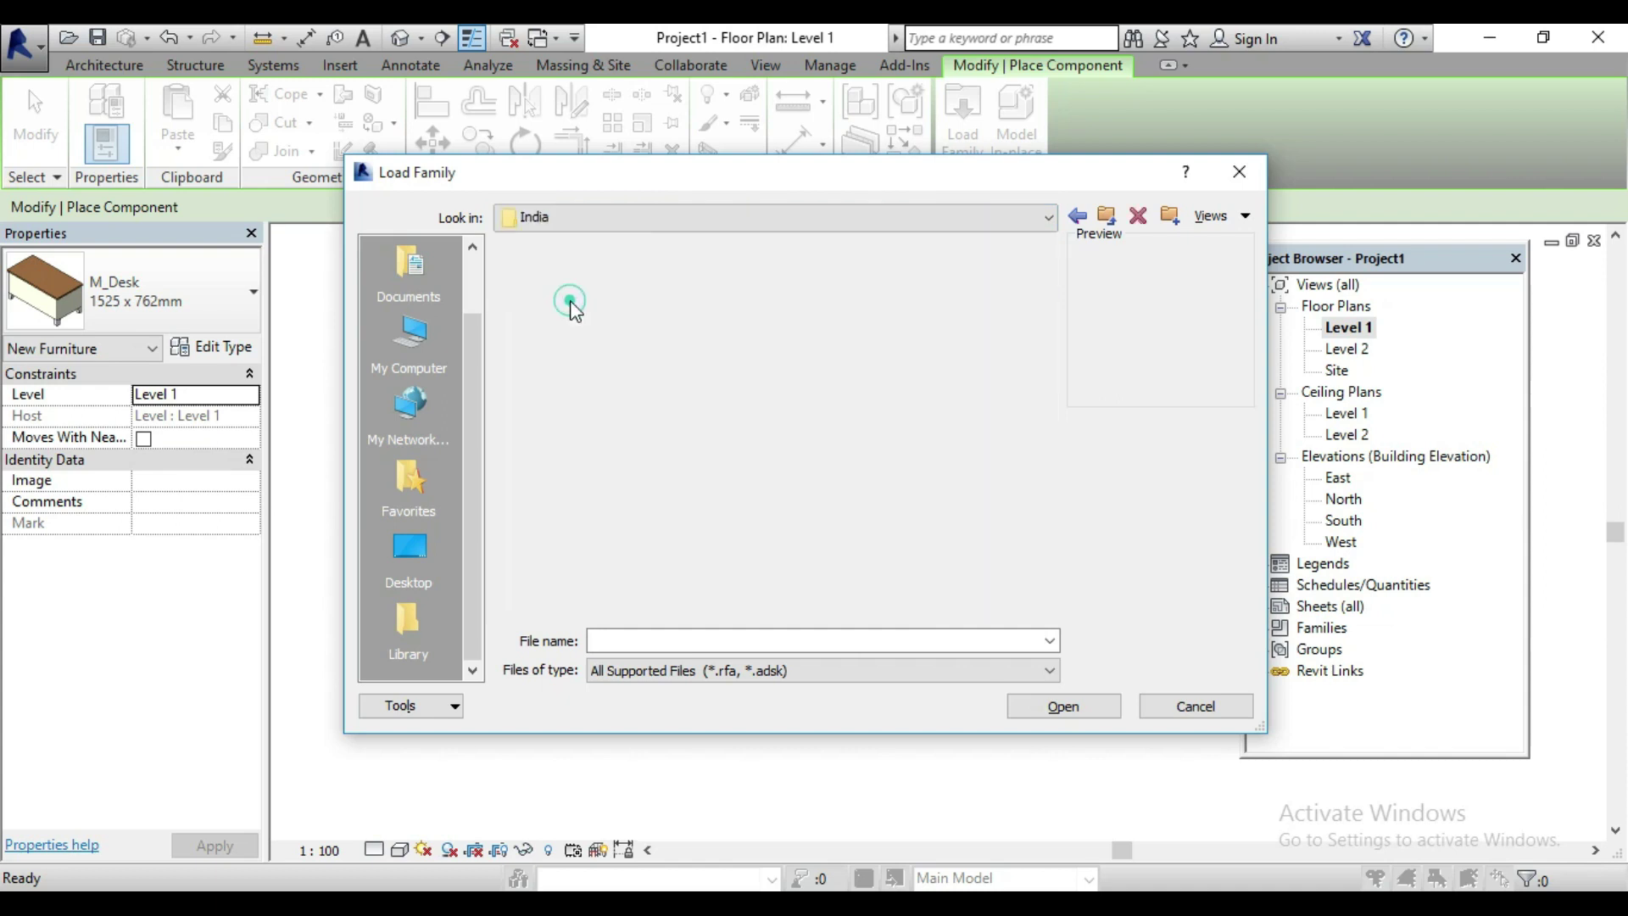
scroll(590, 485, "down", 4)
scroll(589, 485, "down", 3)
scroll(589, 485, "down", 1)
scroll(598, 475, "up", 2)
scroll(601, 466, "up", 5)
scroll(602, 466, "up", 1)
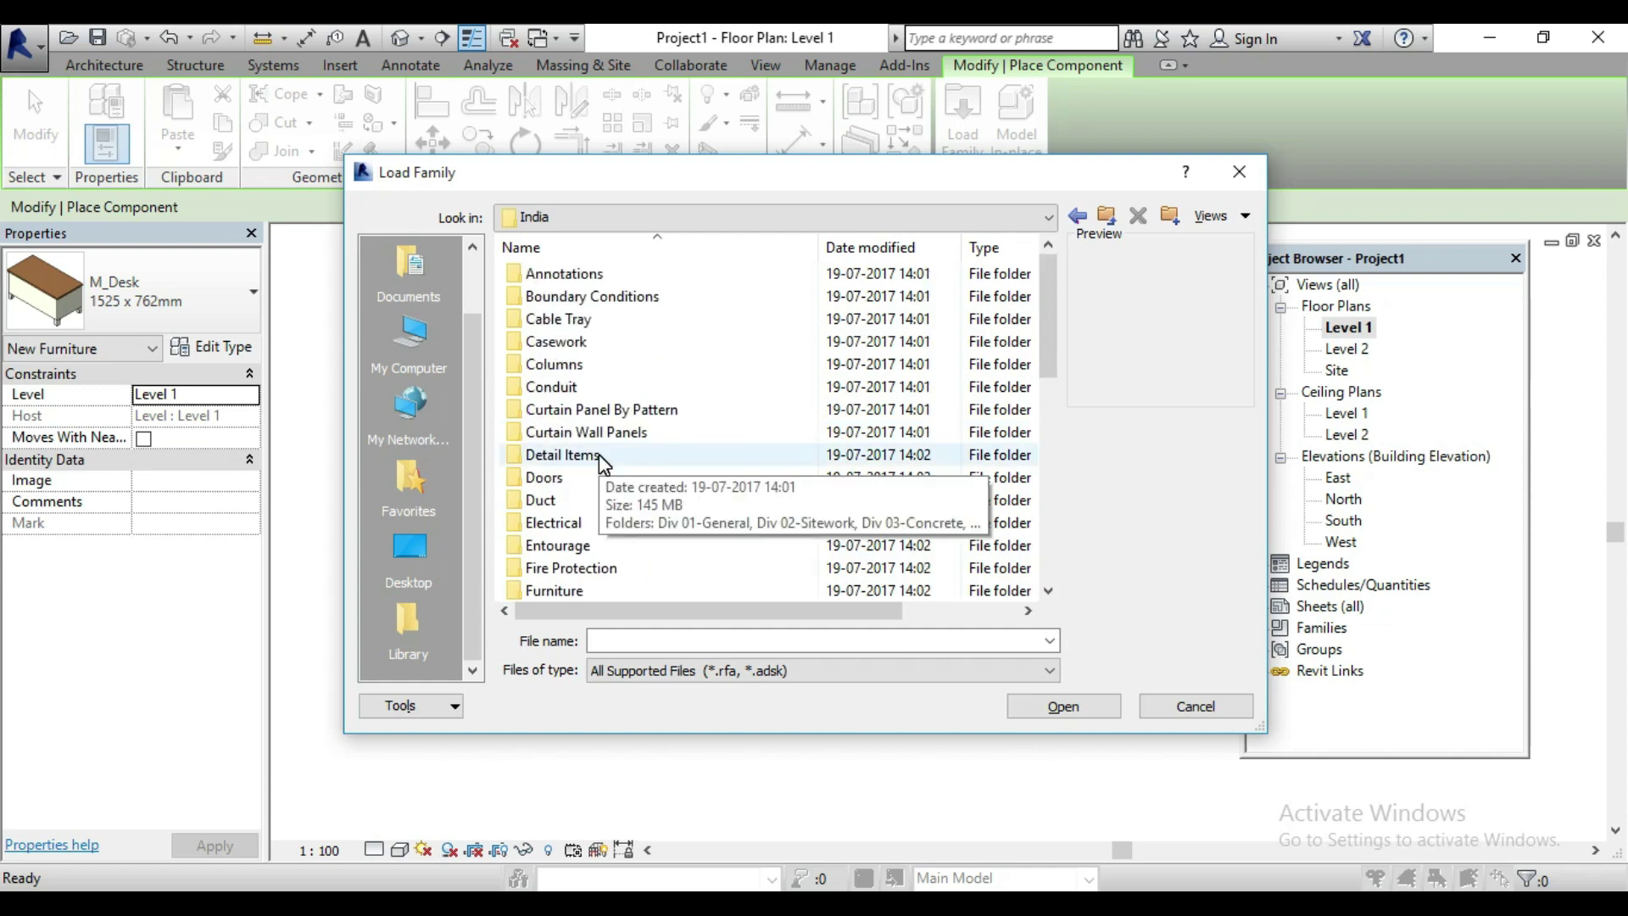
left_click(1237, 174)
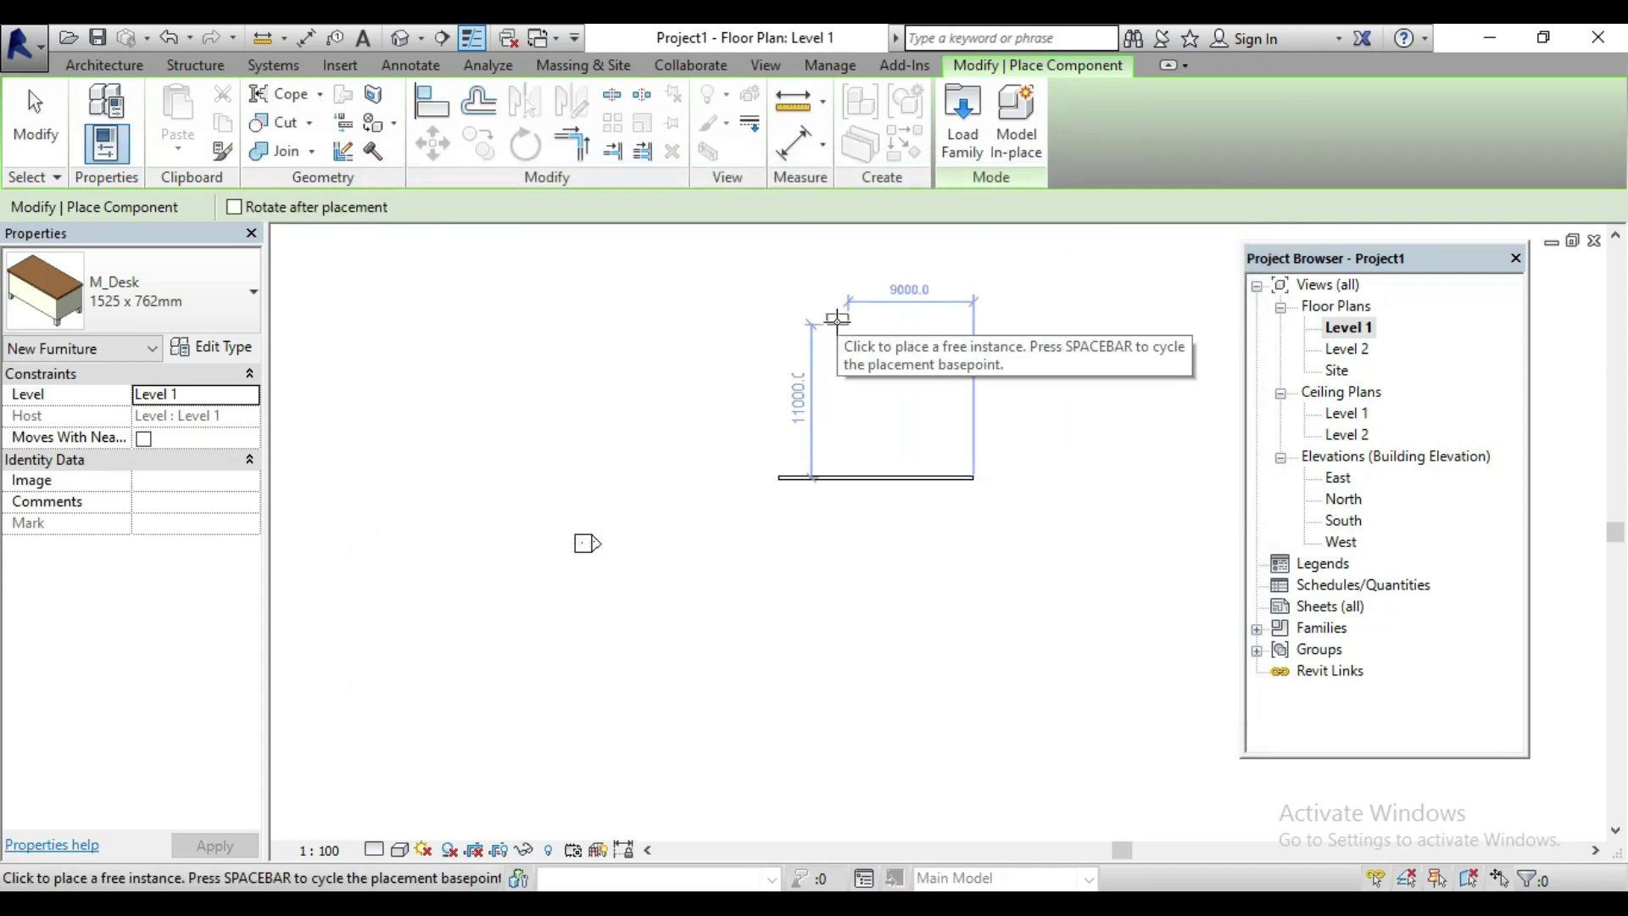
key("Escape")
key("Escape")
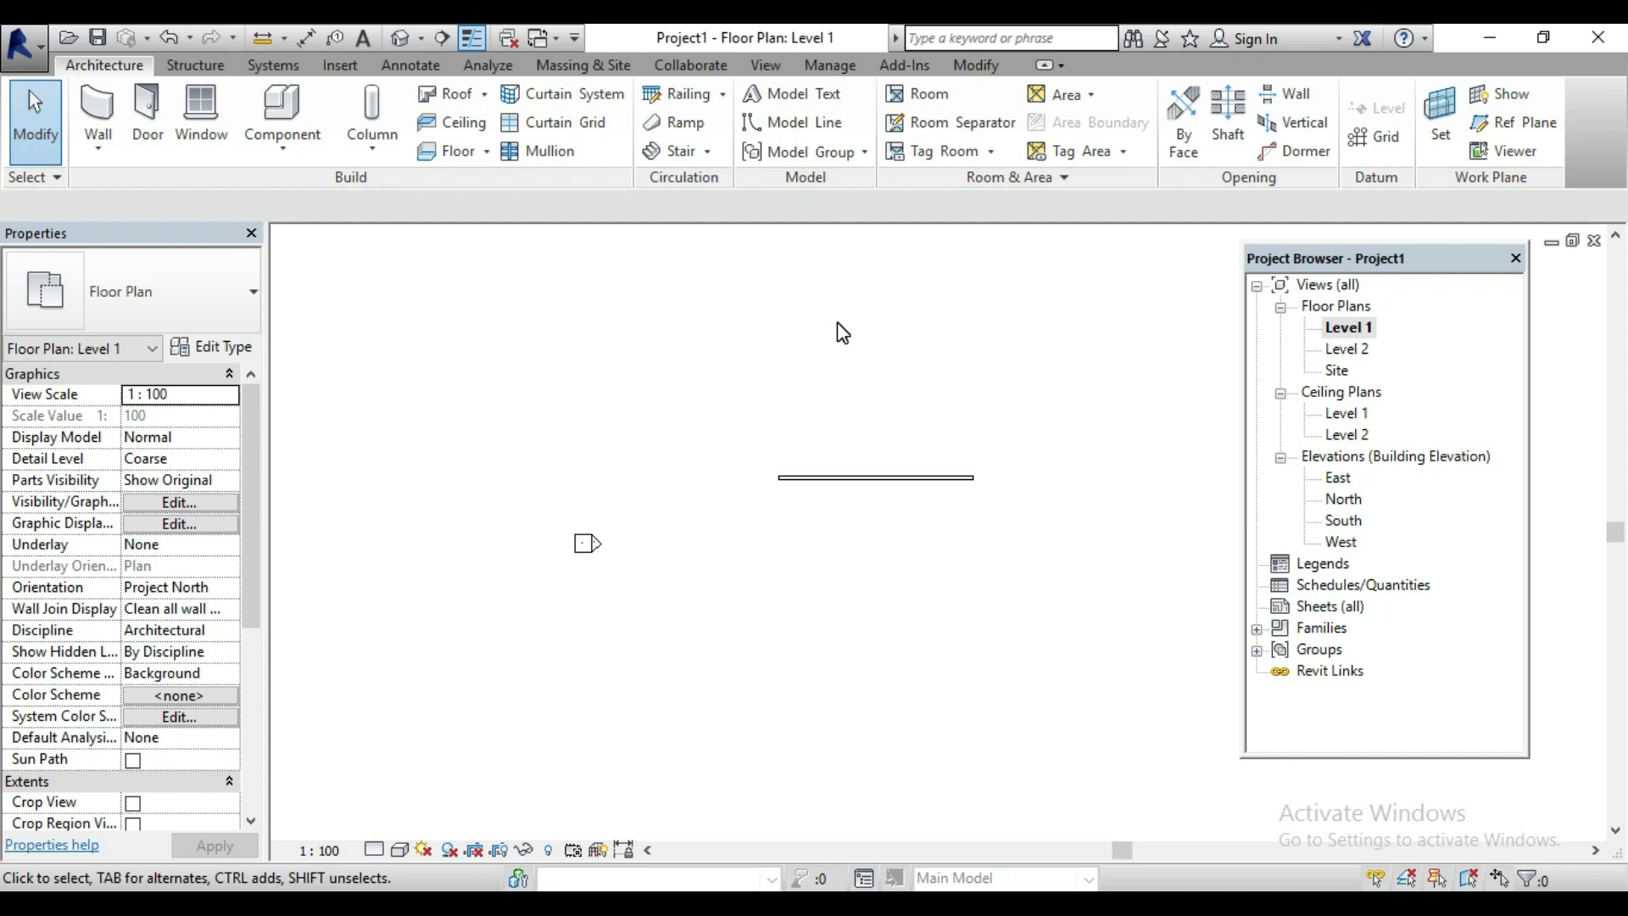
Start an in-place model in the Casework category and select its proposed name, Casework 1.
left_click(270, 141)
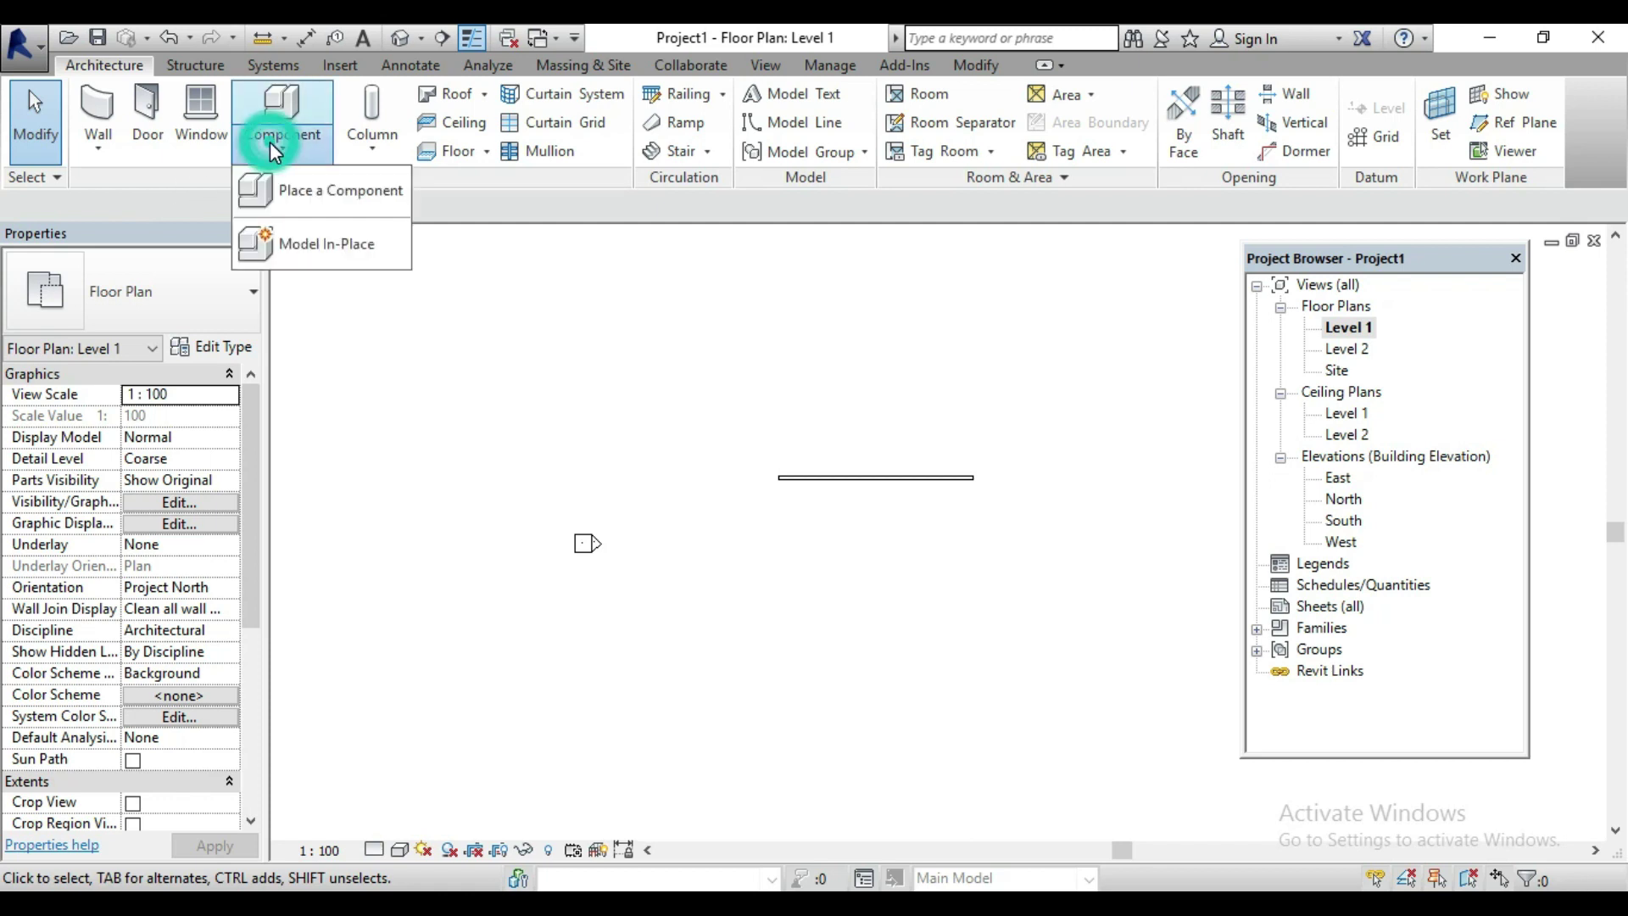
left_click(362, 264)
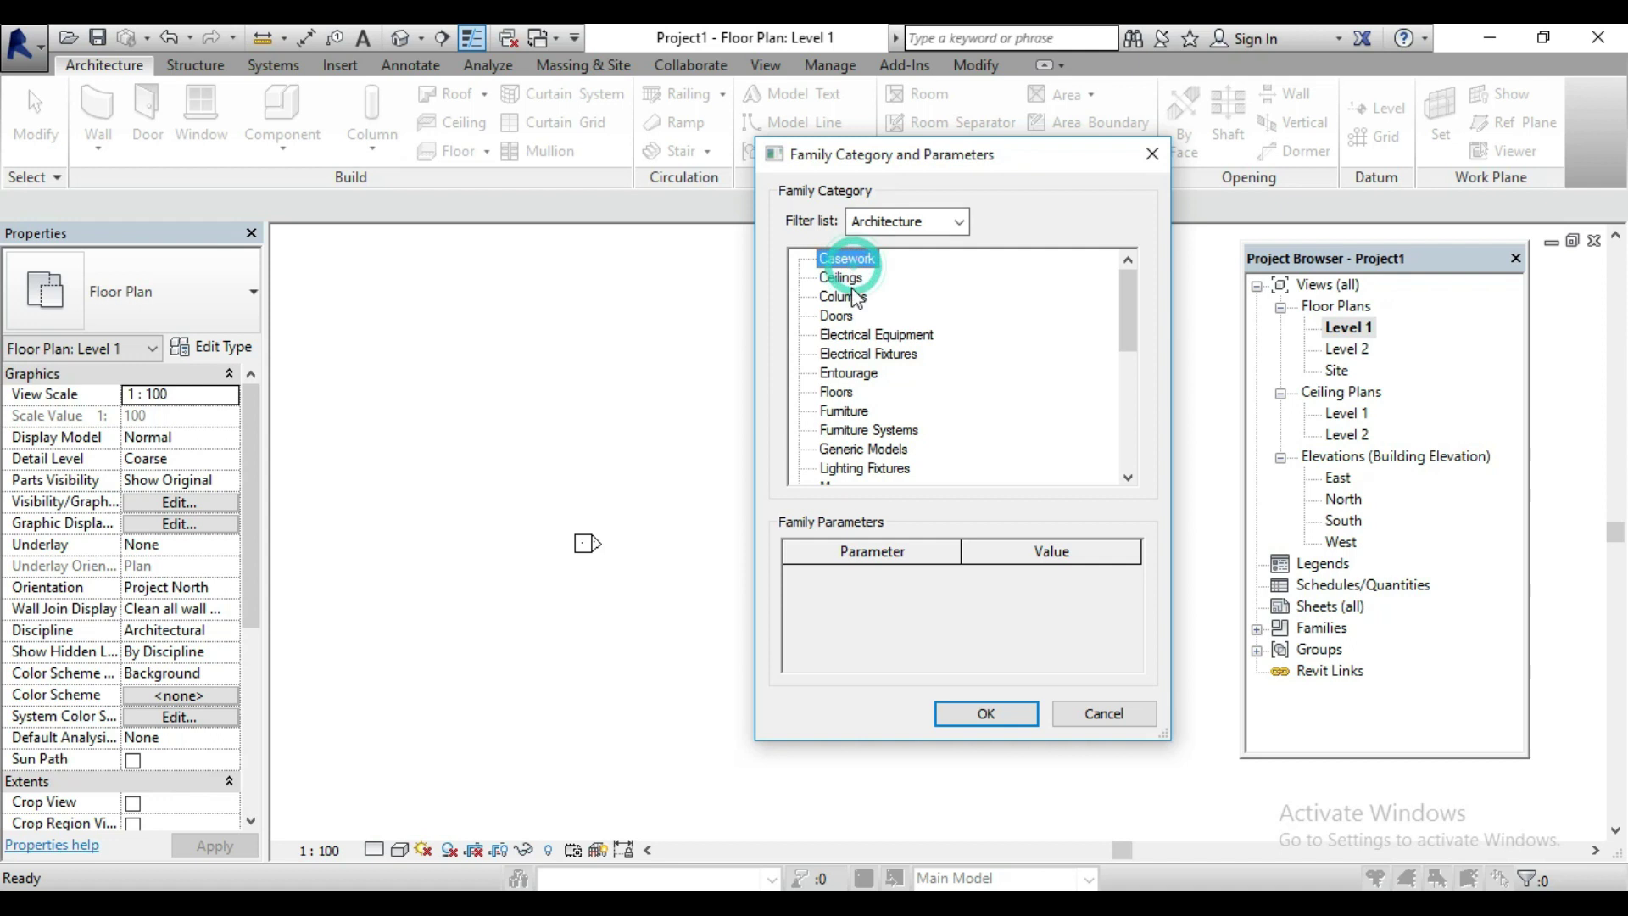
left_click(829, 317)
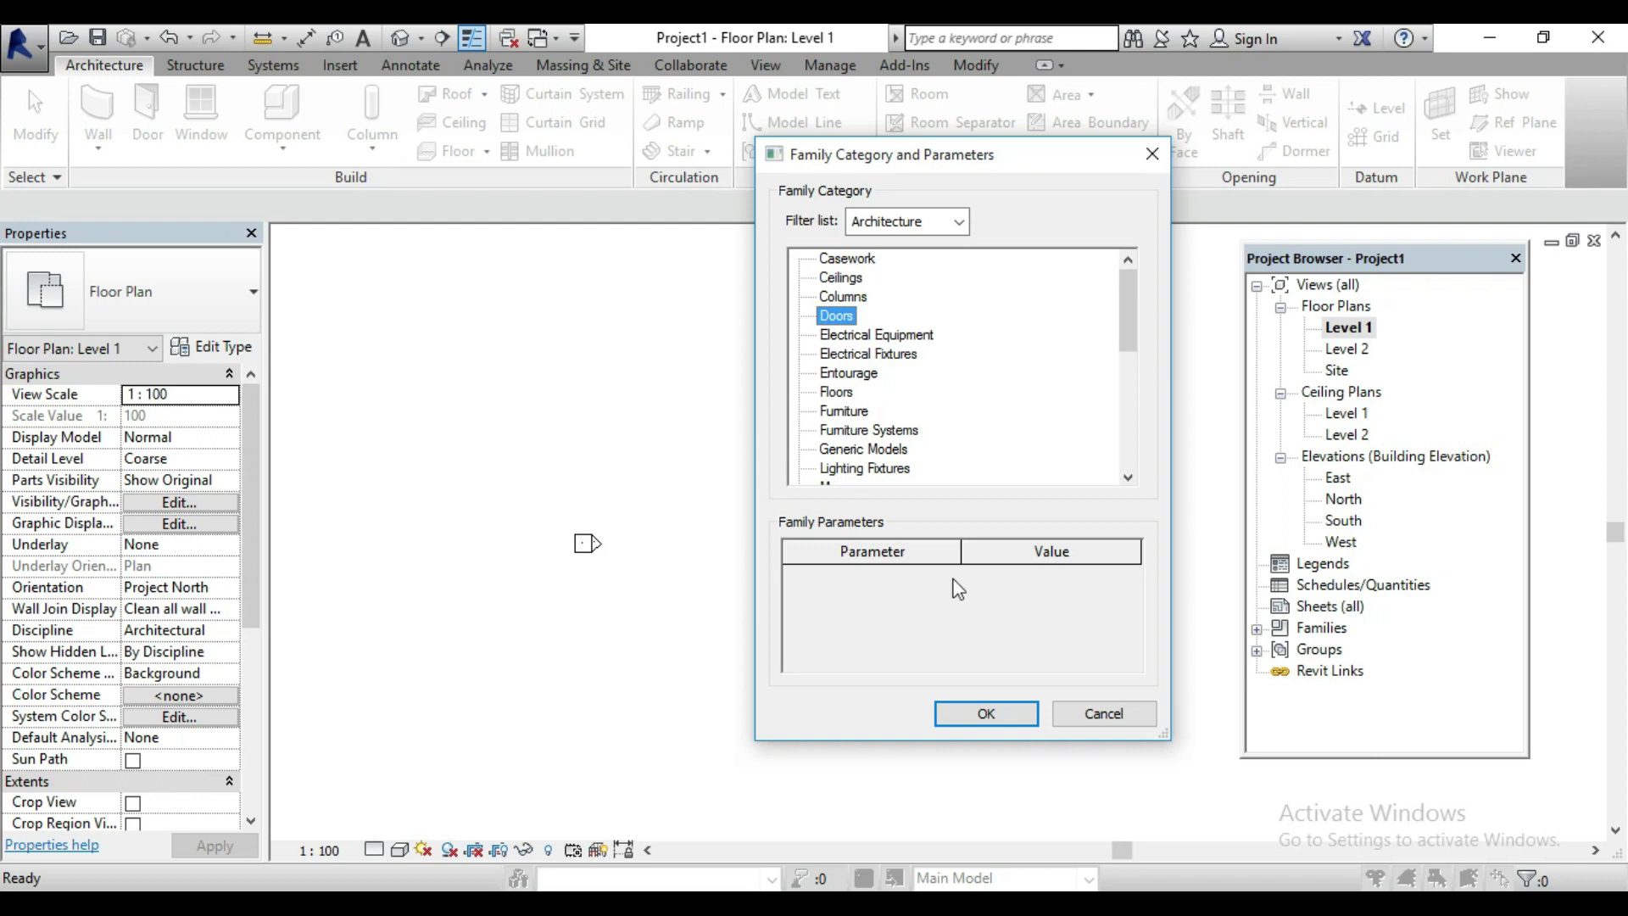
scroll(848, 428, "down", 1)
scroll(843, 430, "down", 1)
scroll(844, 430, "up", 2)
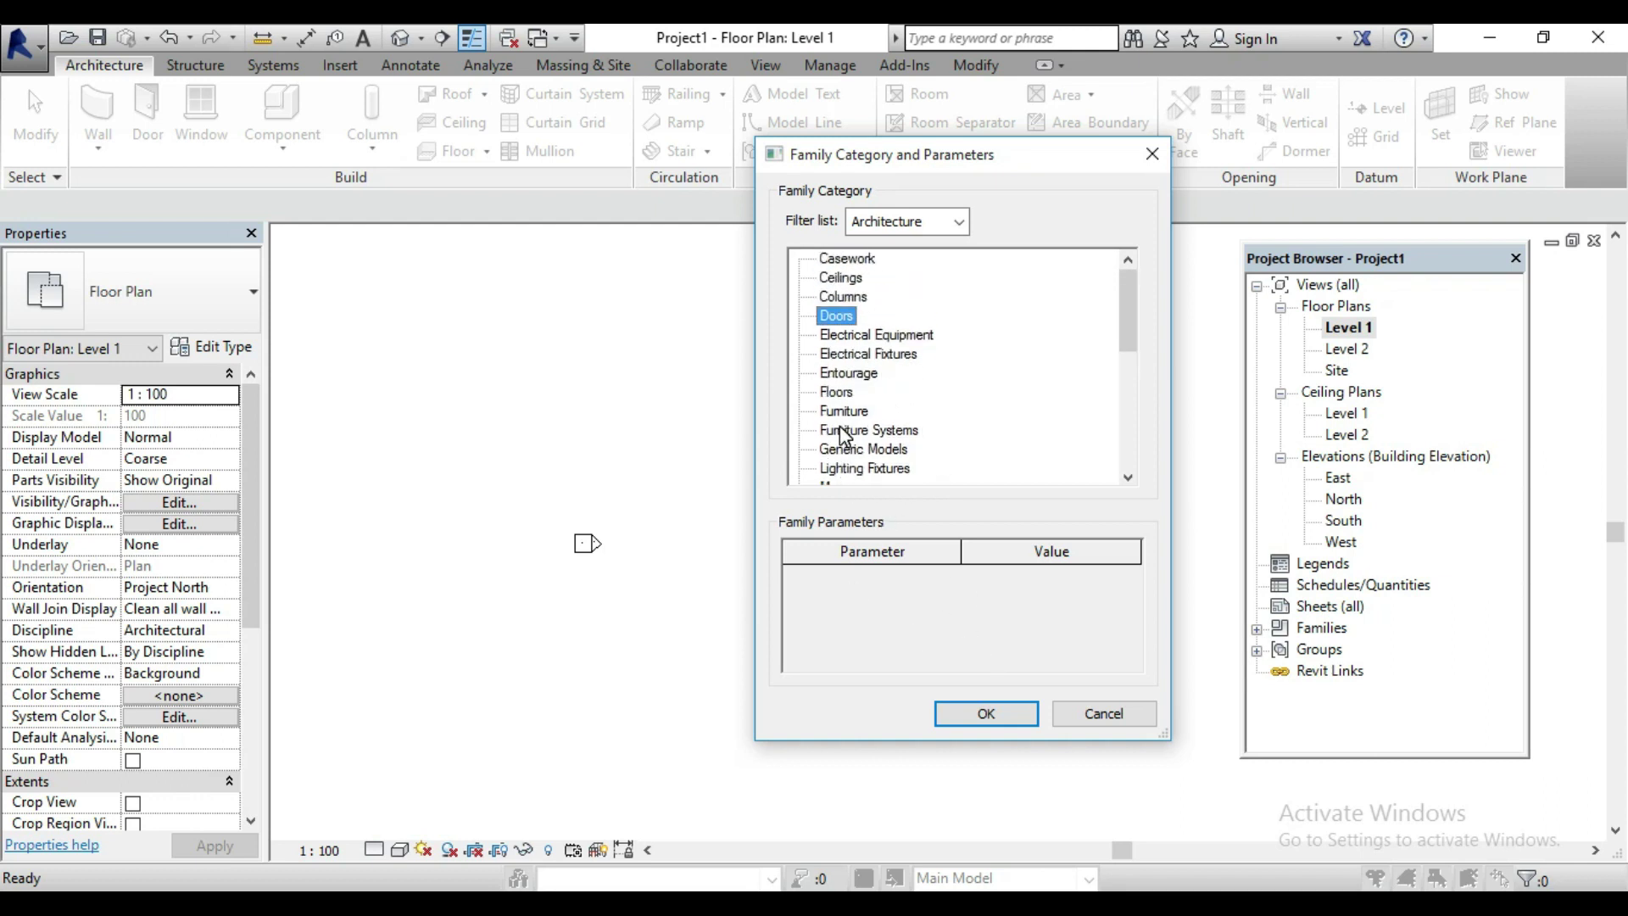
left_click(855, 279)
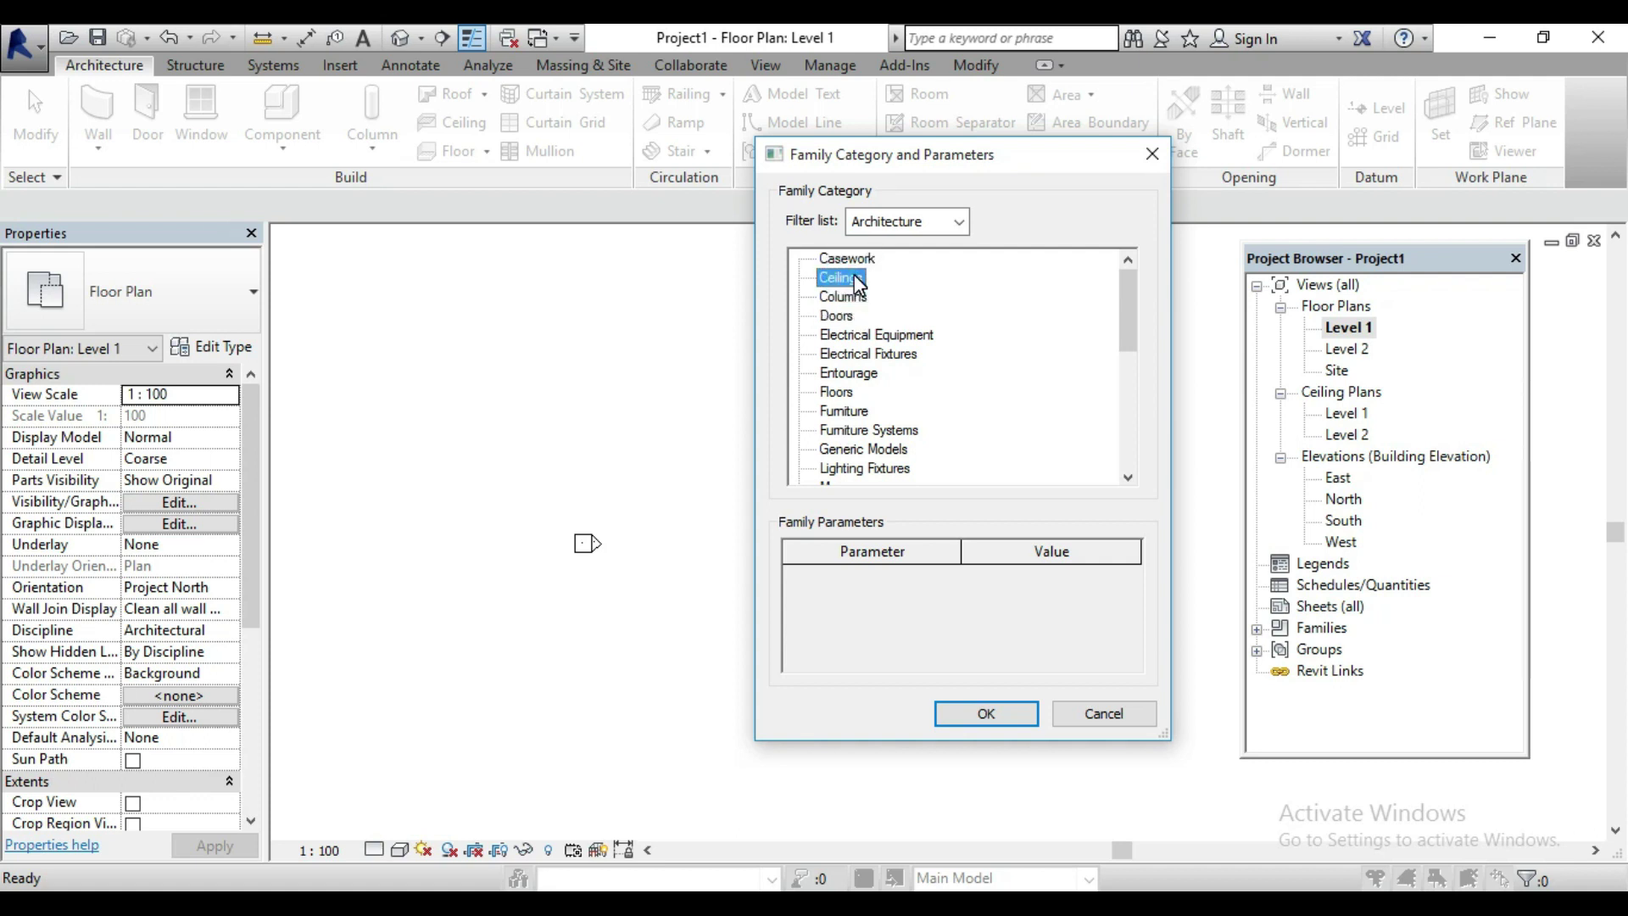
left_click(852, 318)
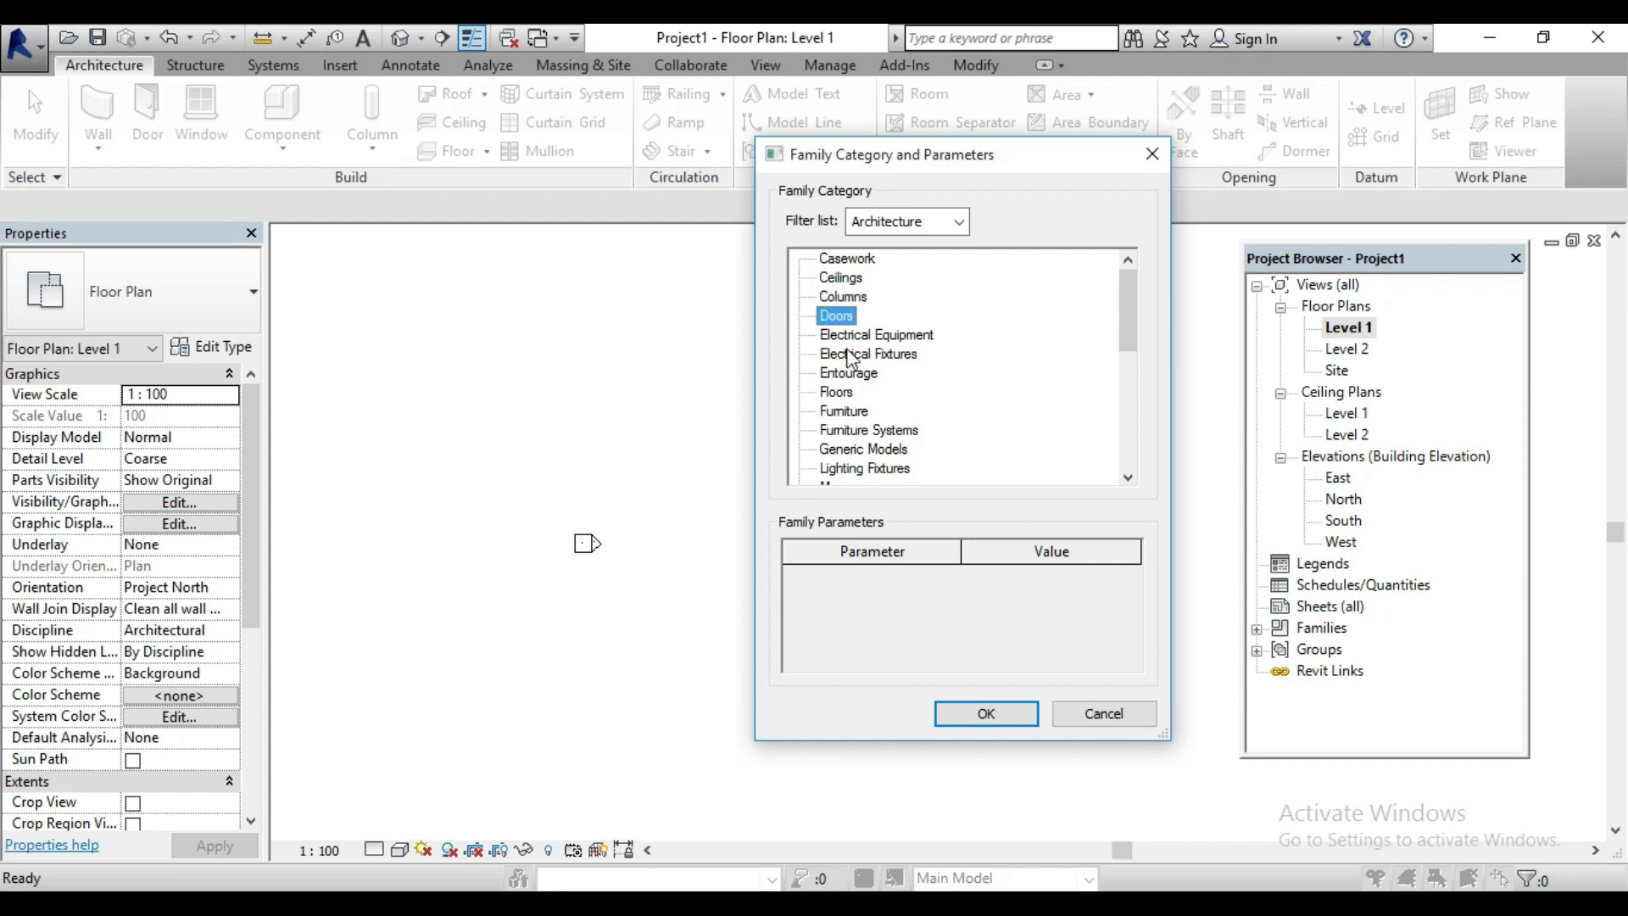
left_click(855, 259)
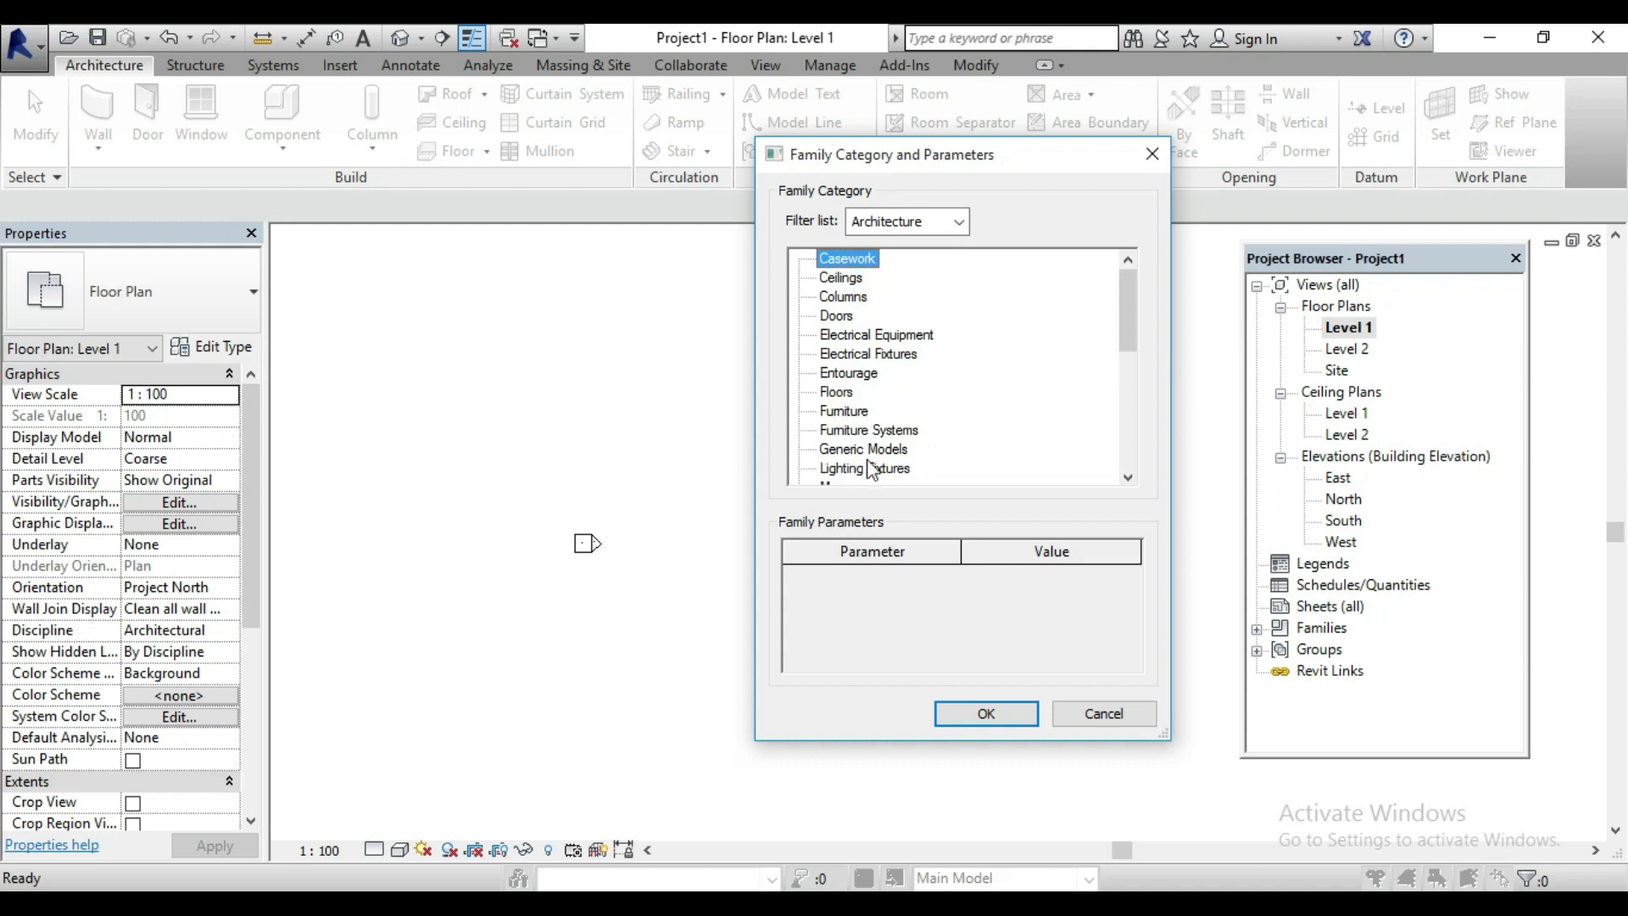
left_click(983, 710)
left_click(803, 449)
left_click_drag(803, 450, 667, 427)
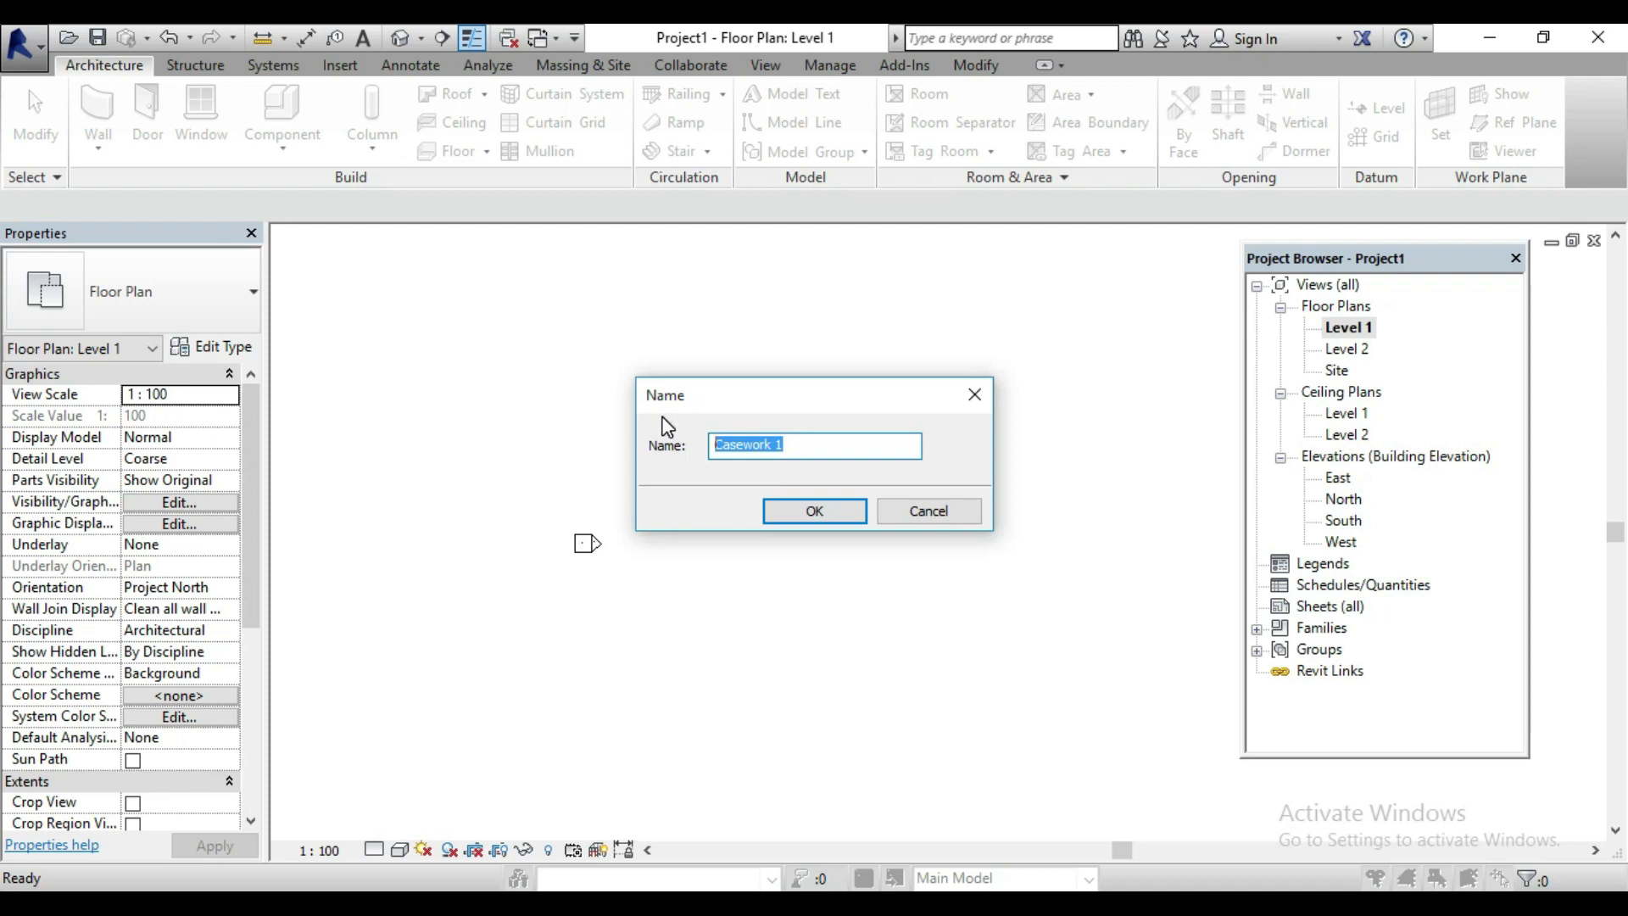
Accept the name Casework 1 and begin an extrusion sketch with 250 depth.
left_click(783, 518)
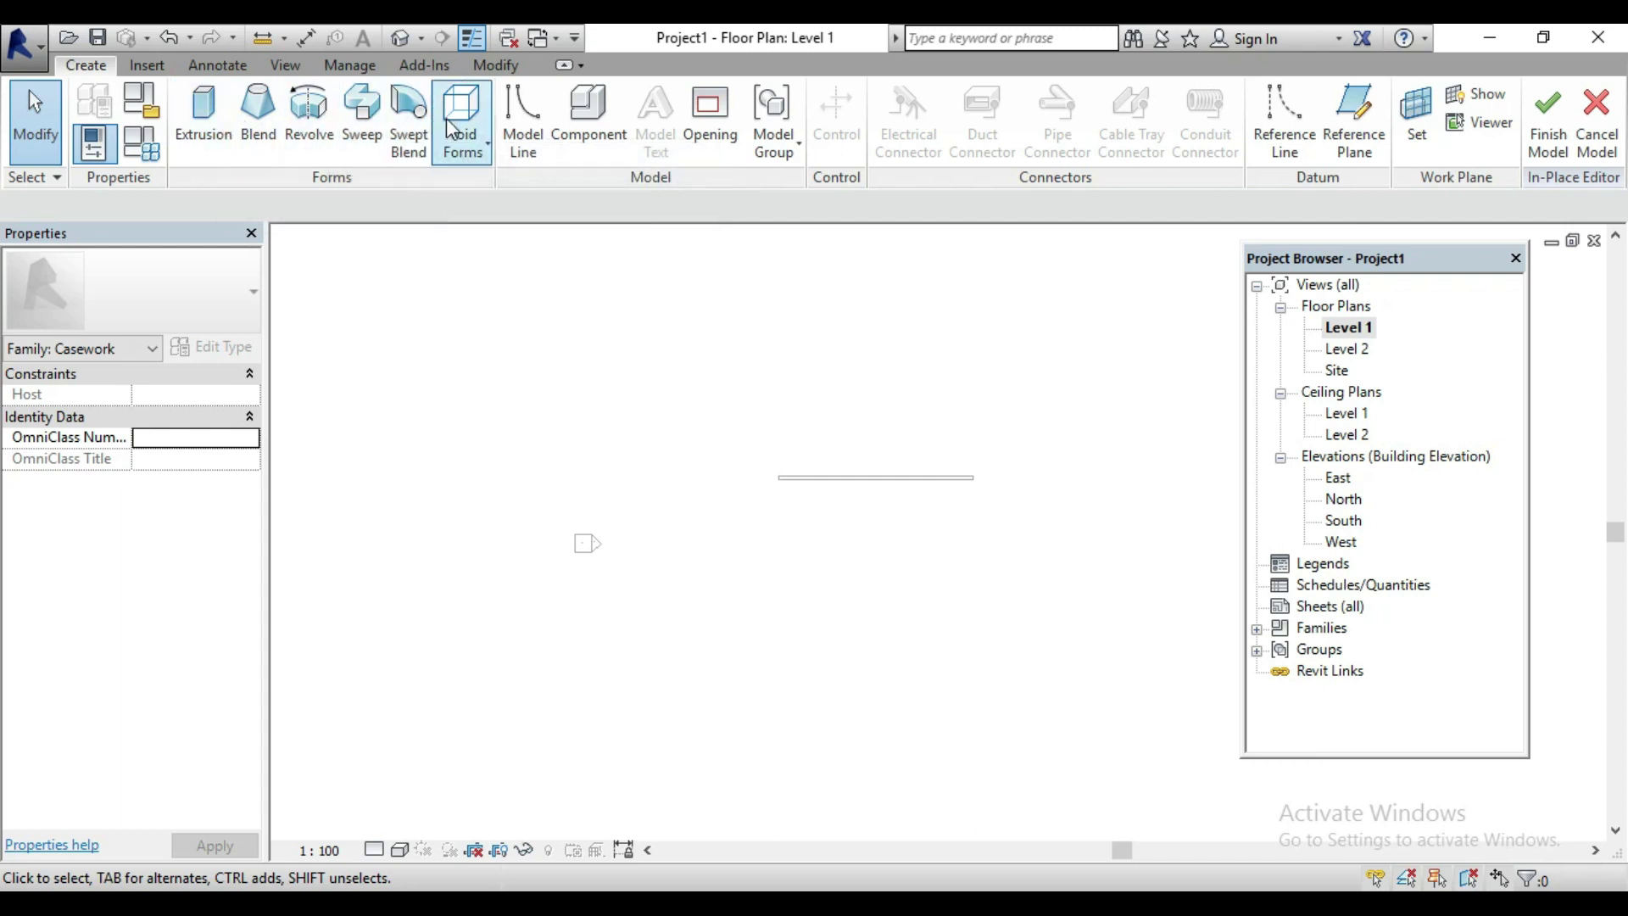
left_click(206, 133)
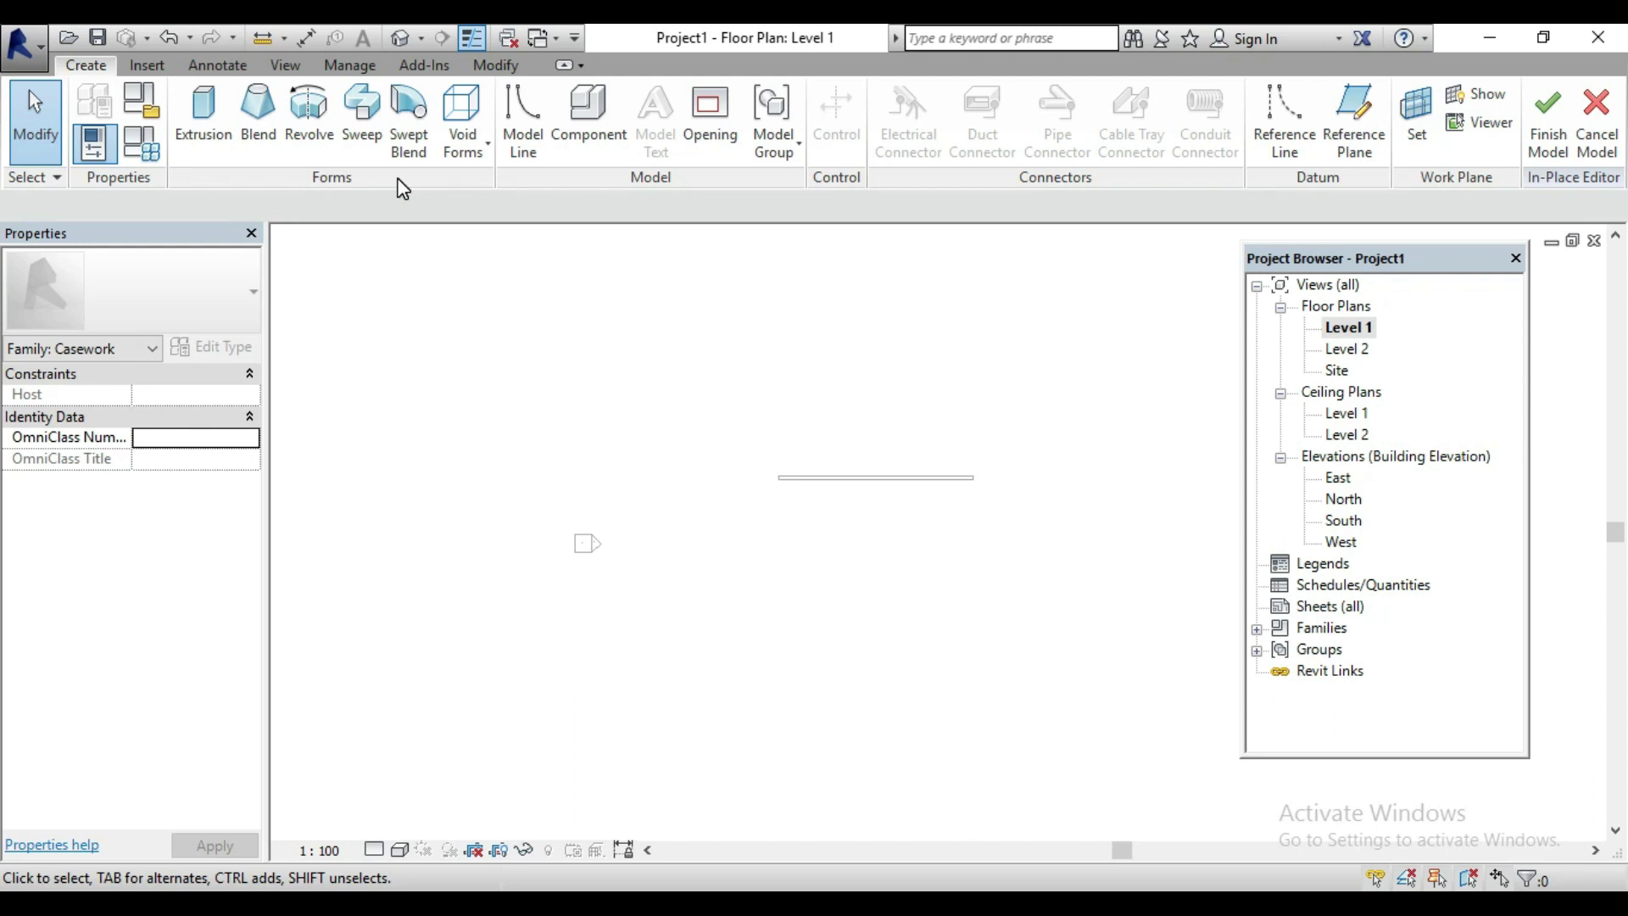
left_click(204, 110)
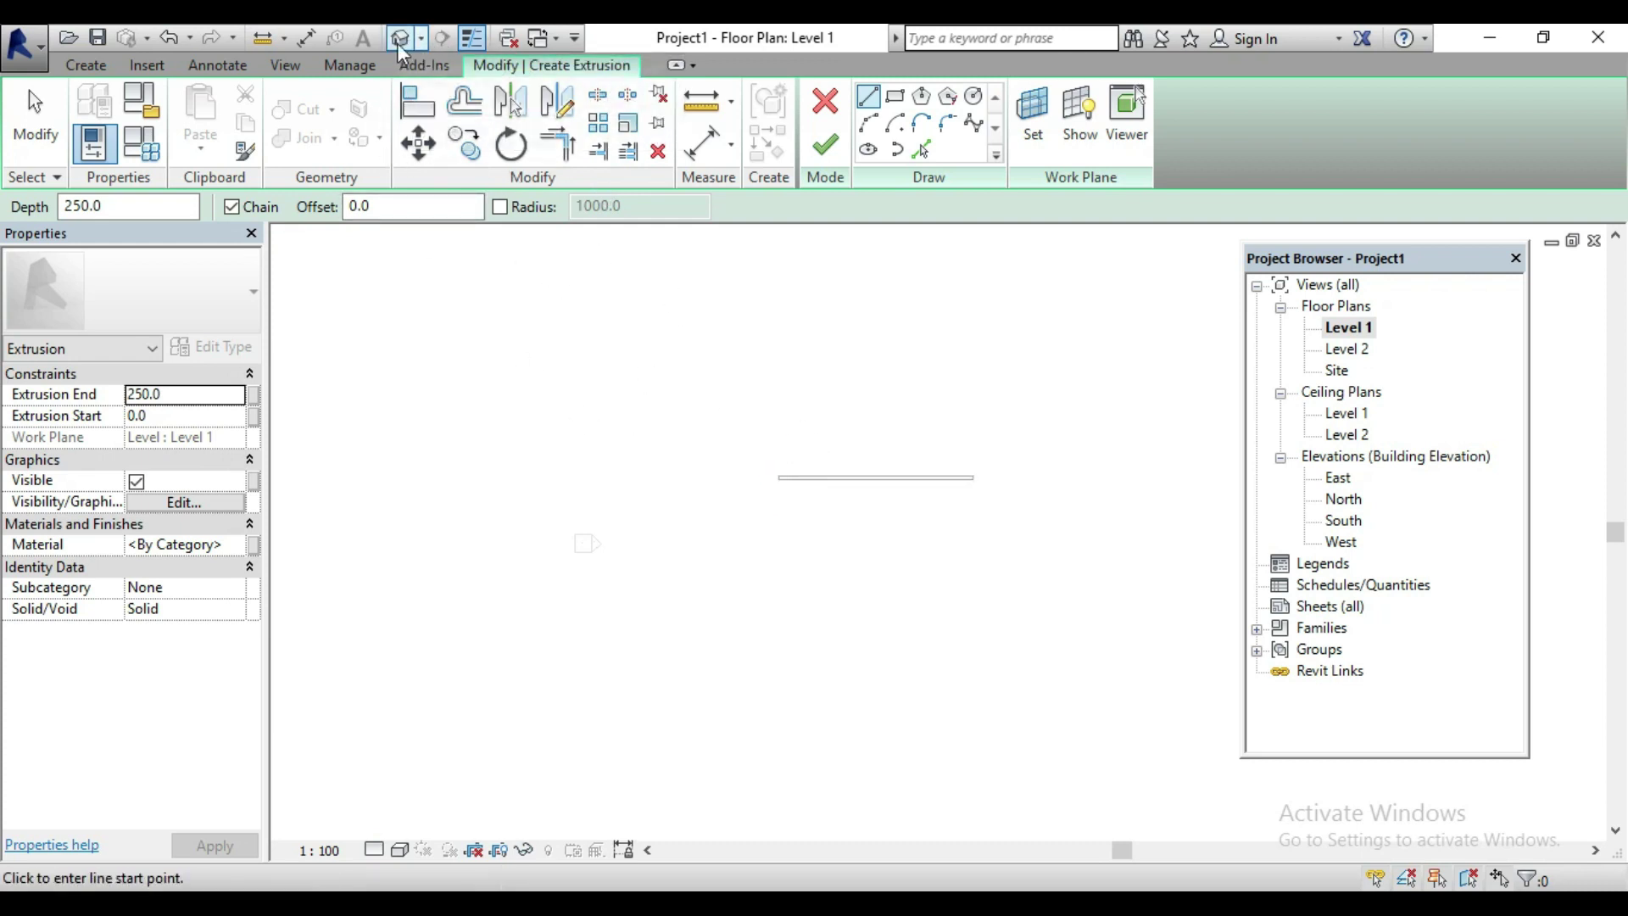
Switch to the 3D view and sketch a line from the wall's top to bottom edge.
left_click(397, 42)
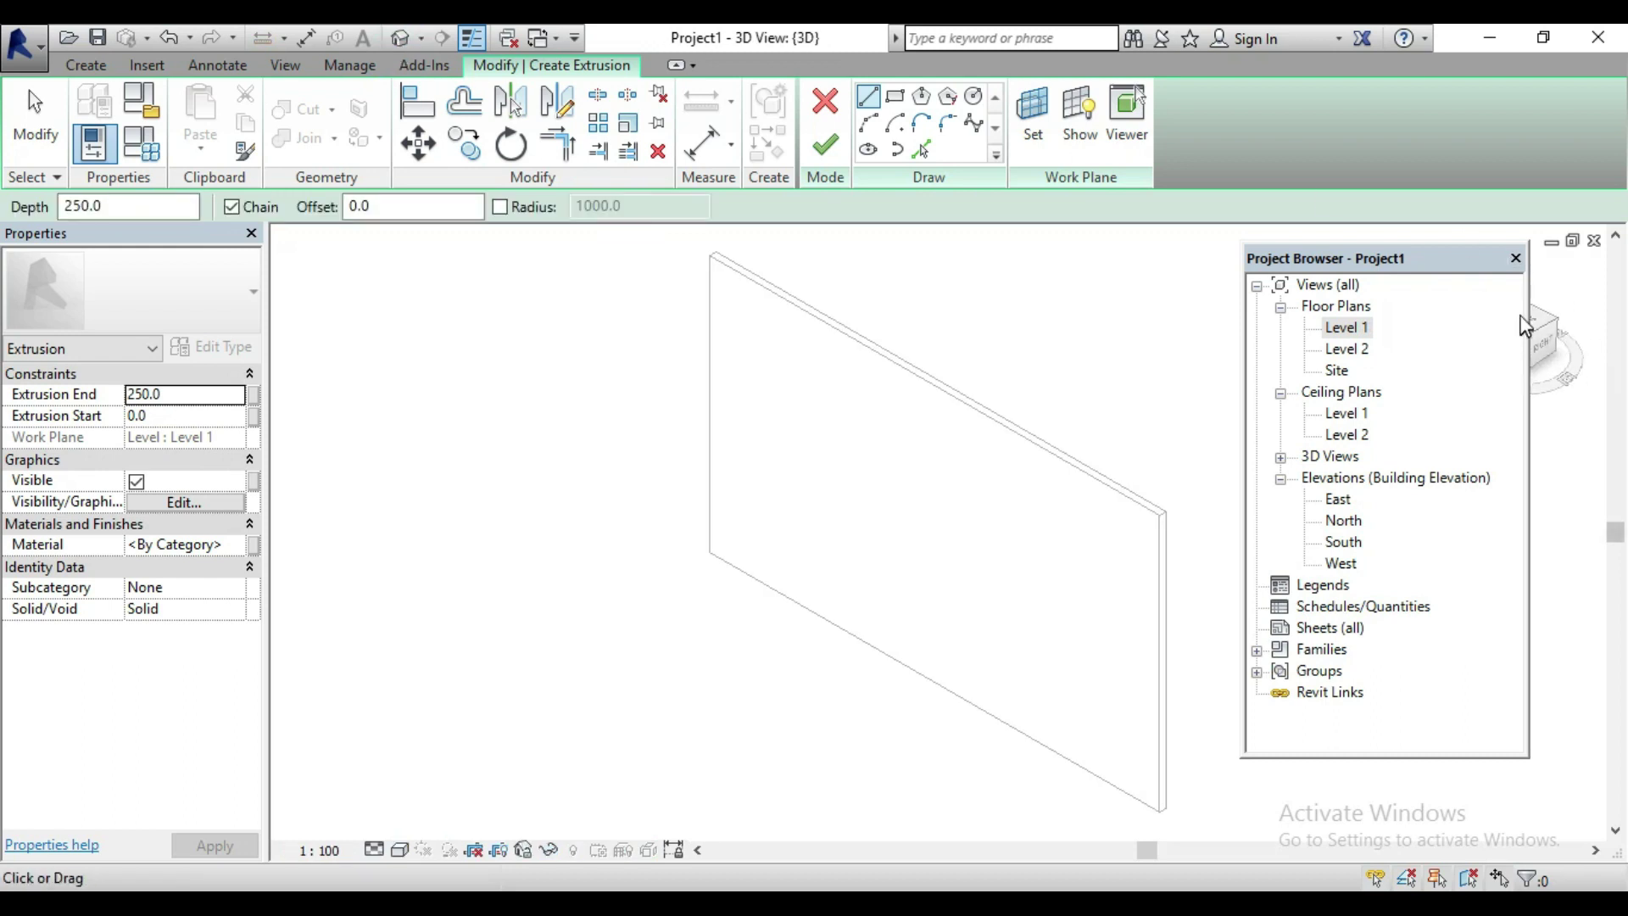
left_click_drag(1433, 259, 1384, 259)
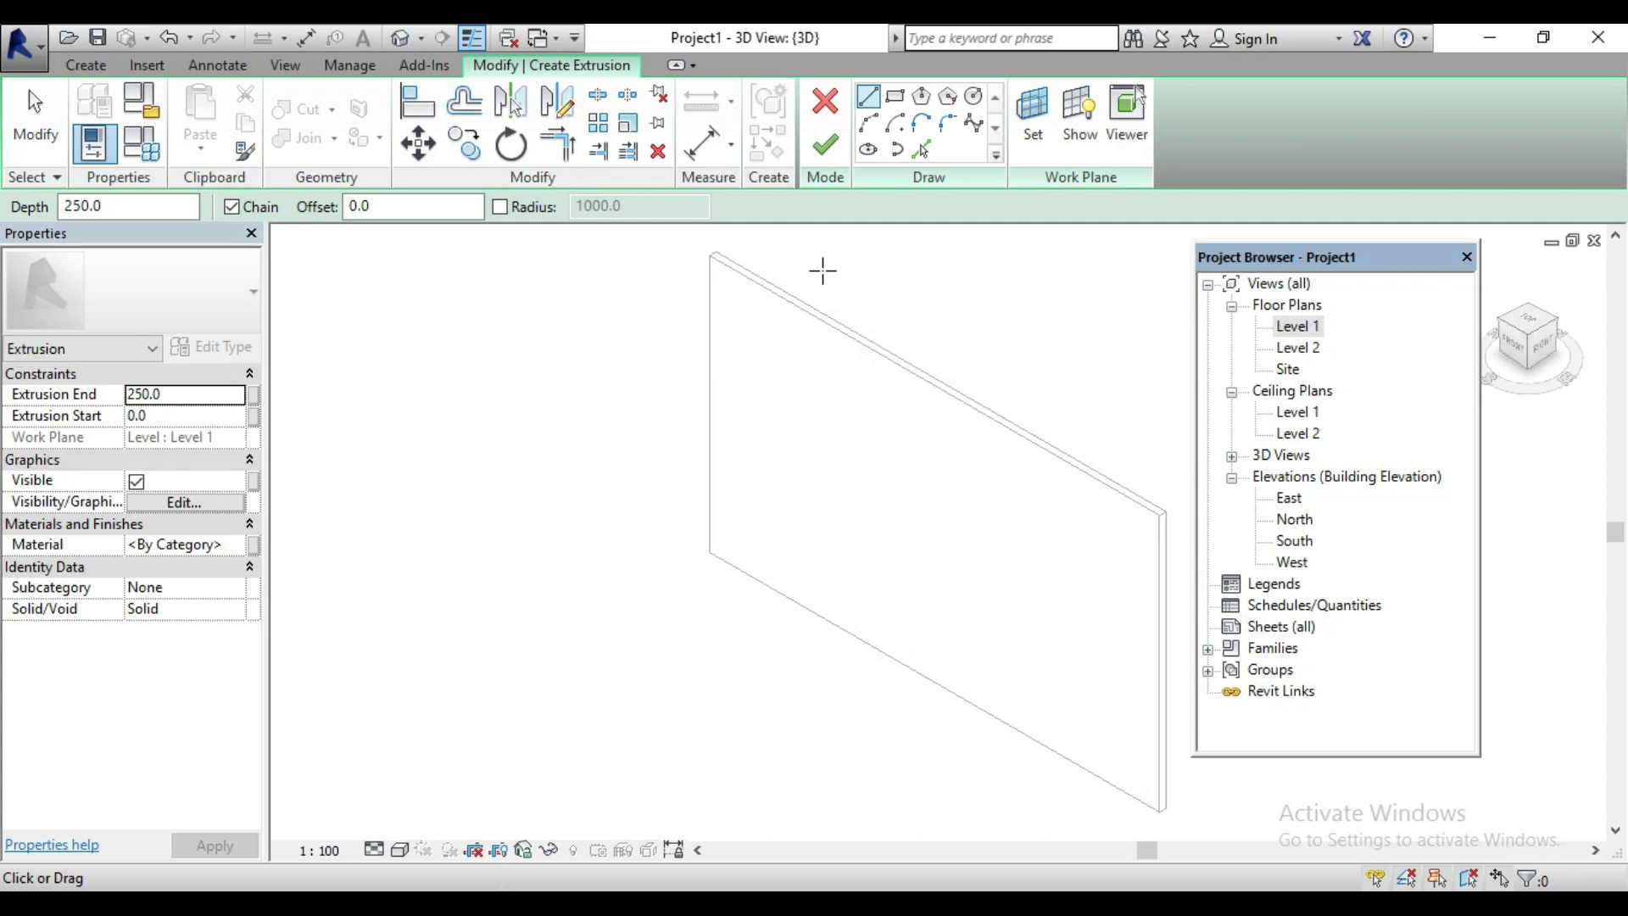
left_click(815, 323)
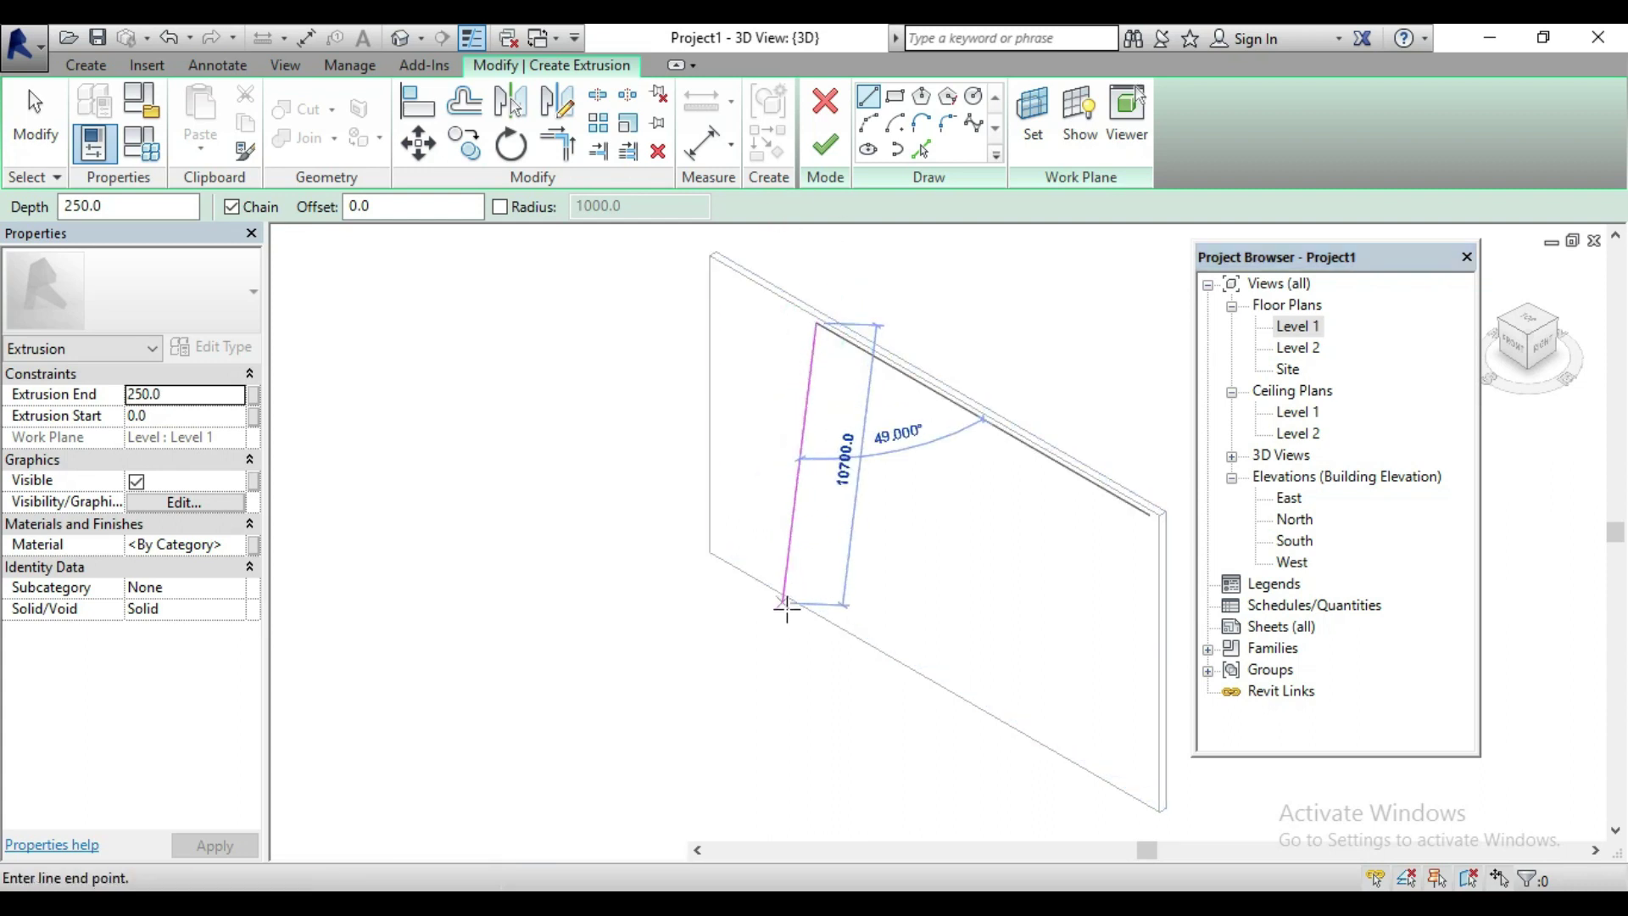
left_click(816, 612)
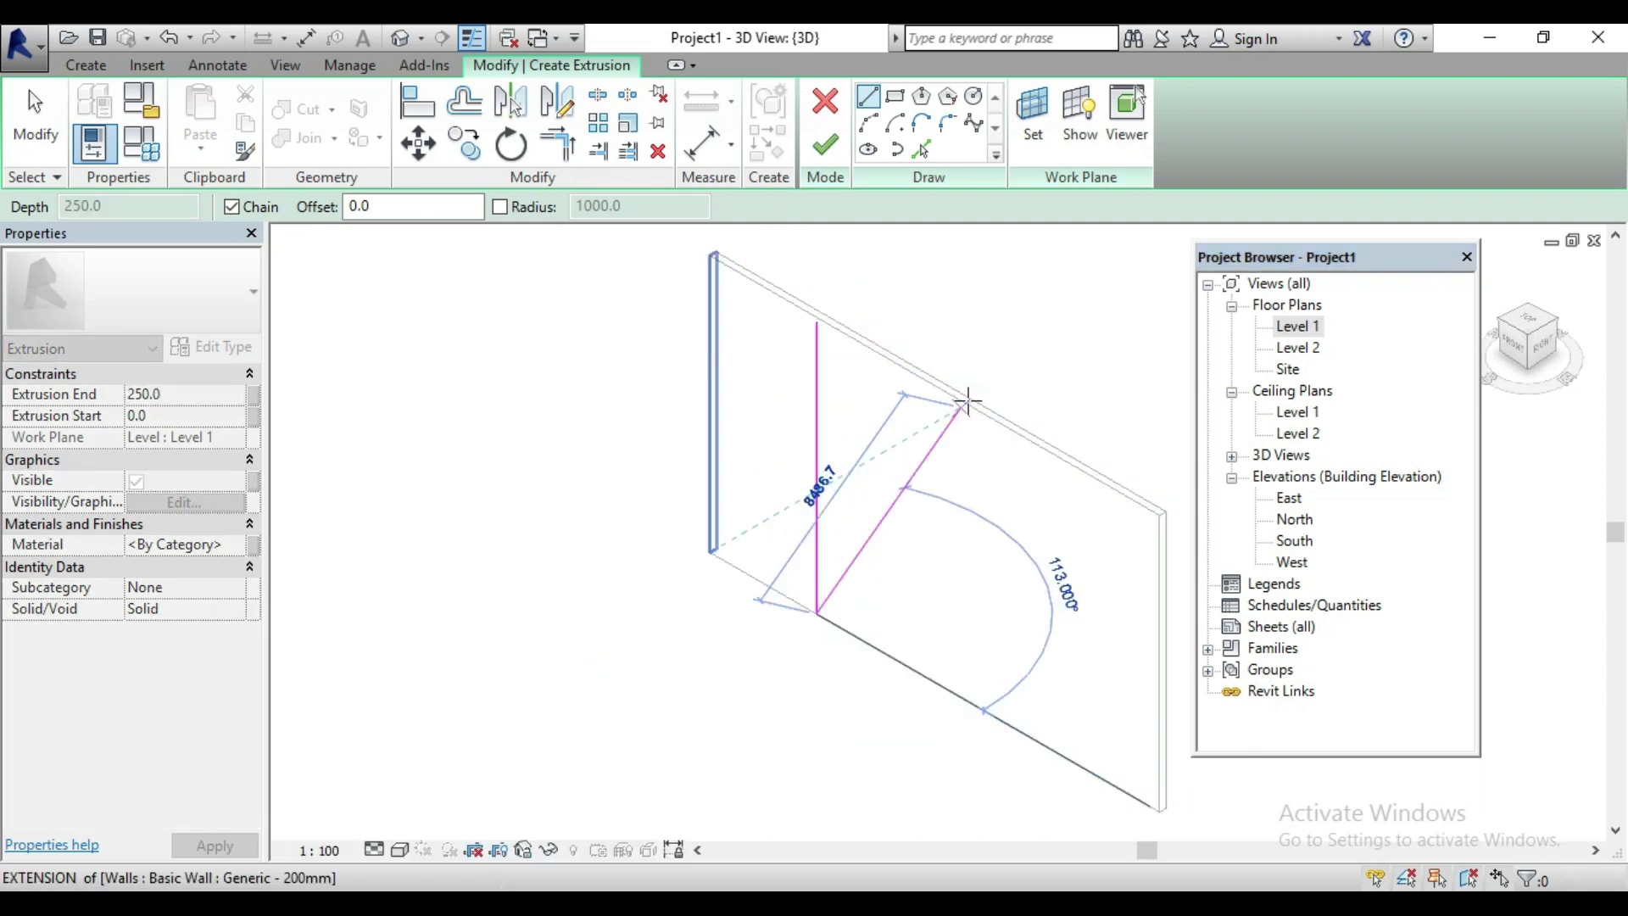
key("Escape")
key("Escape")
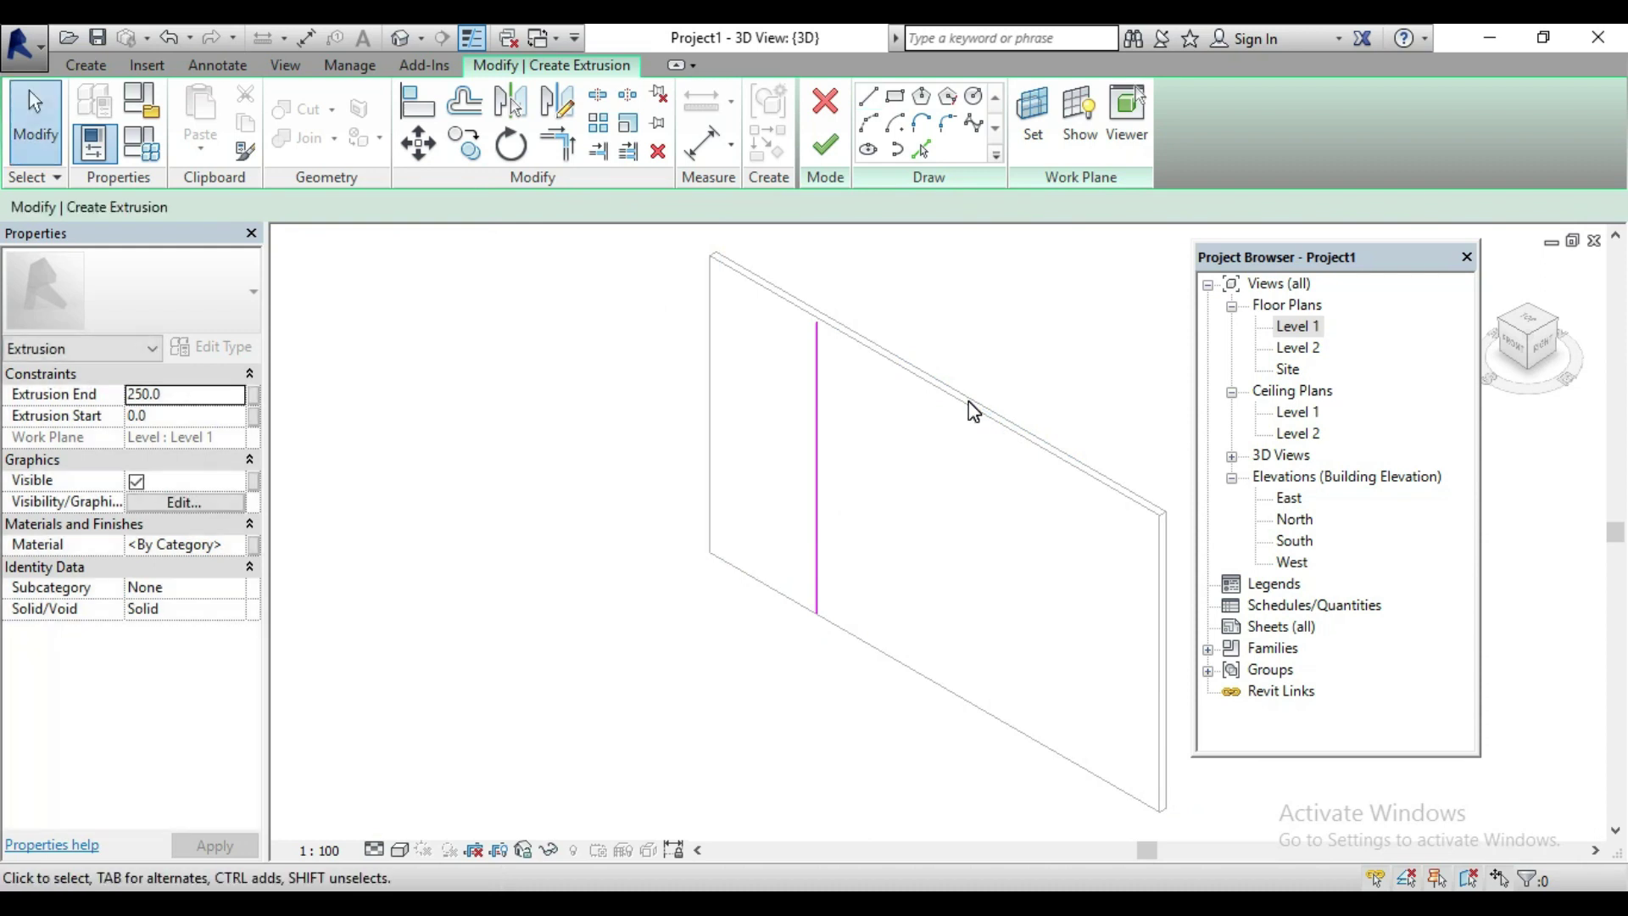
Zoom to fit and view the wall straight on from the FRONT face.
left_click(1514, 346)
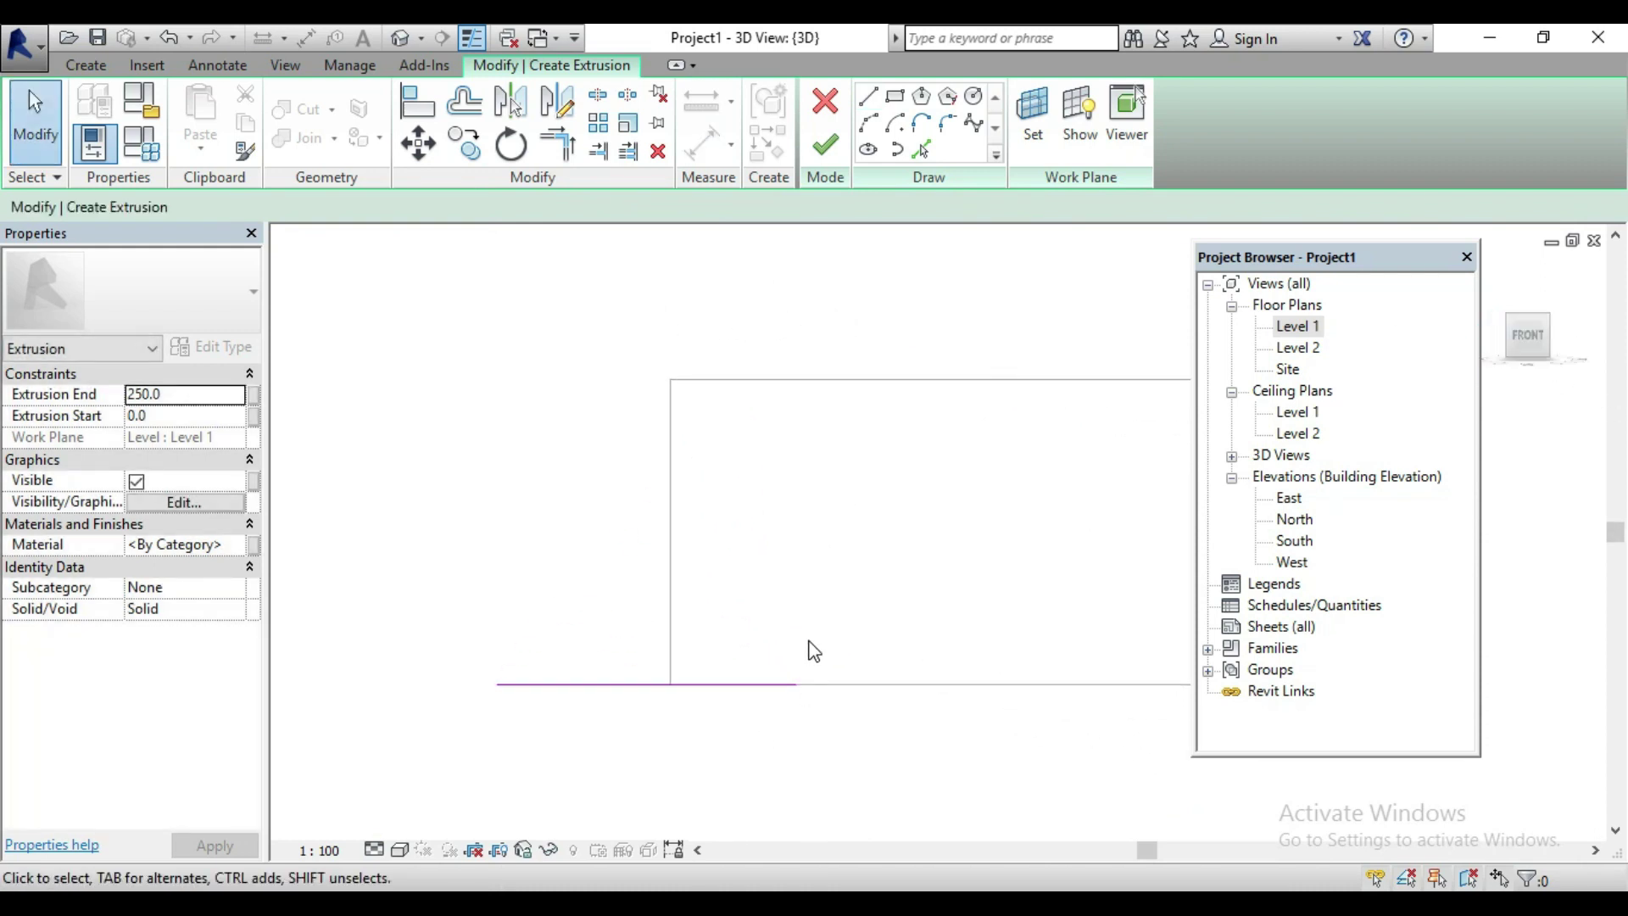
key("z")
key("f")
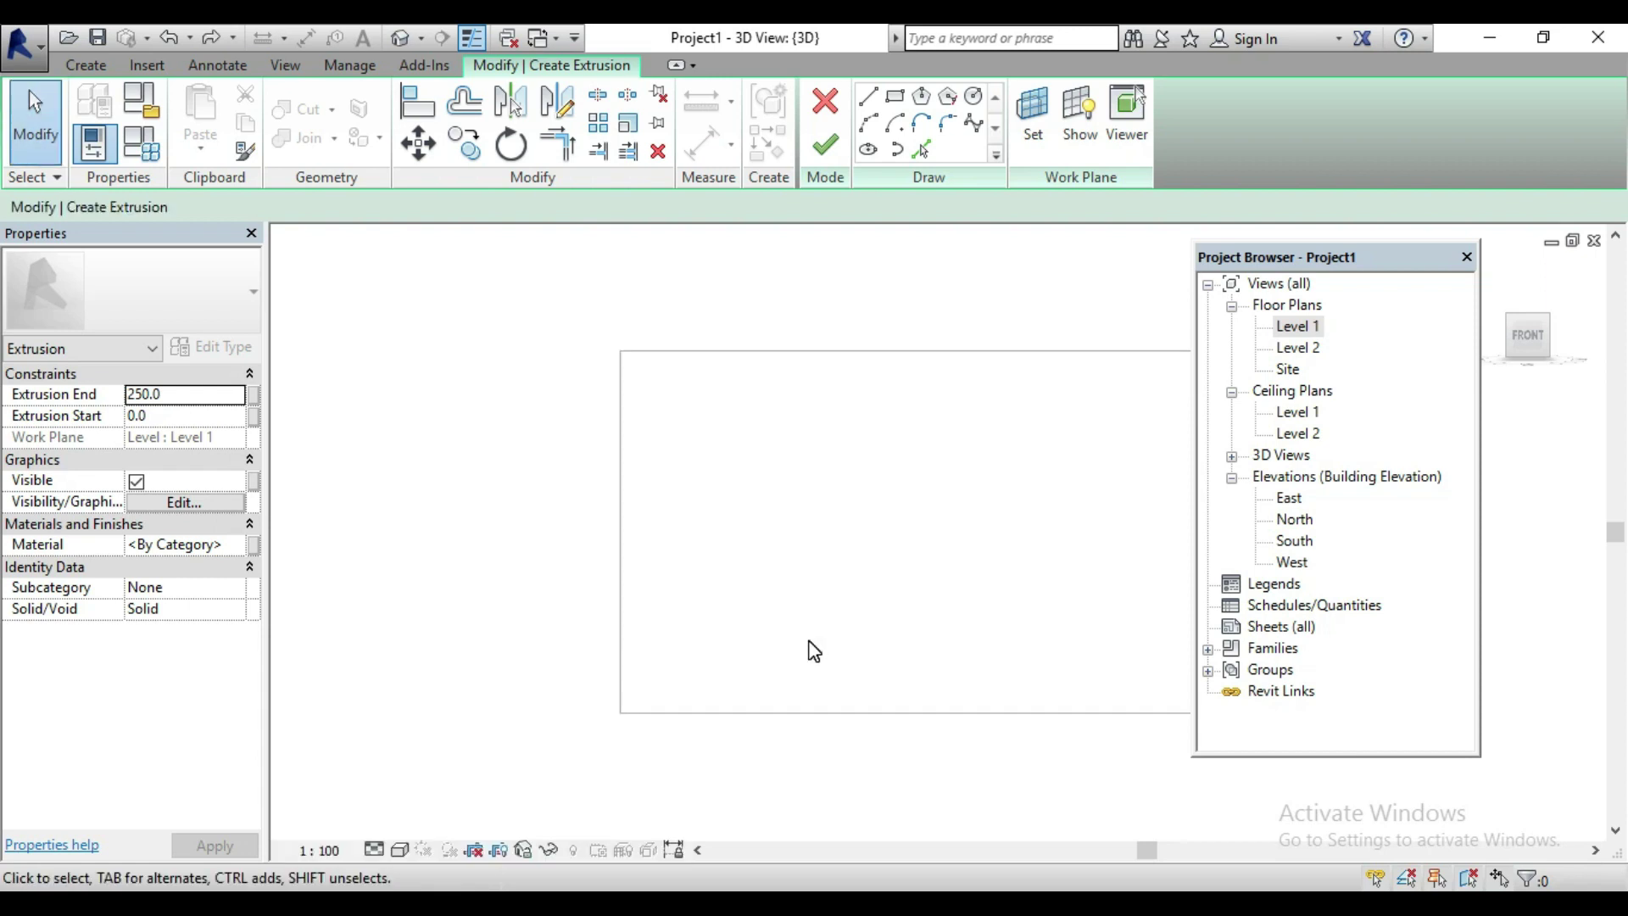
left_click(1489, 273)
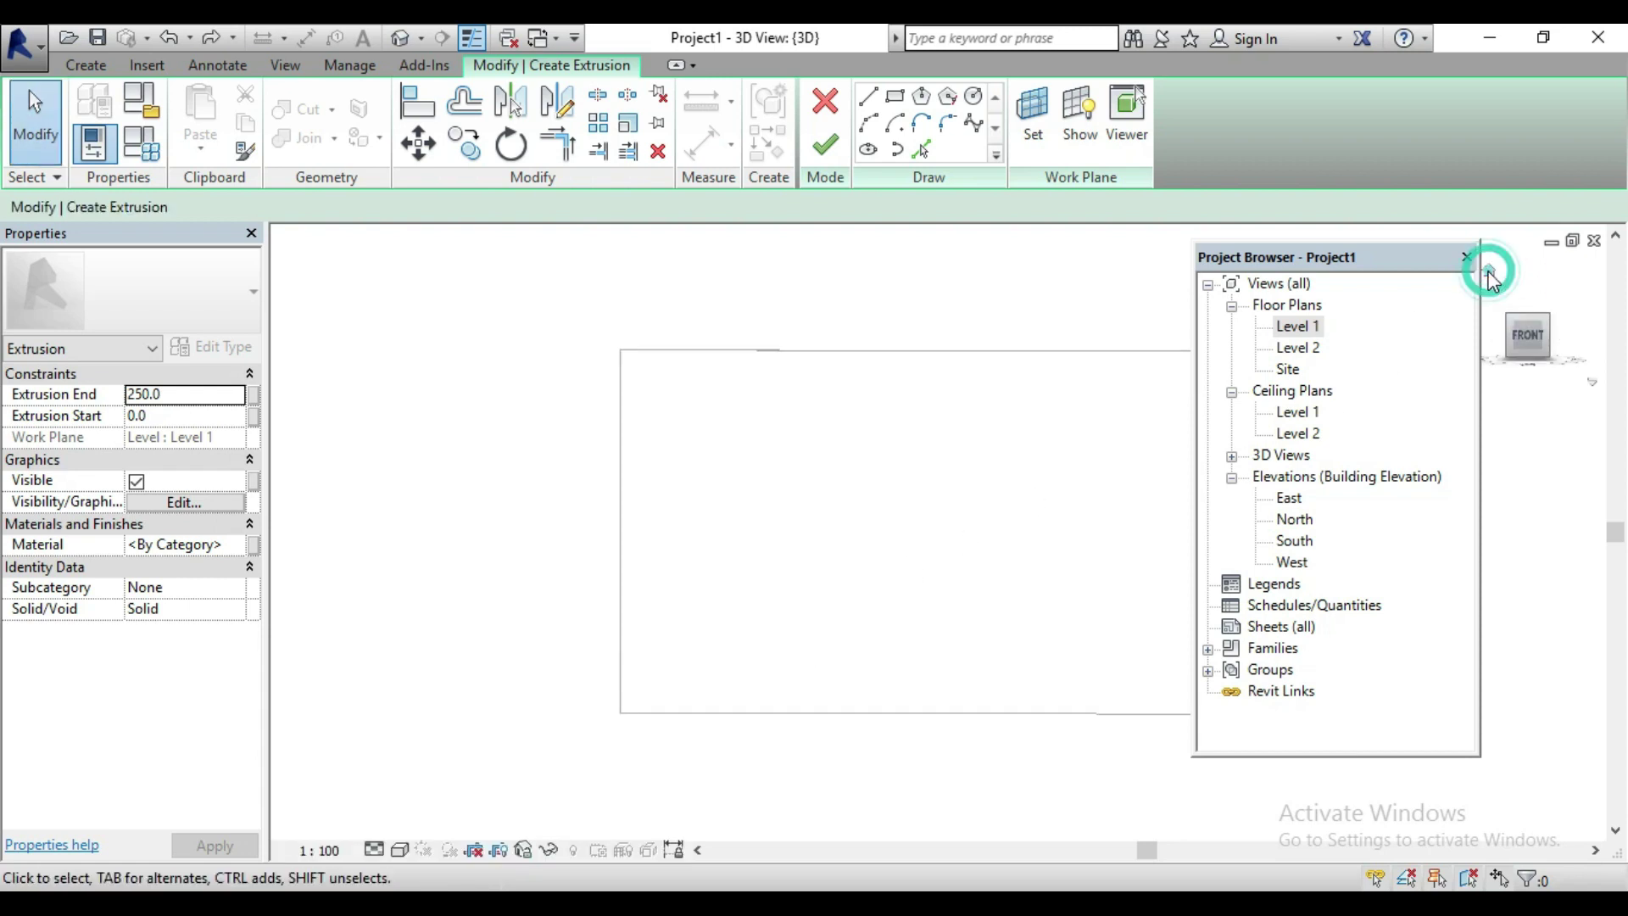
left_click(1511, 346)
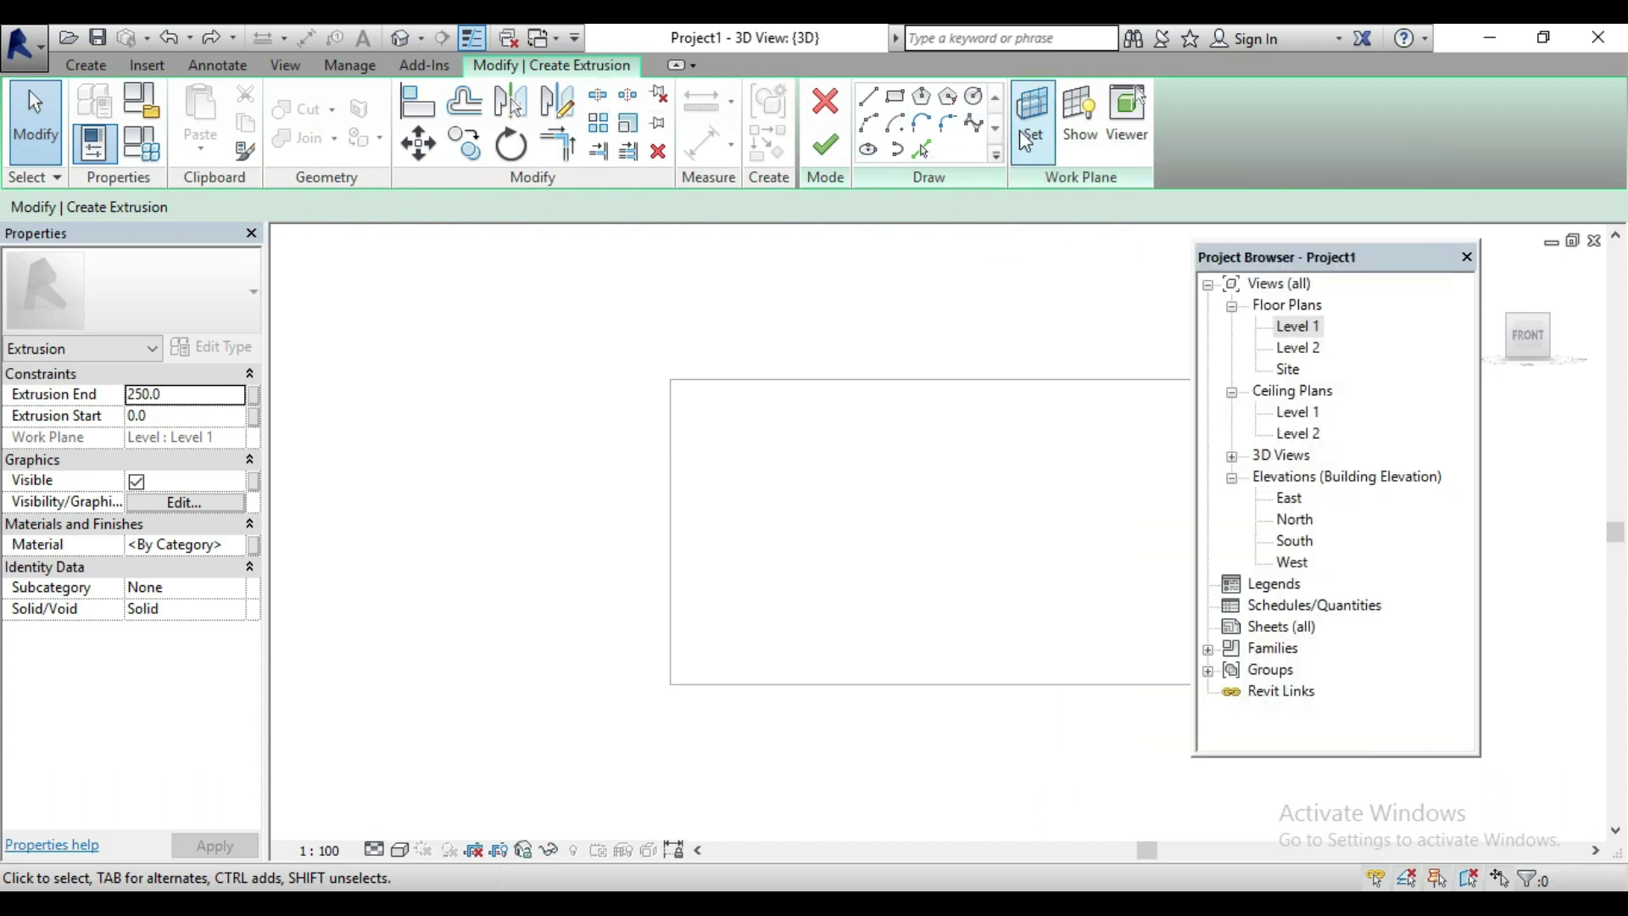
Set the extrusion's work plane by picking the wall face.
left_click(1036, 140)
left_click(647, 497)
left_click(754, 611)
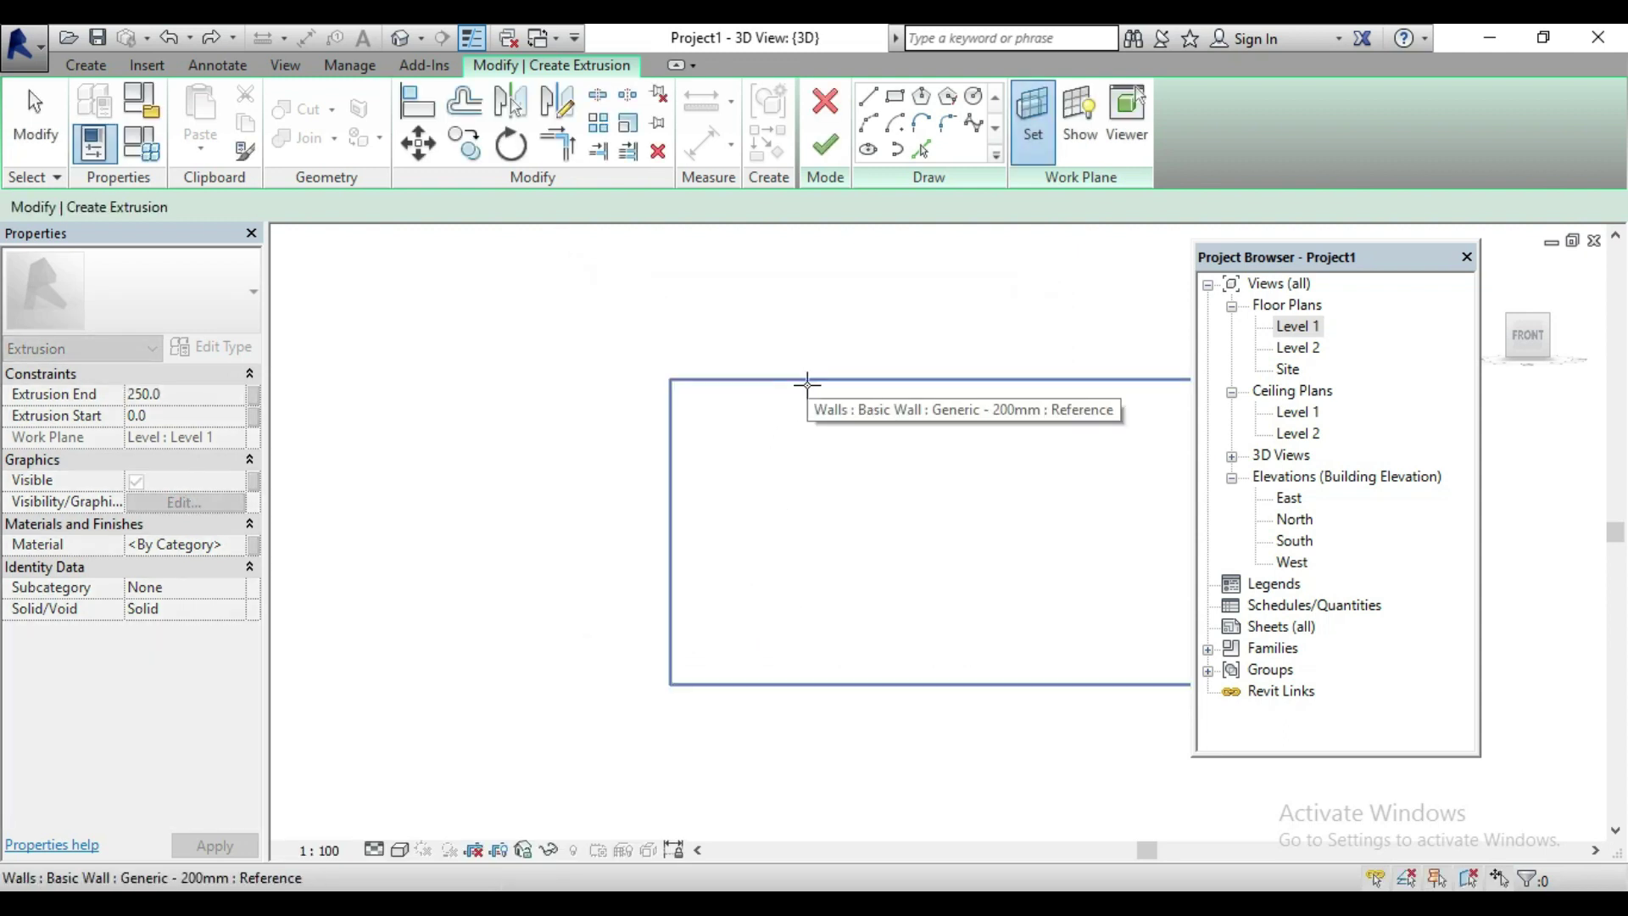
middle_click_drag(738, 436, 571, 385)
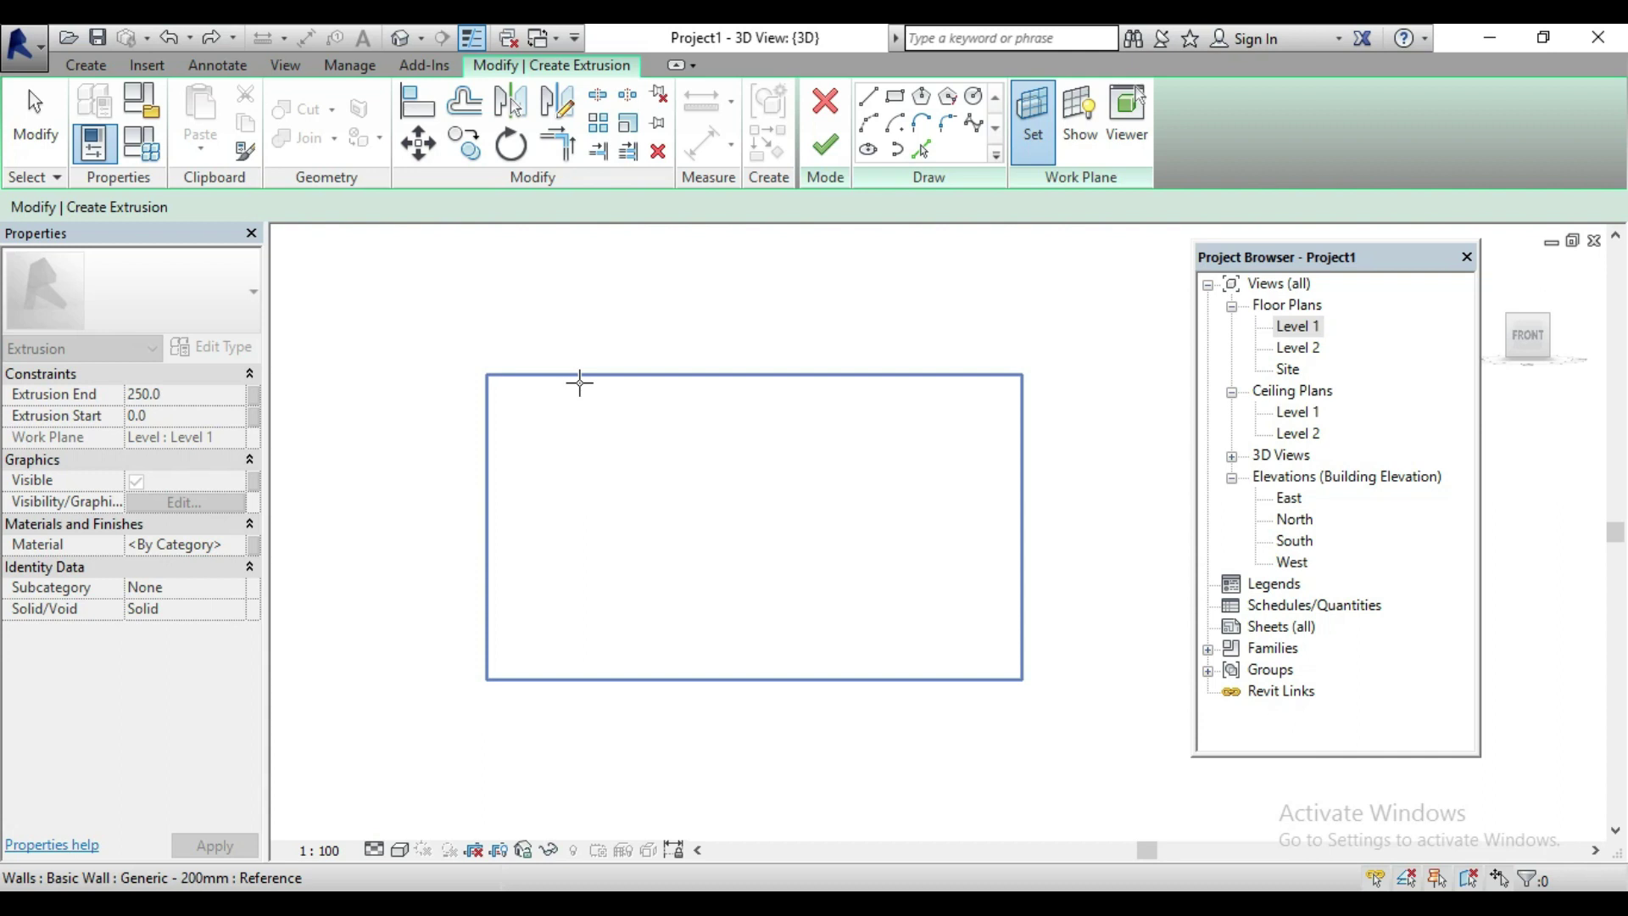
left_click(576, 379)
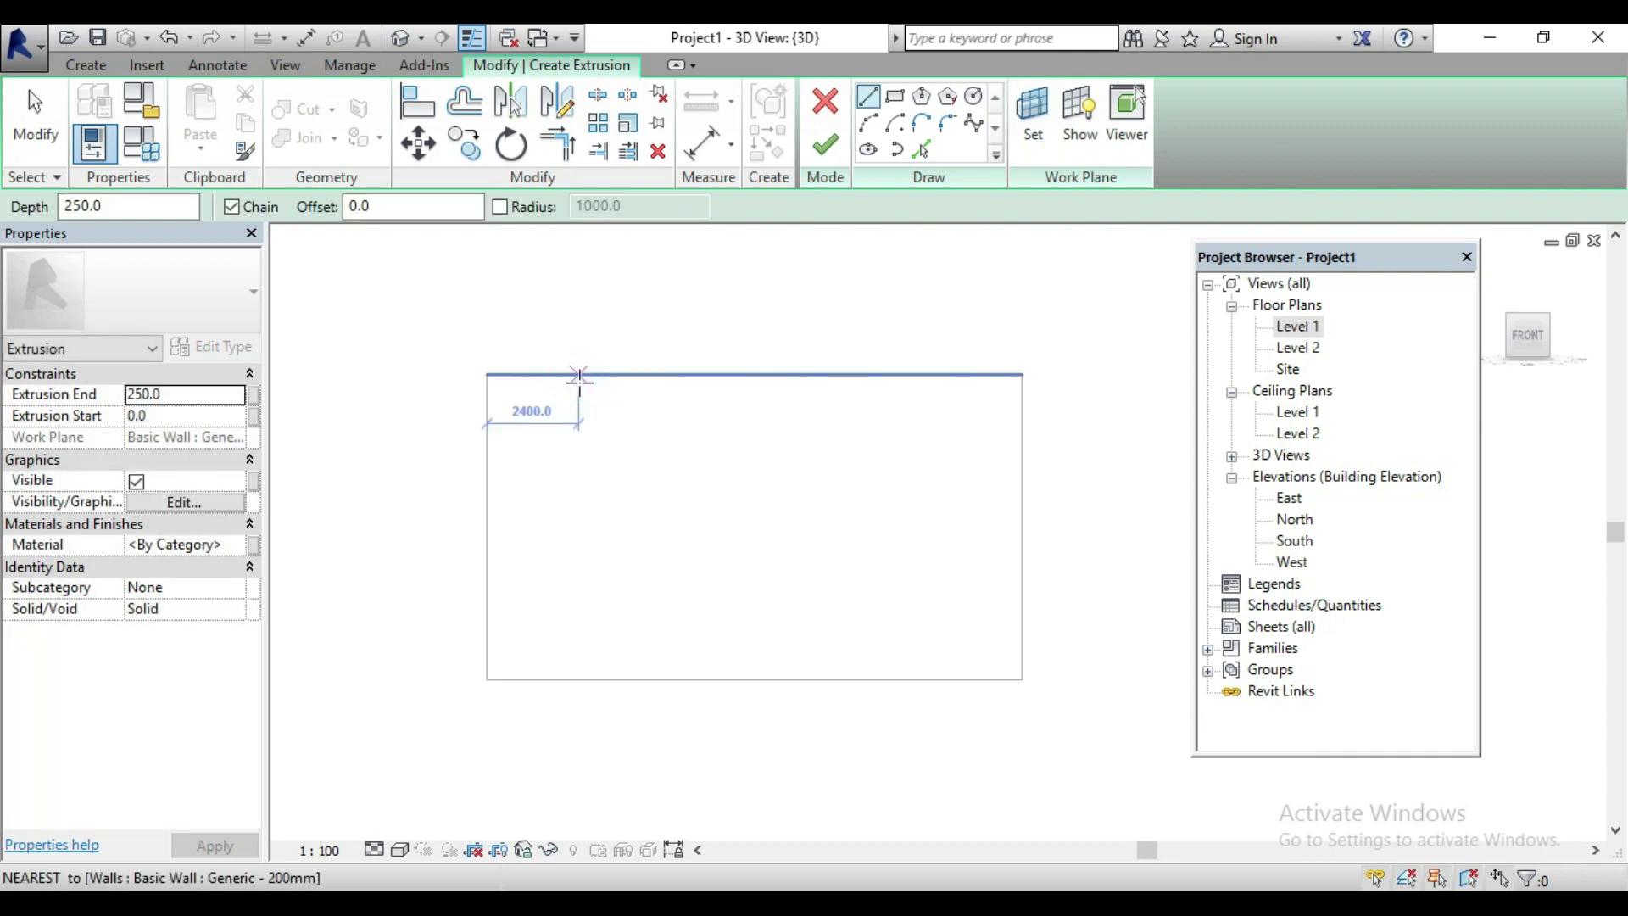
Show the work plane and stretch its top, left, bottom and right edges past the wall.
left_click(1094, 138)
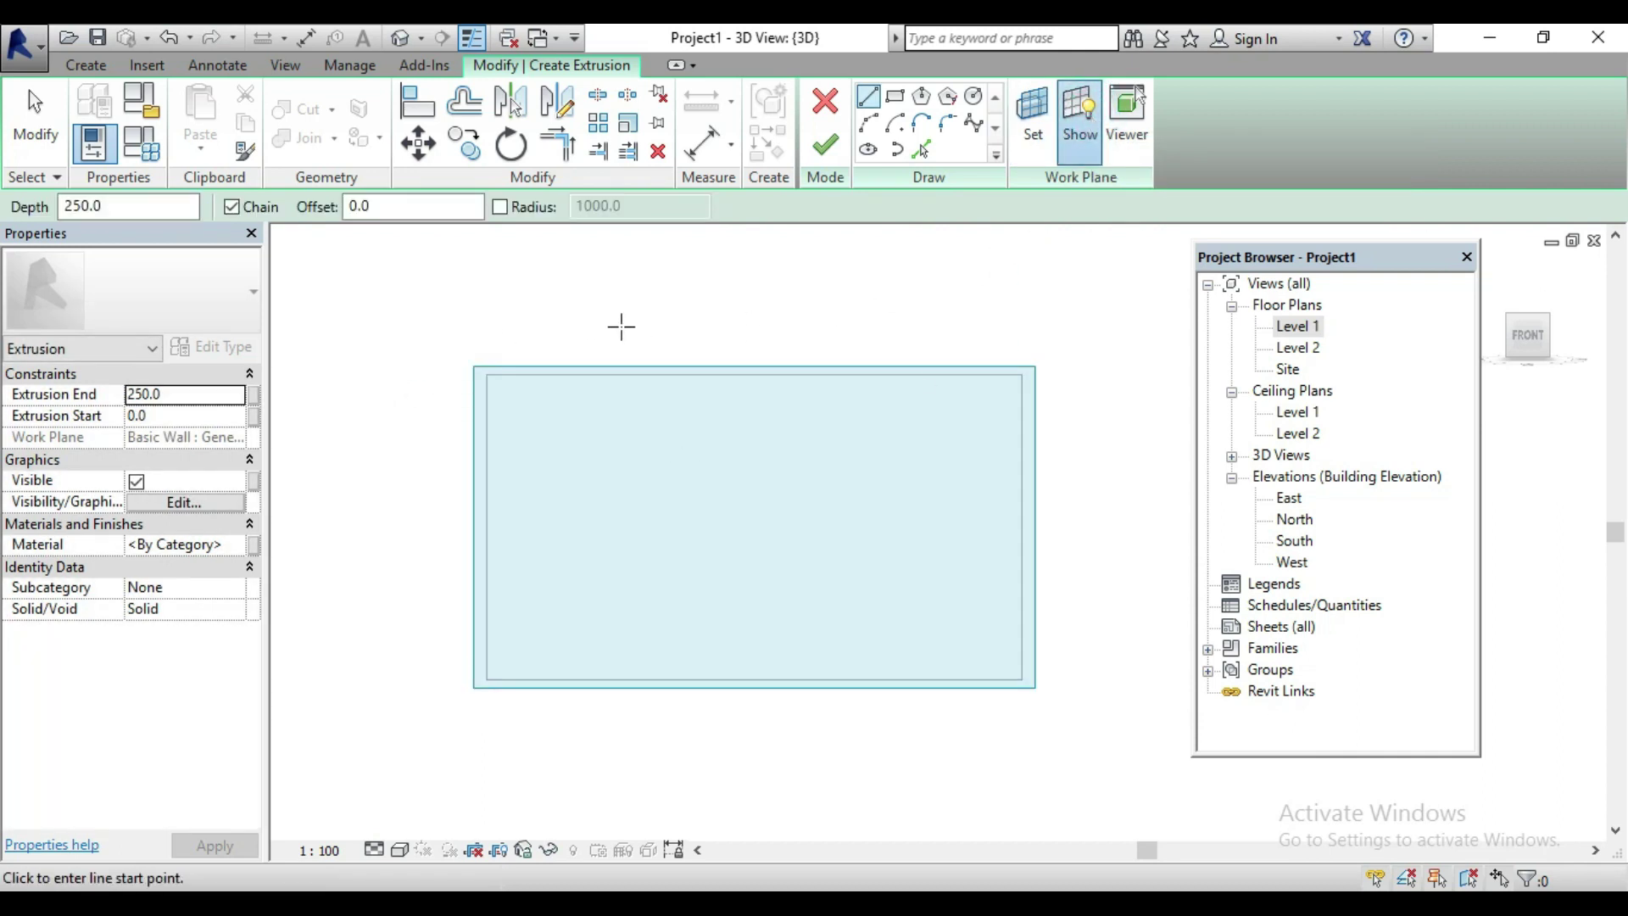
key("Escape")
left_click(672, 367)
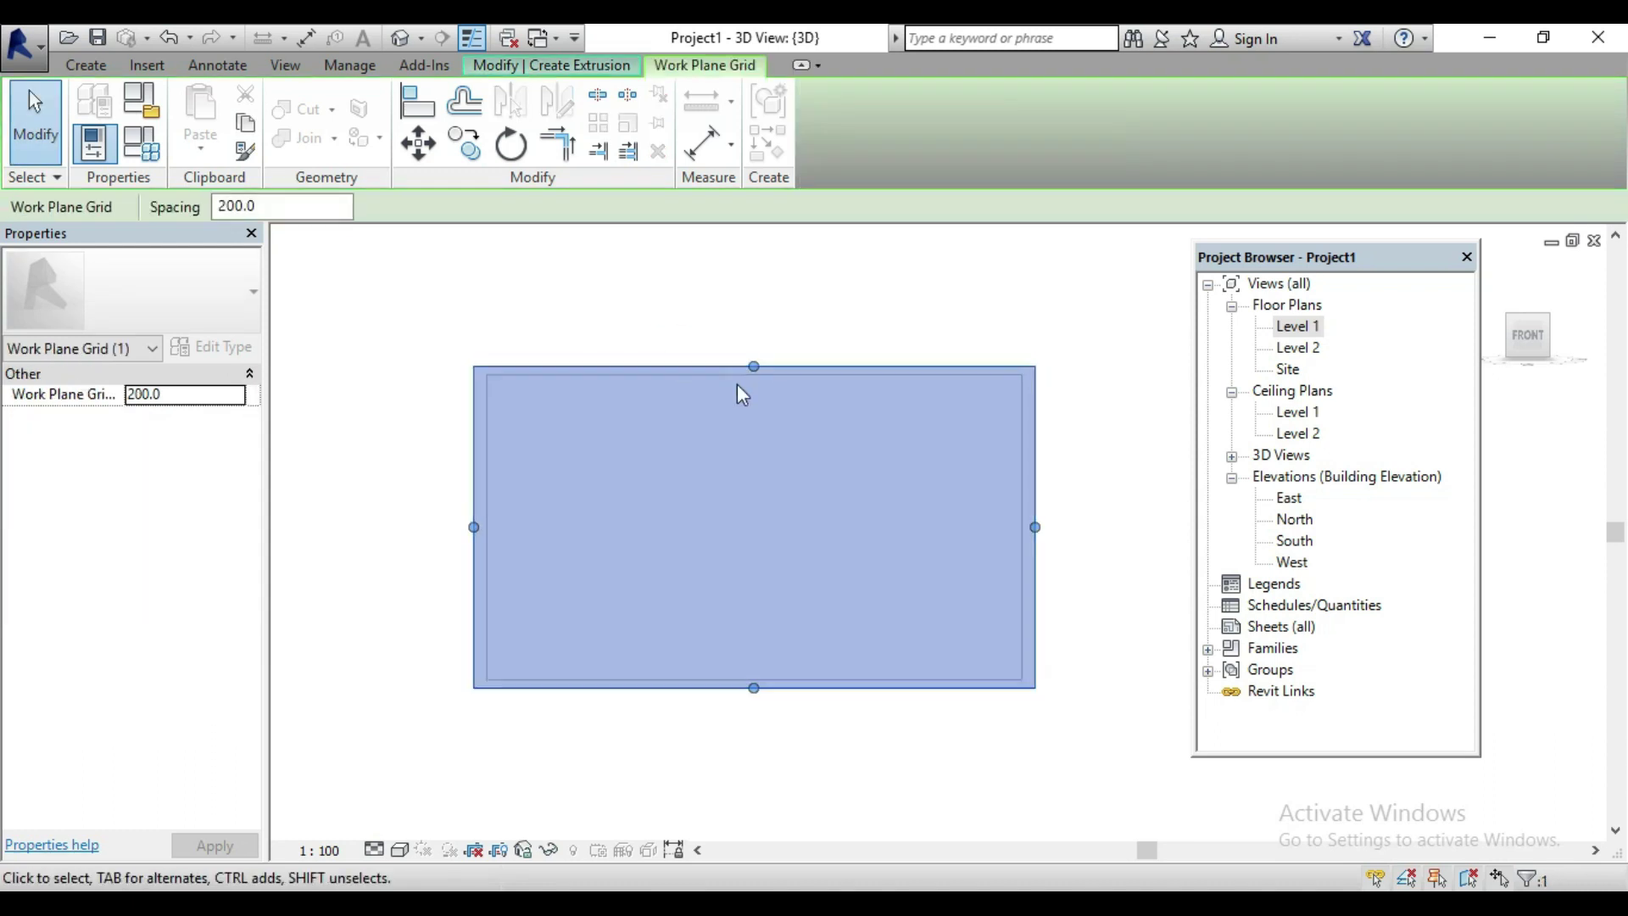
left_click_drag(752, 369, 782, 329)
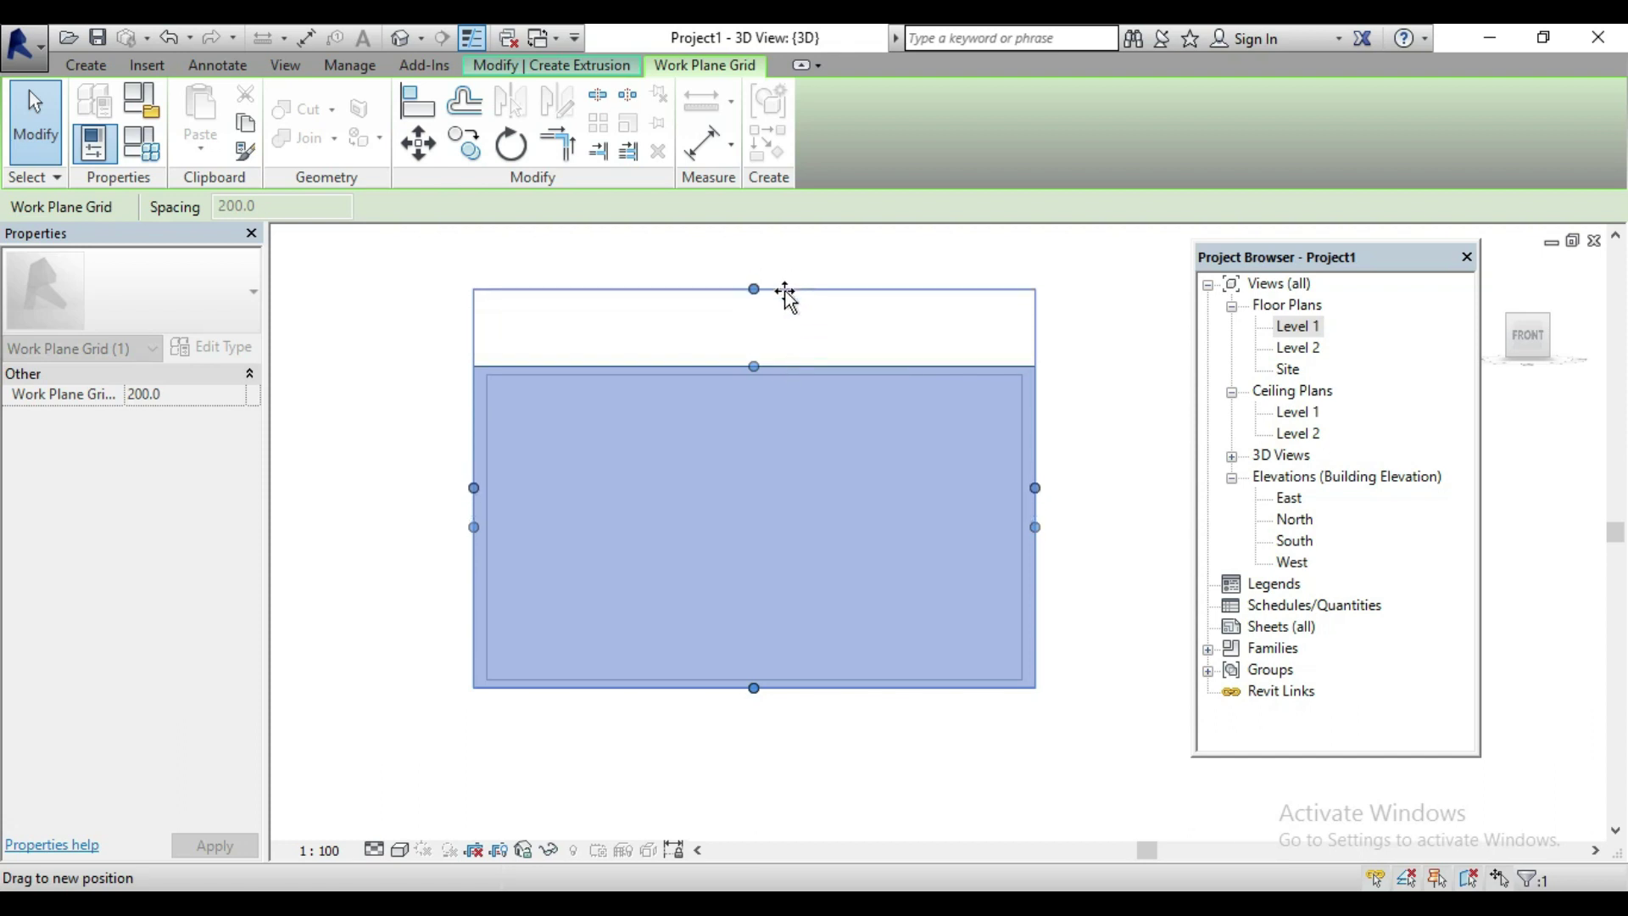
left_click_drag(782, 329, 785, 286)
left_click_drag(468, 486, 407, 486)
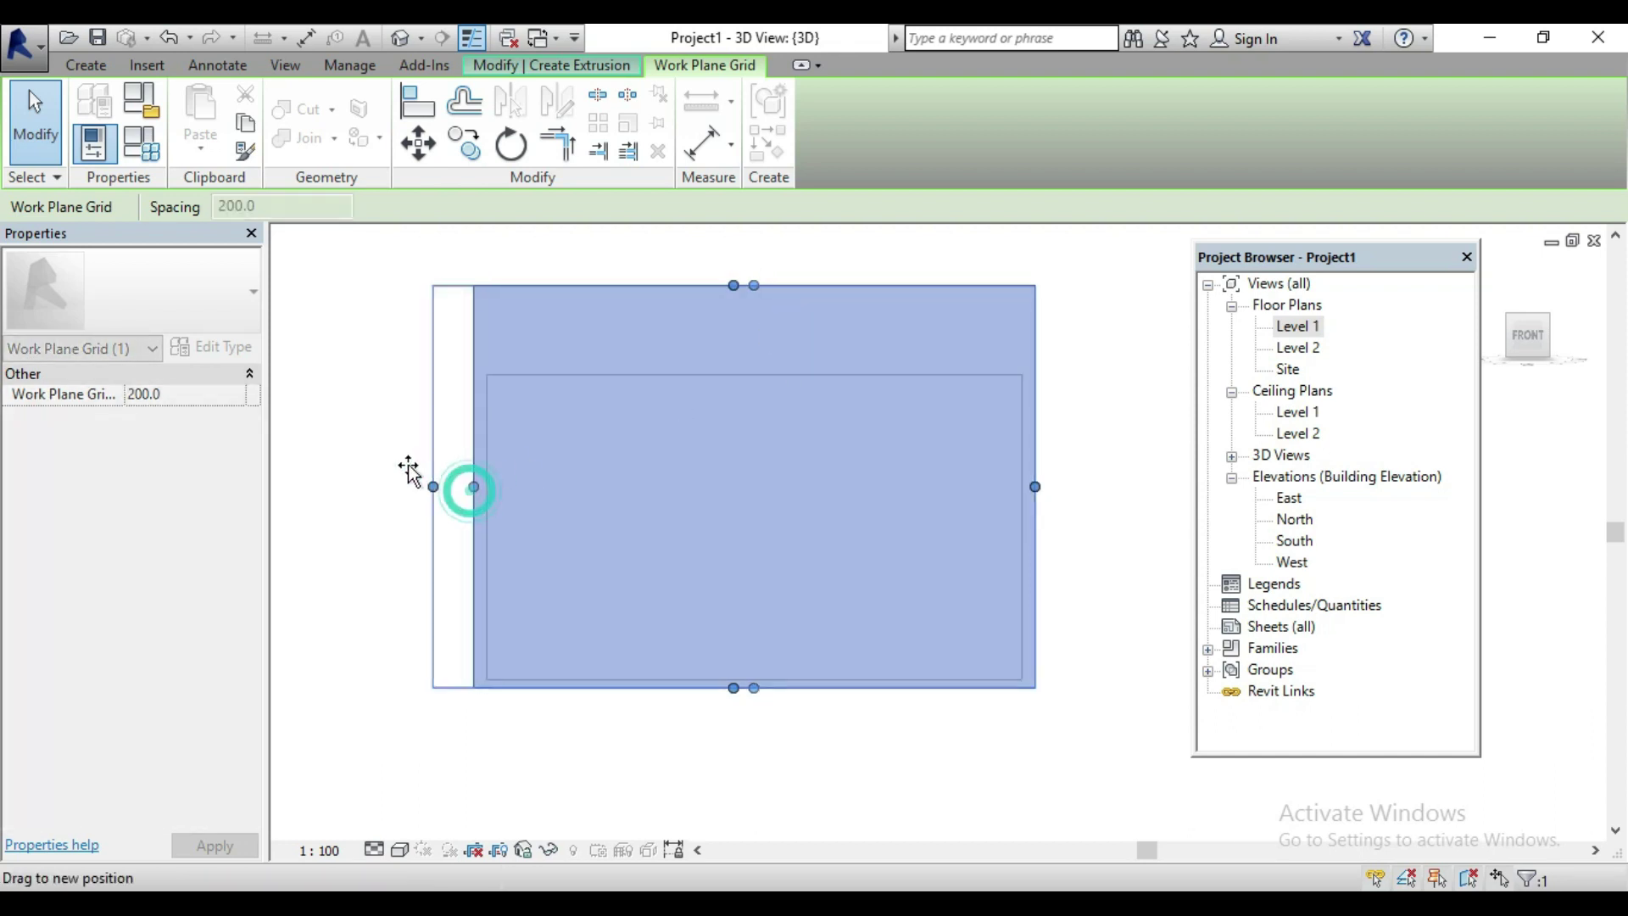
left_click_drag(723, 689, 722, 737)
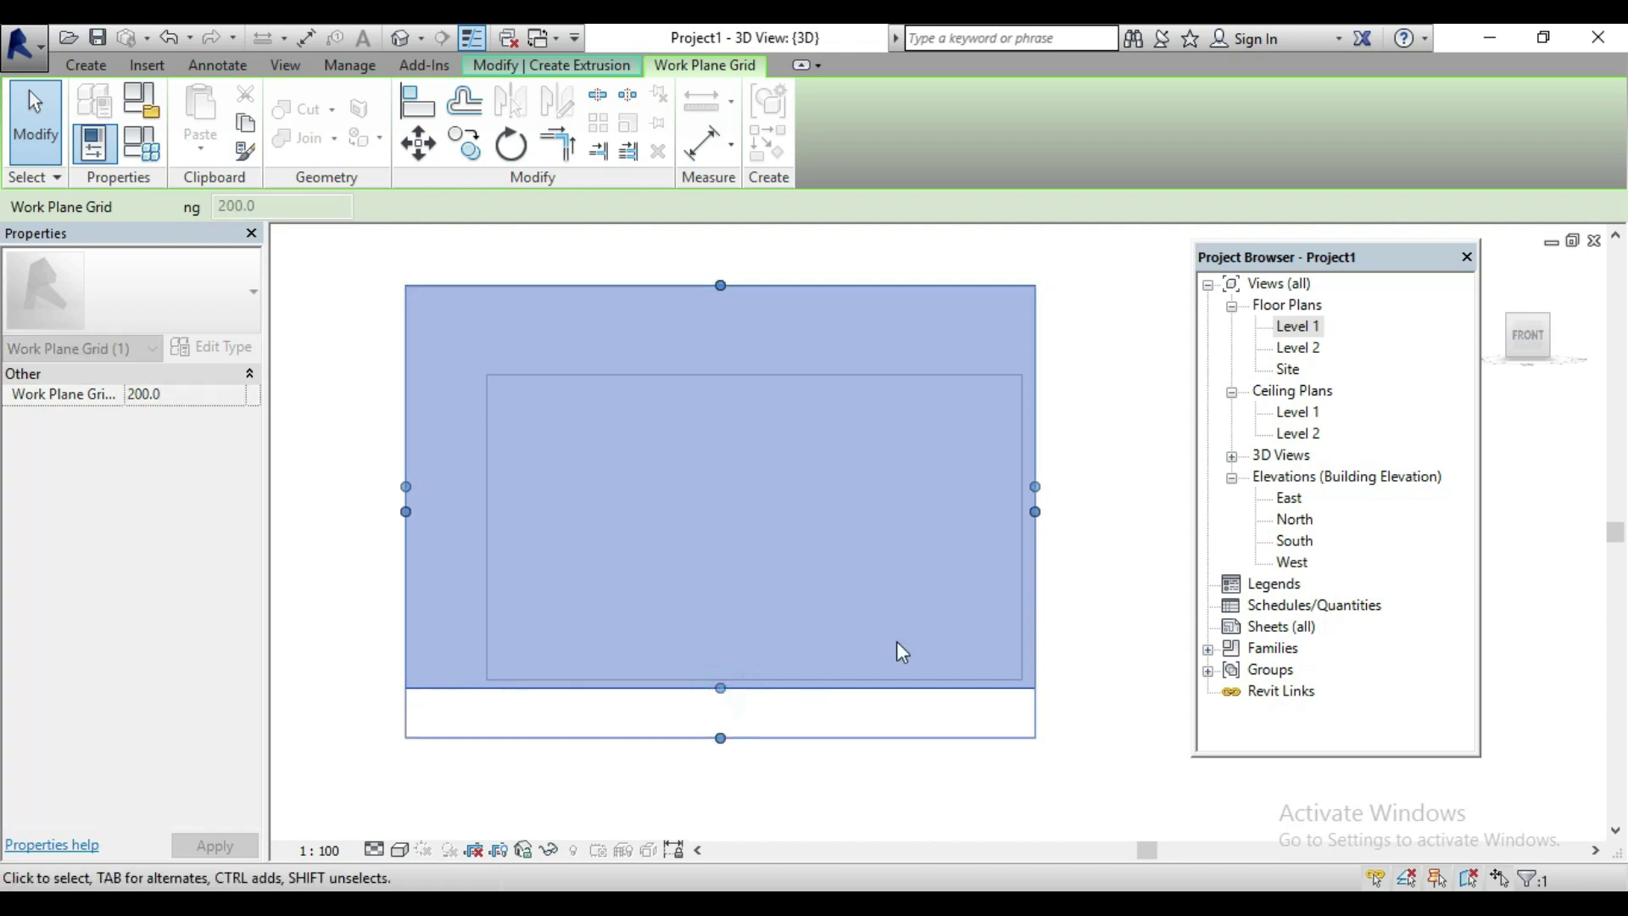
left_click_drag(1035, 511, 1085, 511)
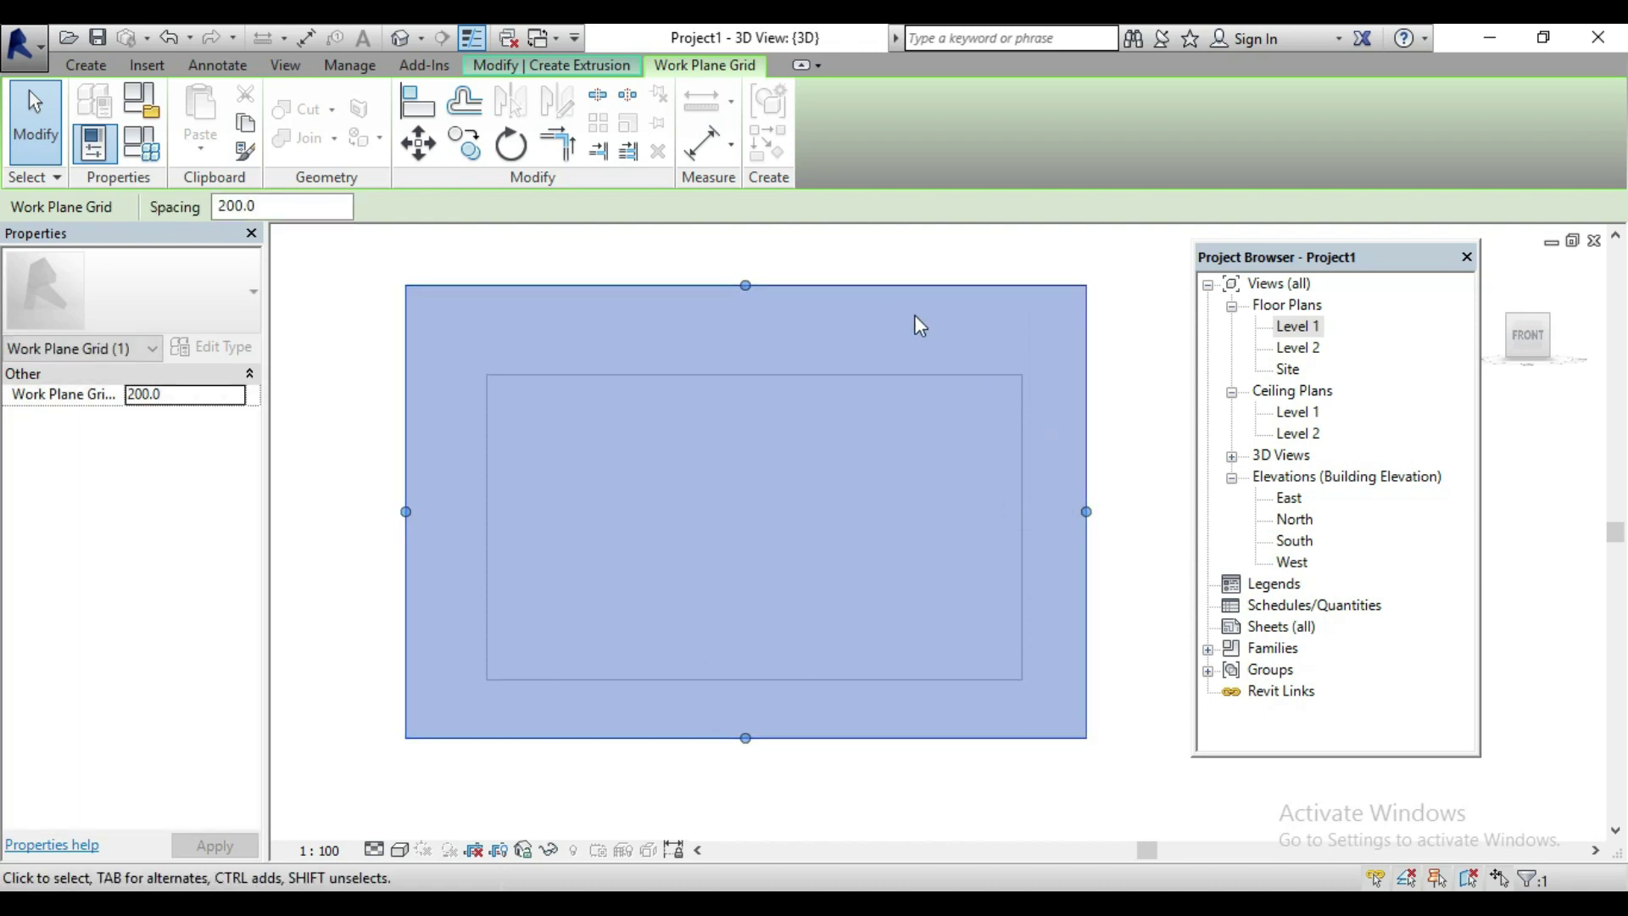
left_click(938, 277)
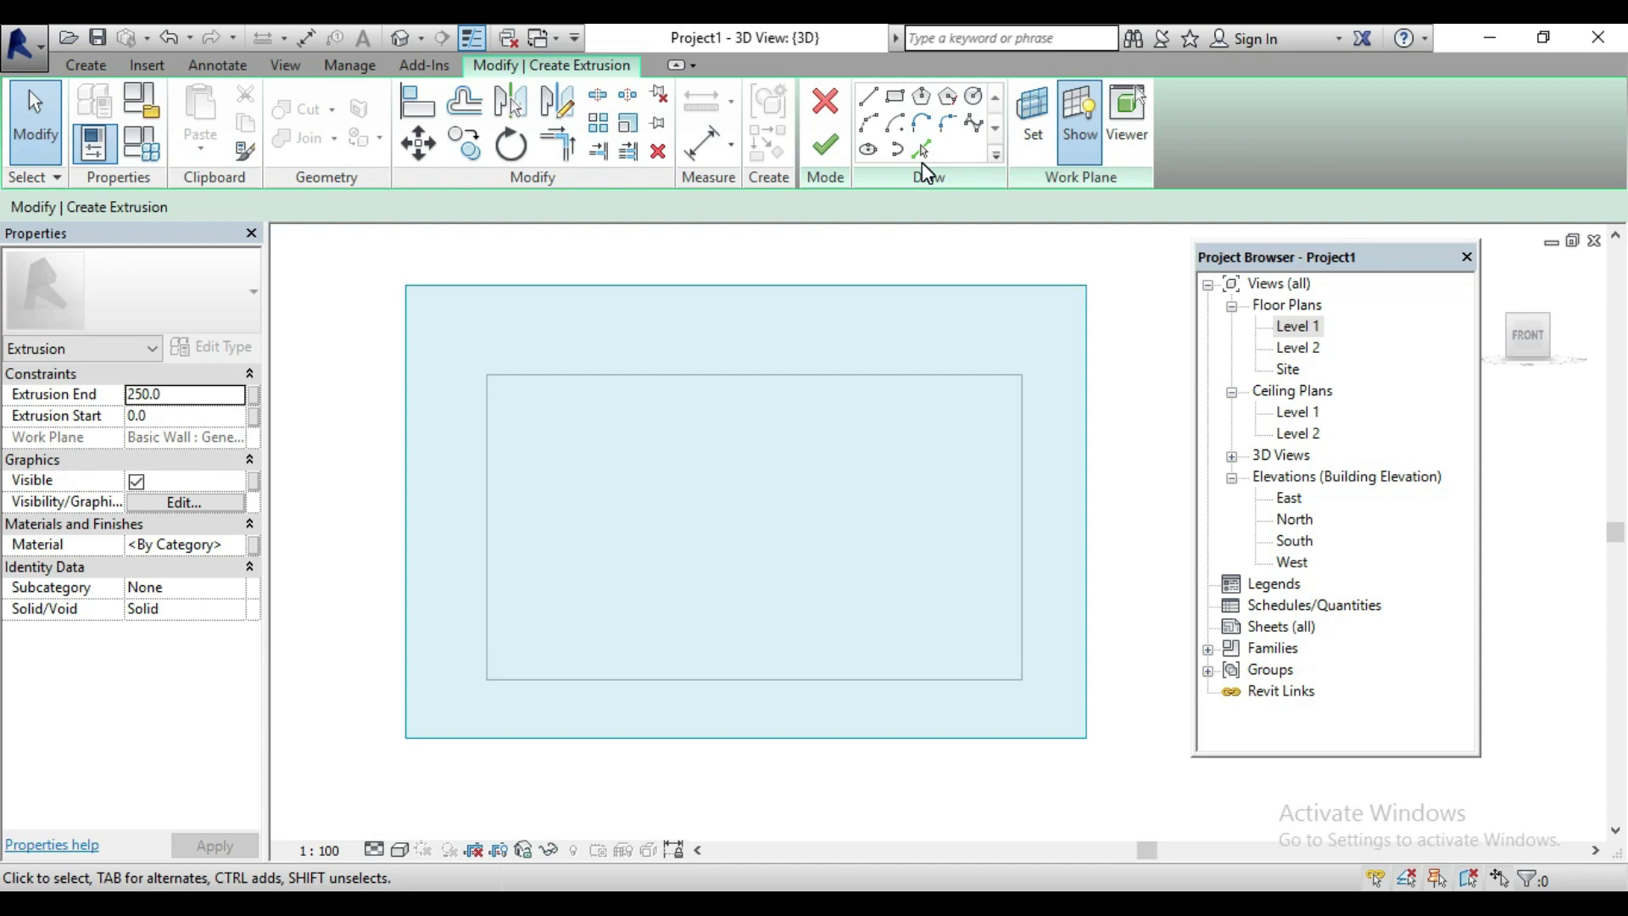
Sketch the extrusion by picking the wall's top, left, bottom and right edges.
left_click(921, 151)
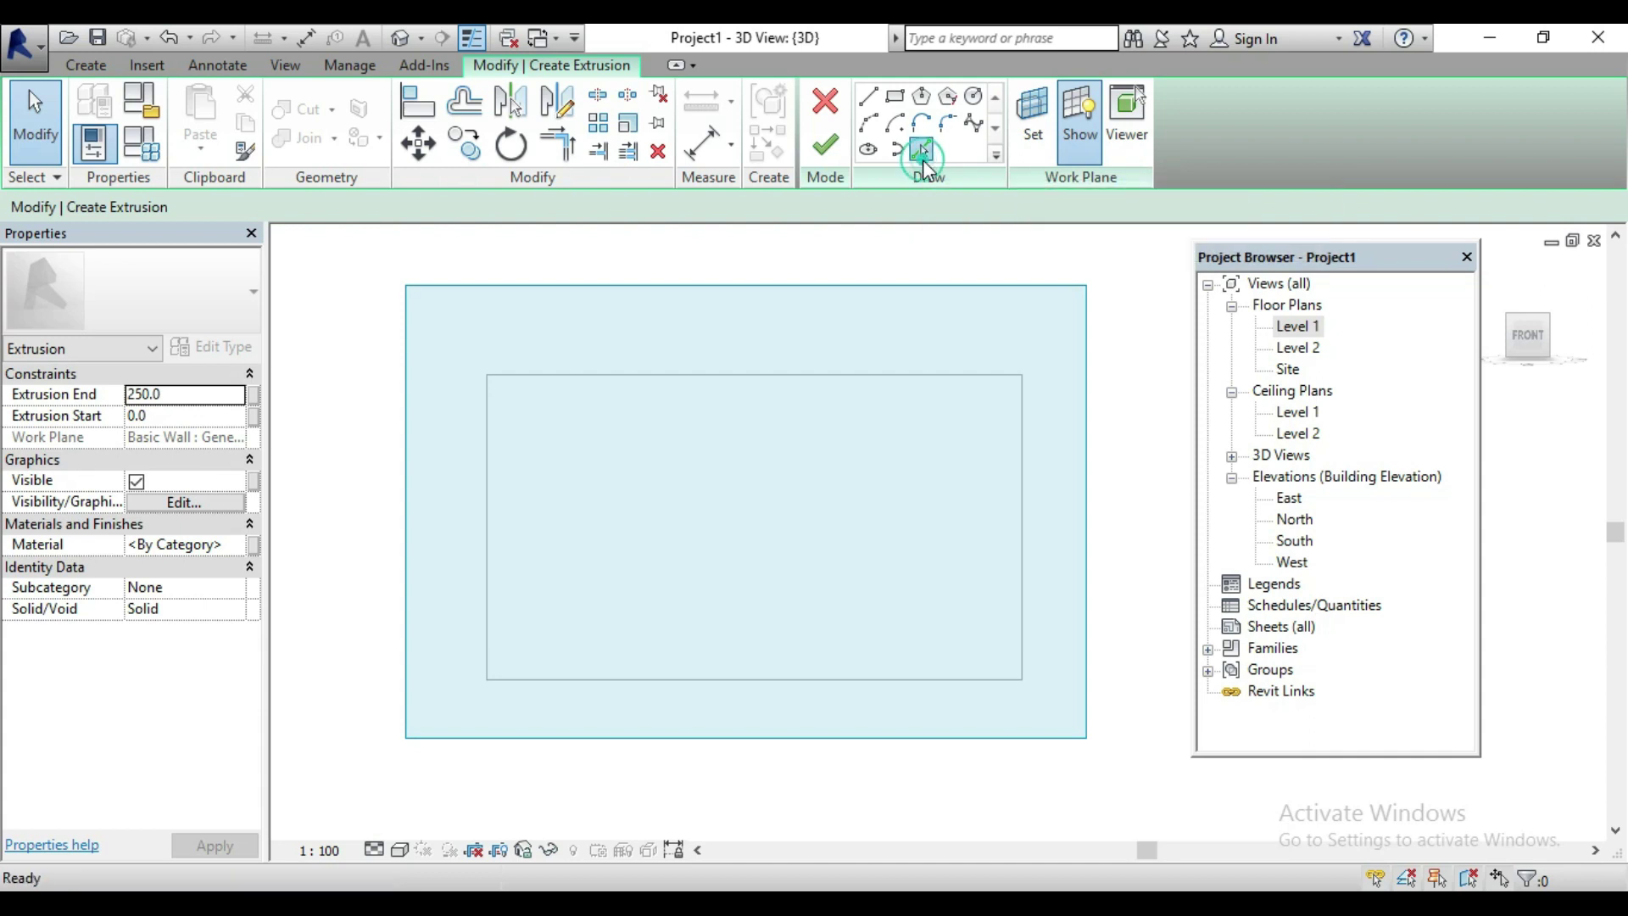
left_click(882, 374)
left_click(489, 419)
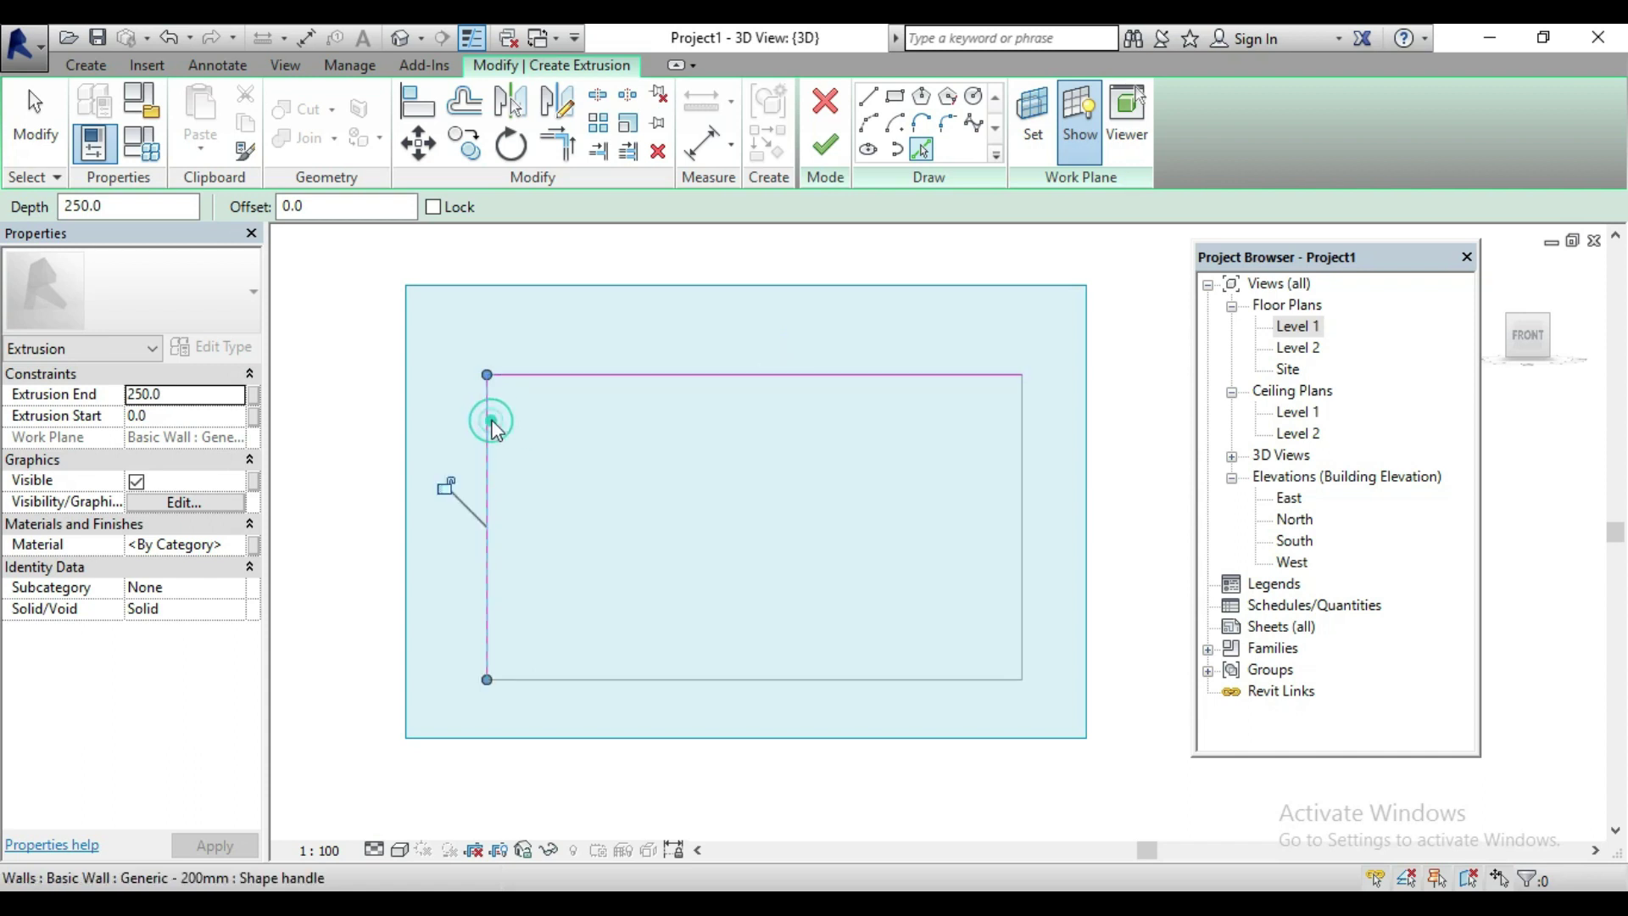
left_click(574, 679)
left_click(1027, 459)
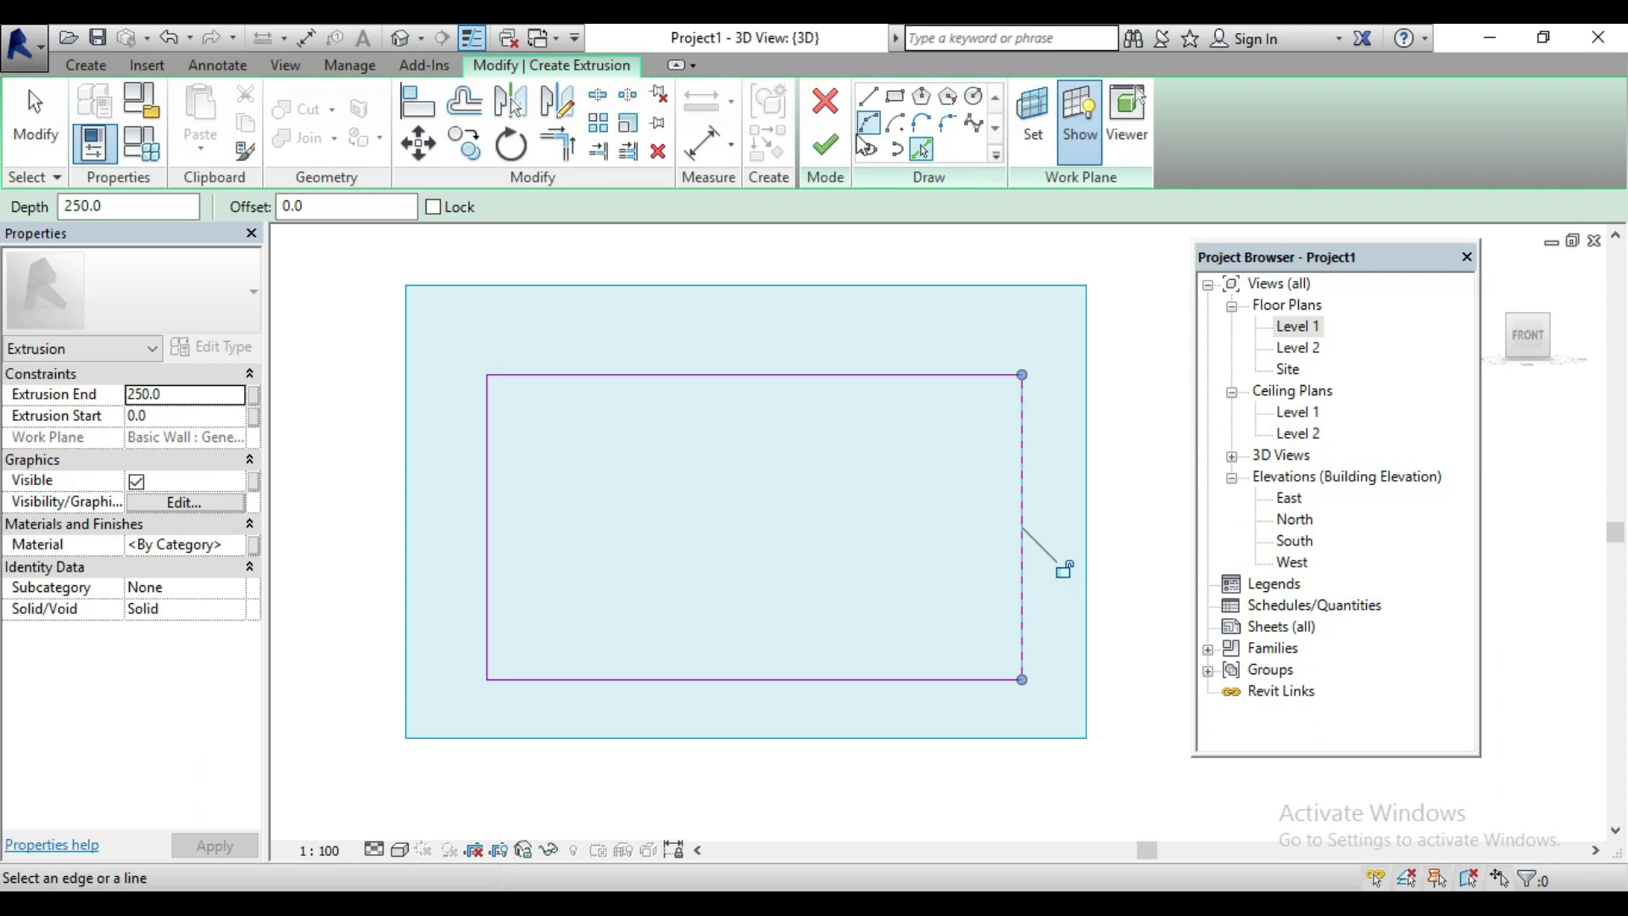
Finish the extrusion sketch and the in-place model, returning to the project.
left_click(827, 140)
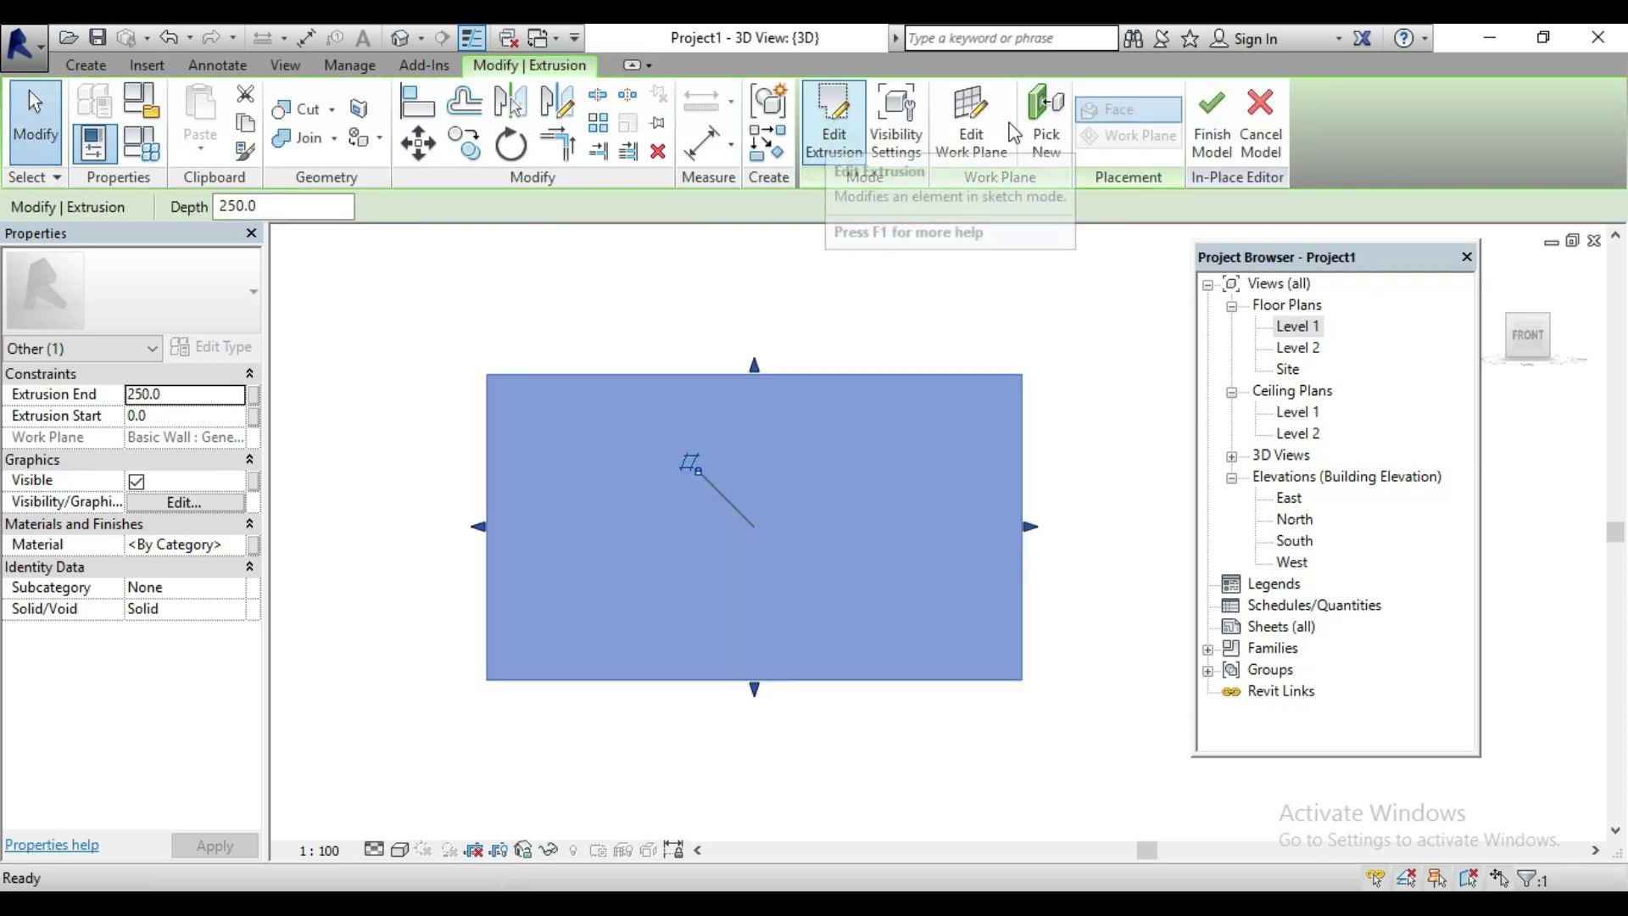
left_click(1209, 146)
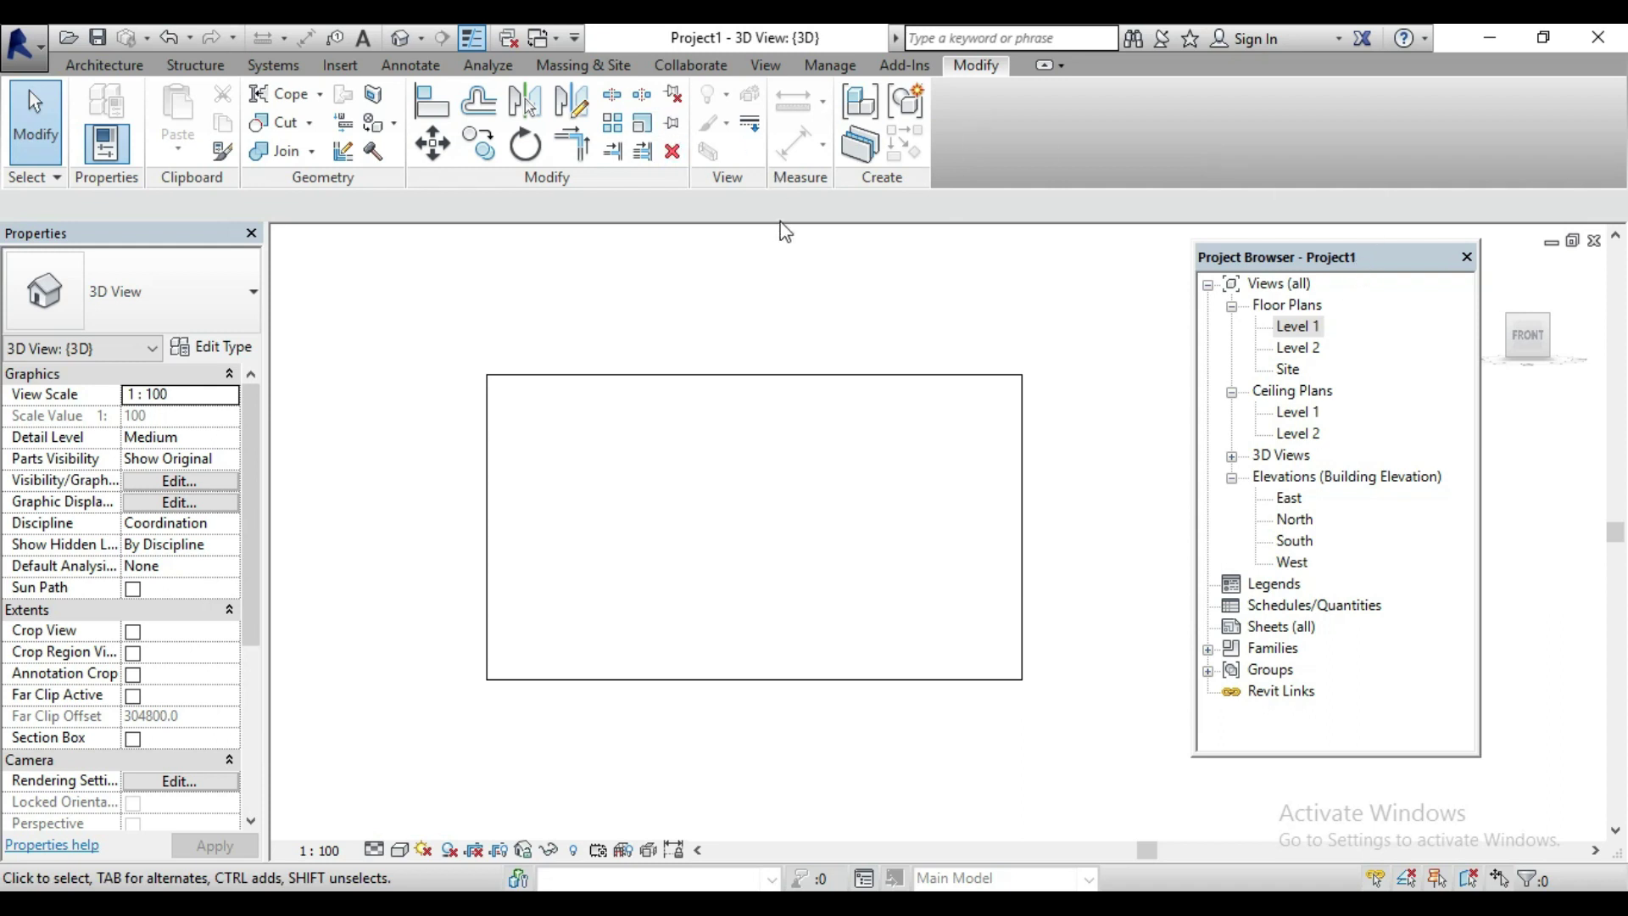
left_click(837, 68)
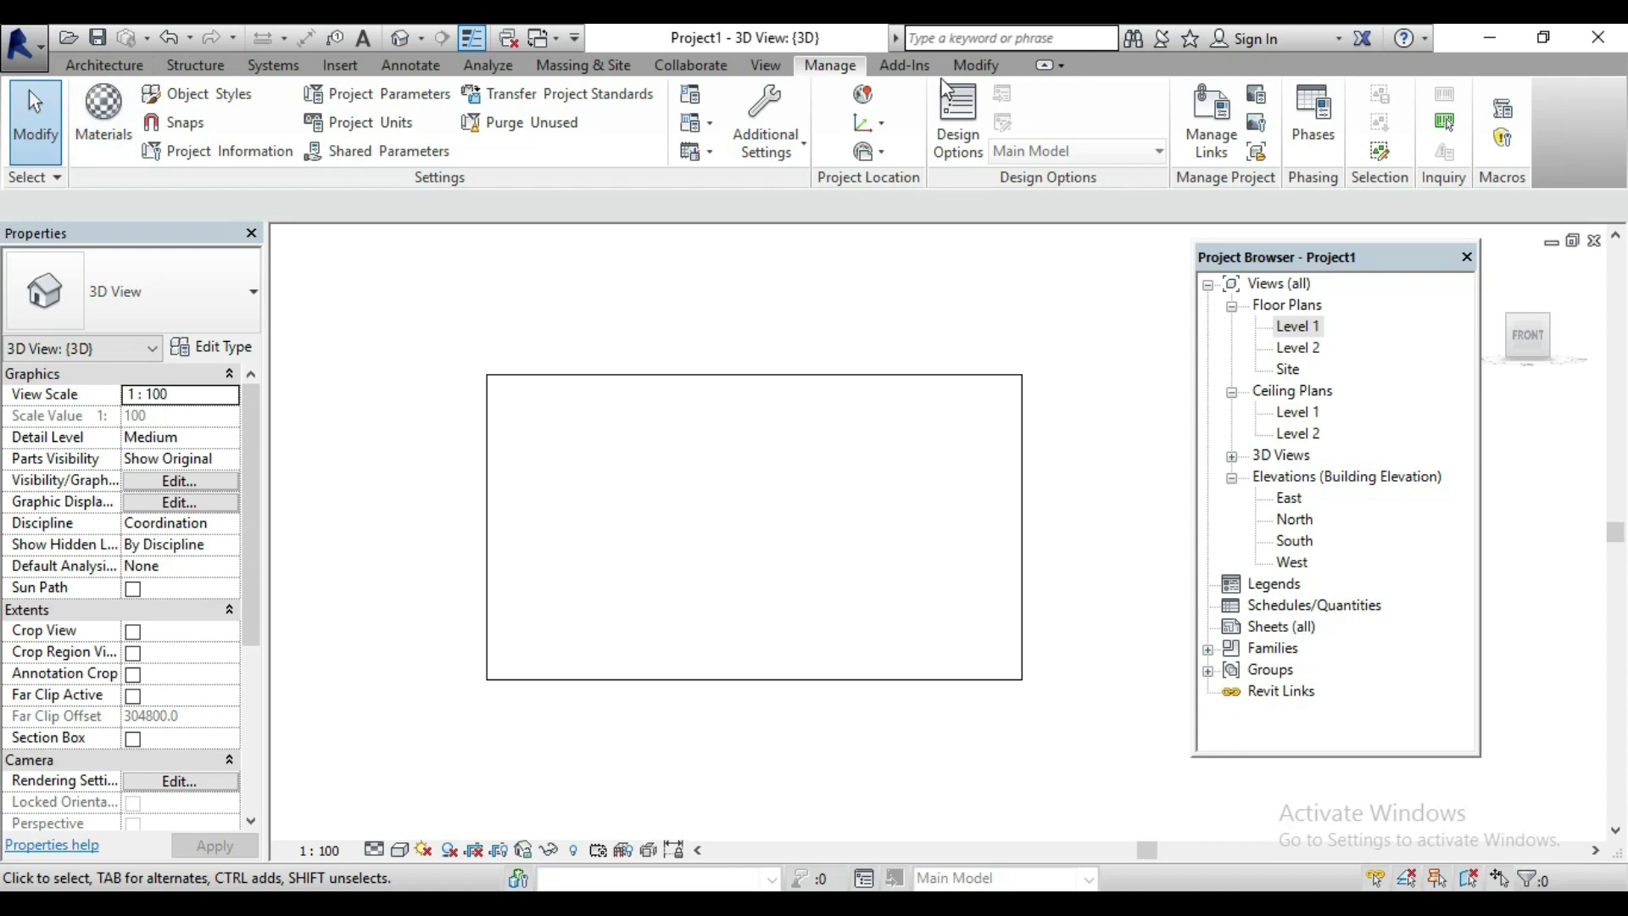
In the Material Browser, create a new default material and rename it 'wallwhite'.
left_click(93, 140)
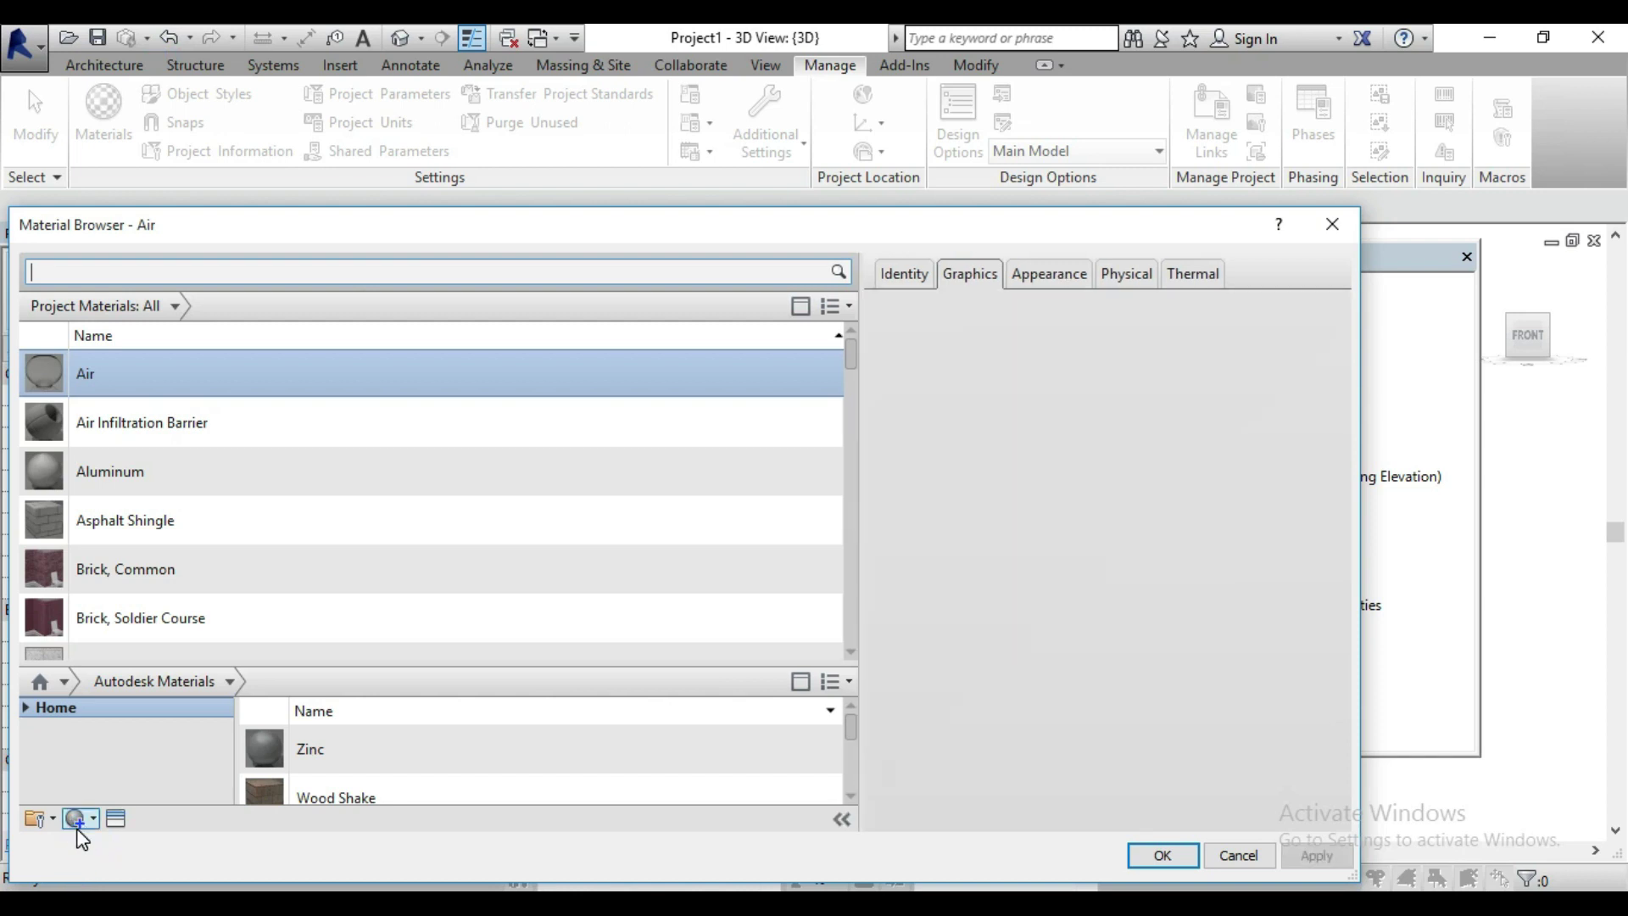
left_click(78, 820)
left_click(100, 846)
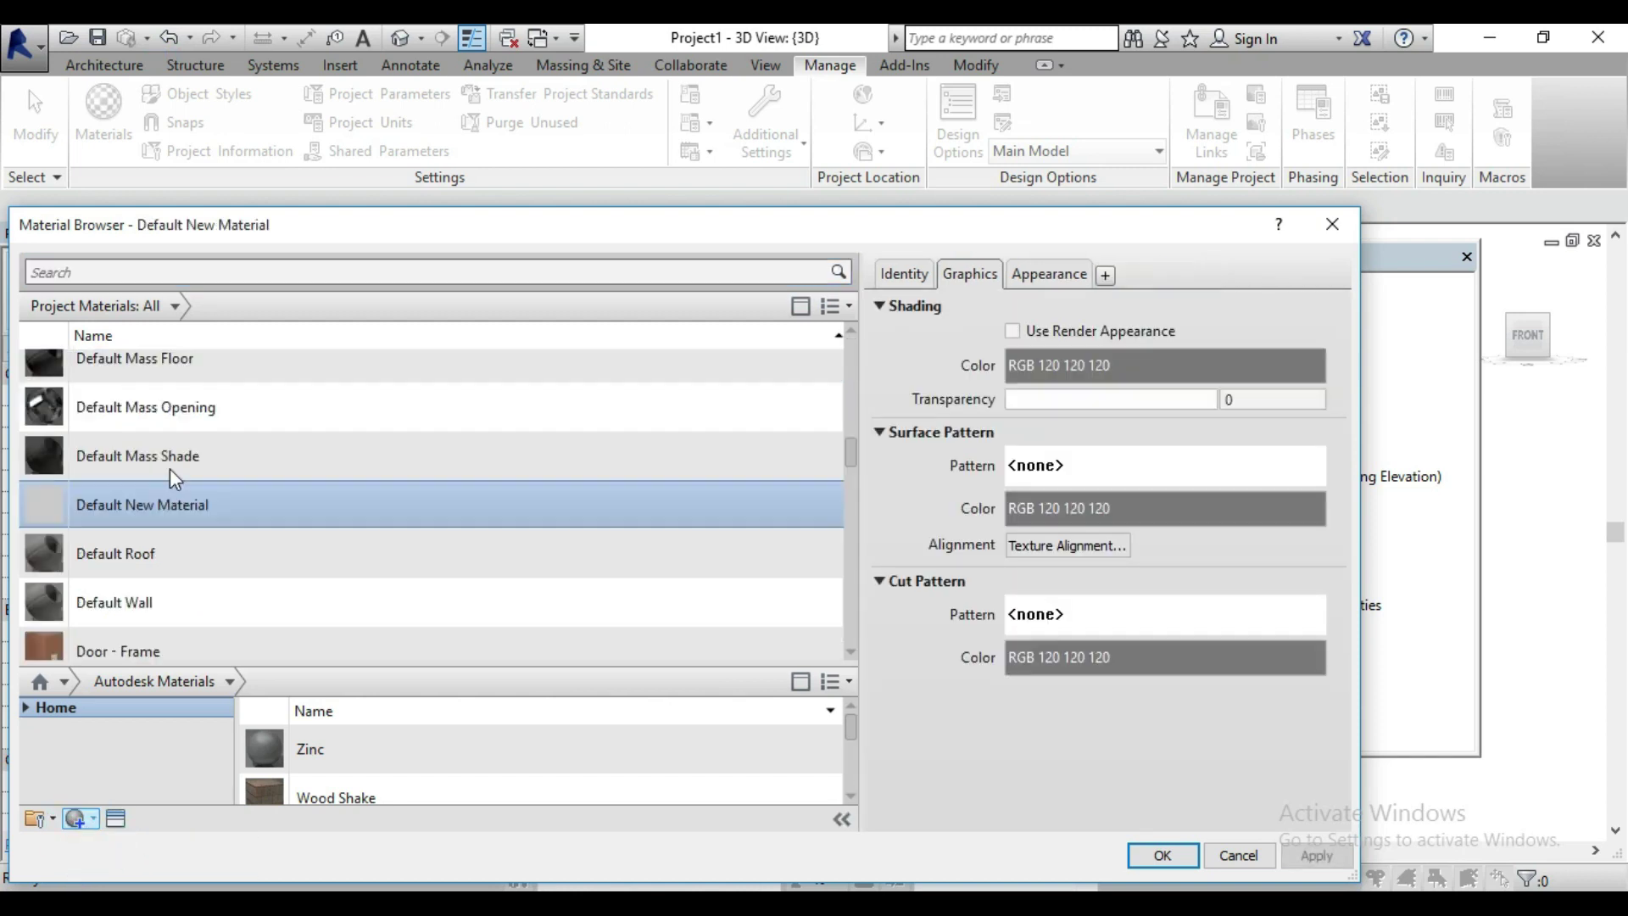
right_click(229, 505)
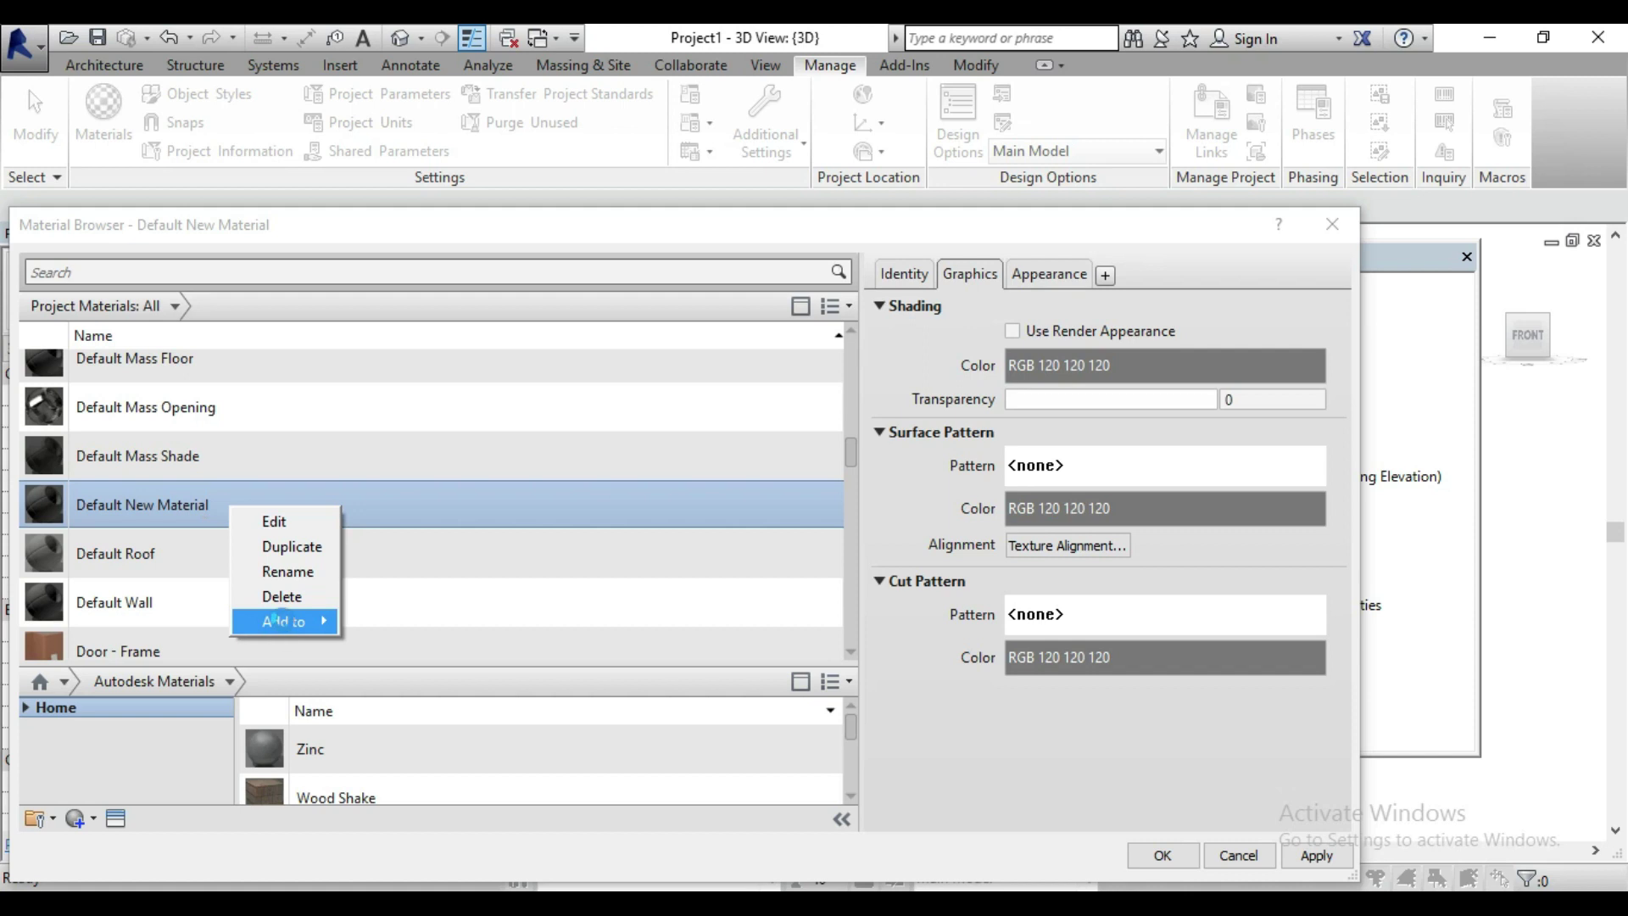
left_click(298, 580)
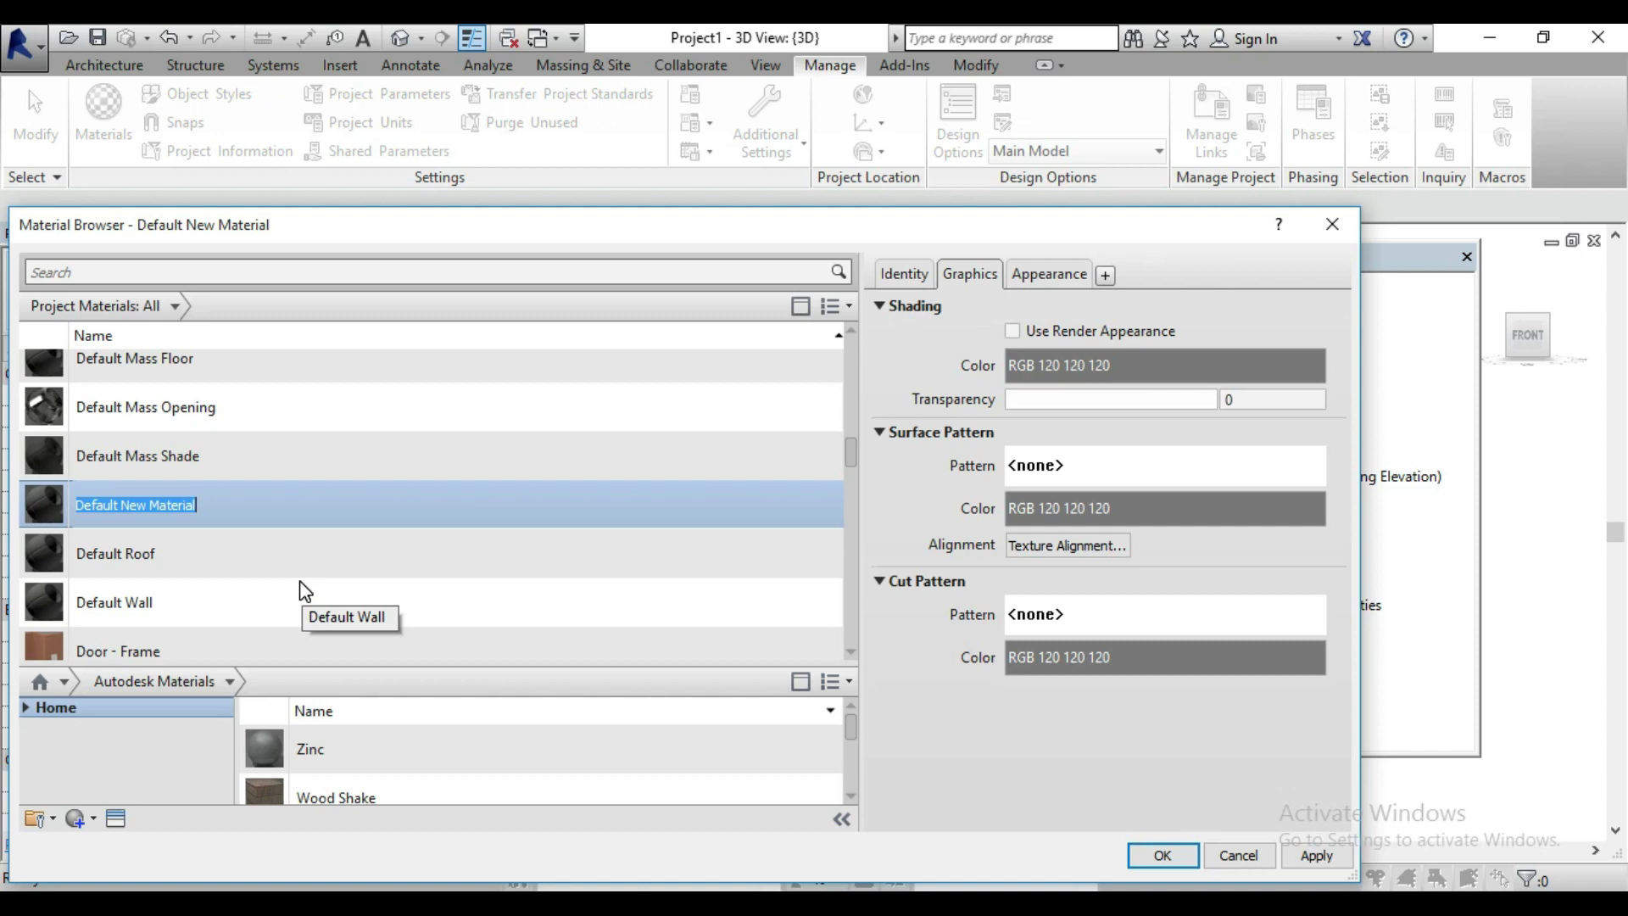
type("wall")
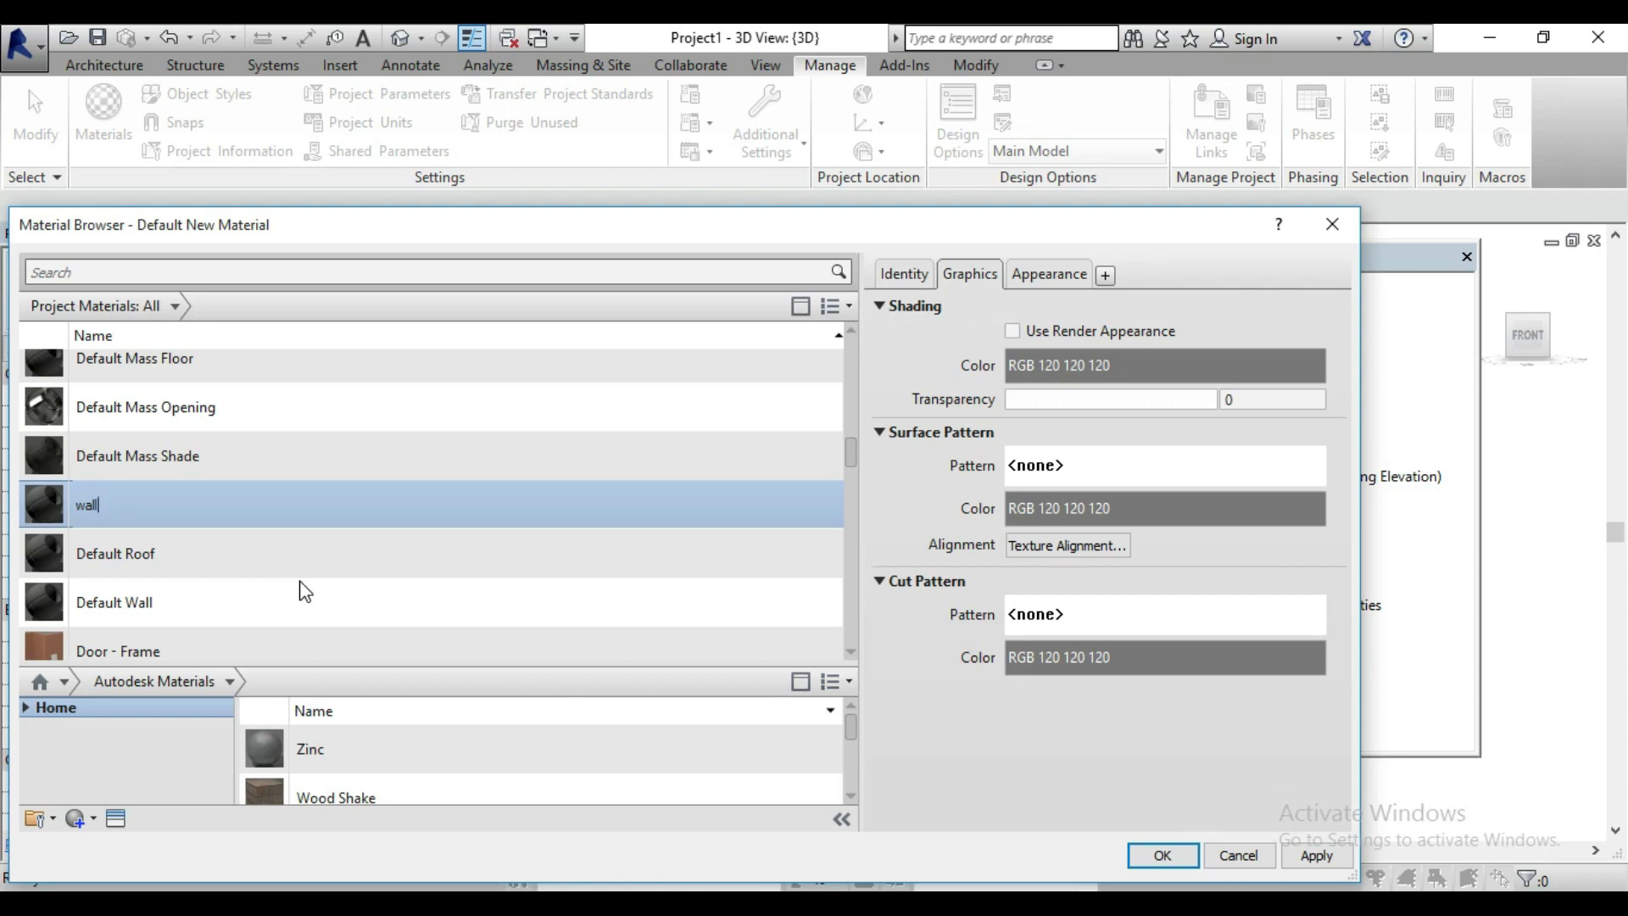
type("white")
key("Return")
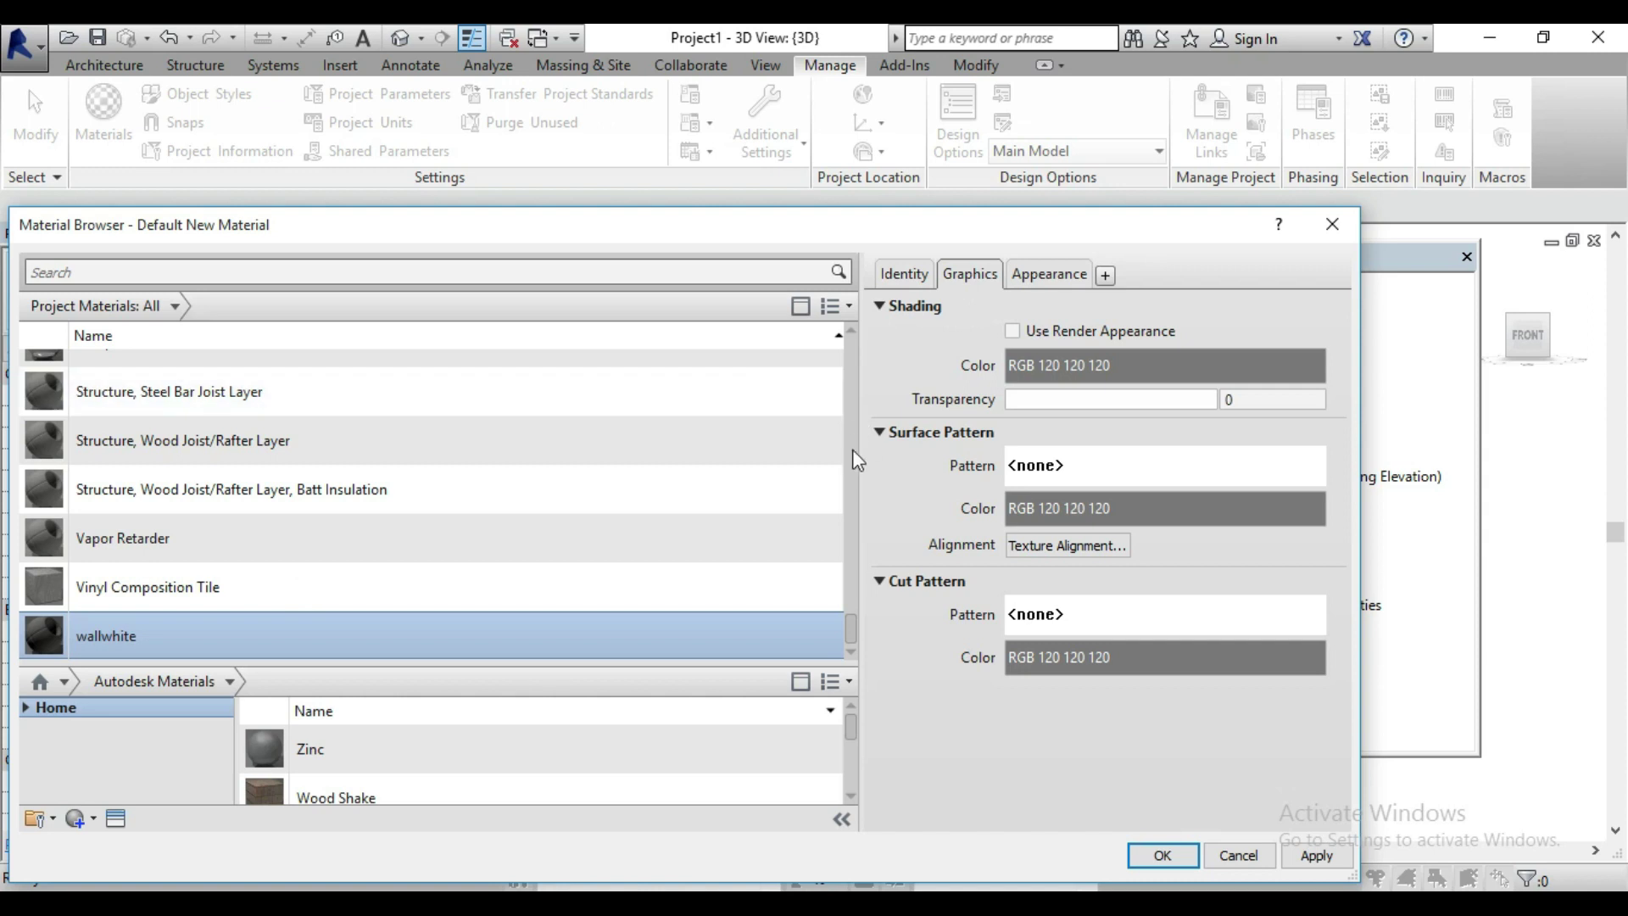
Replace wallwhite's appearance asset with Cool White (Glossy) from the Wall Paint library.
left_click(1050, 276)
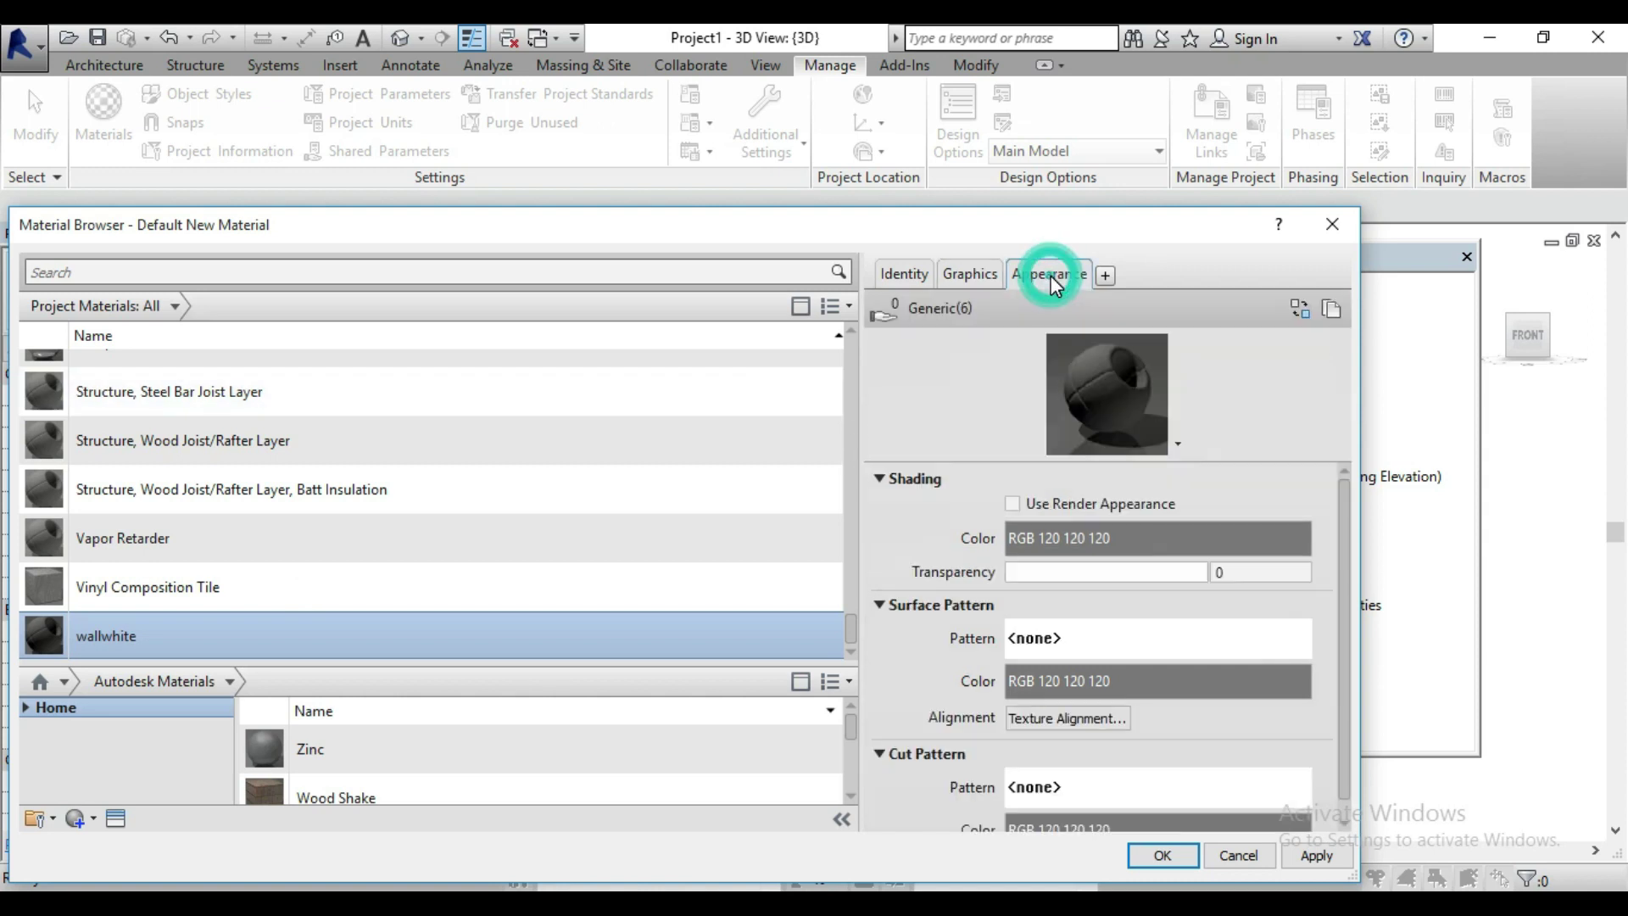
left_click(1295, 311)
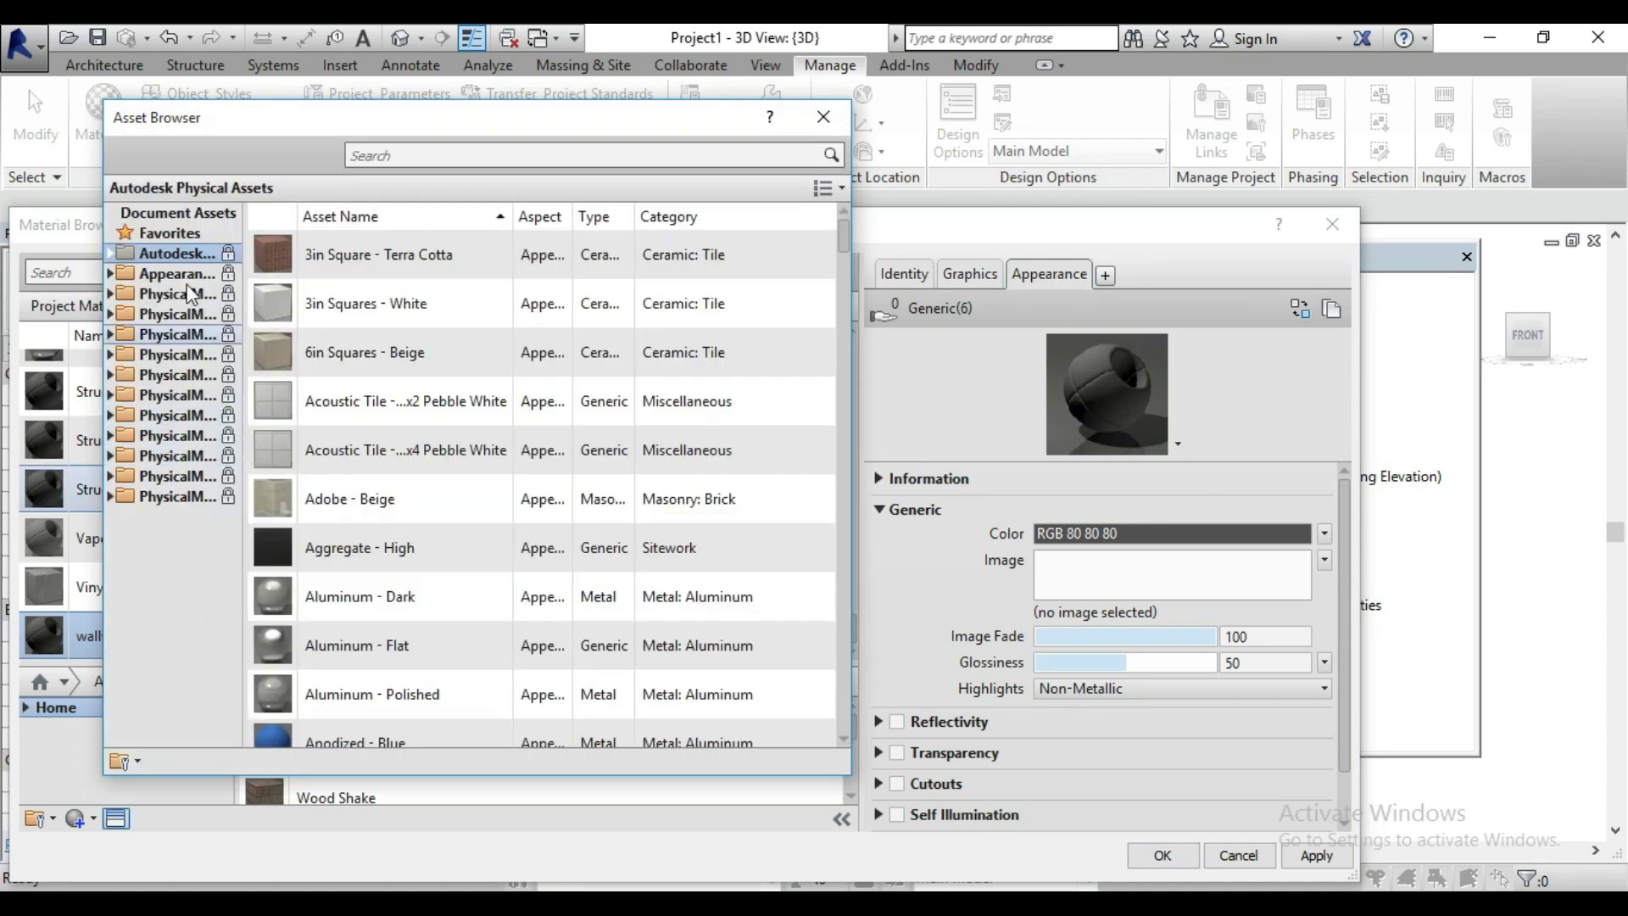
double_click(186, 254)
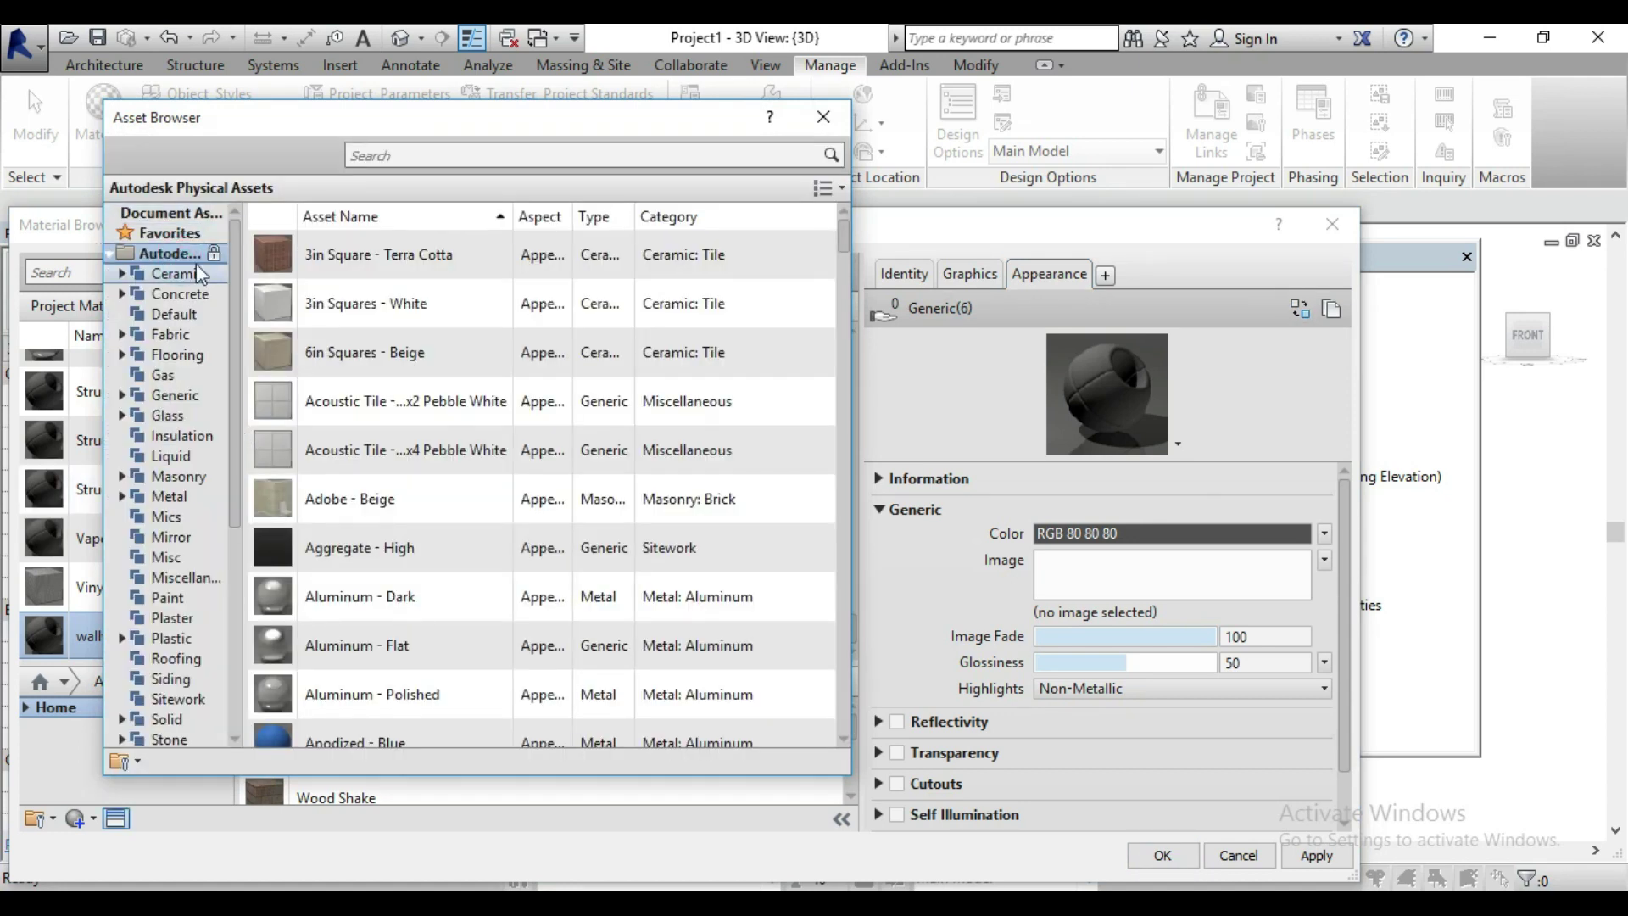
double_click(185, 247)
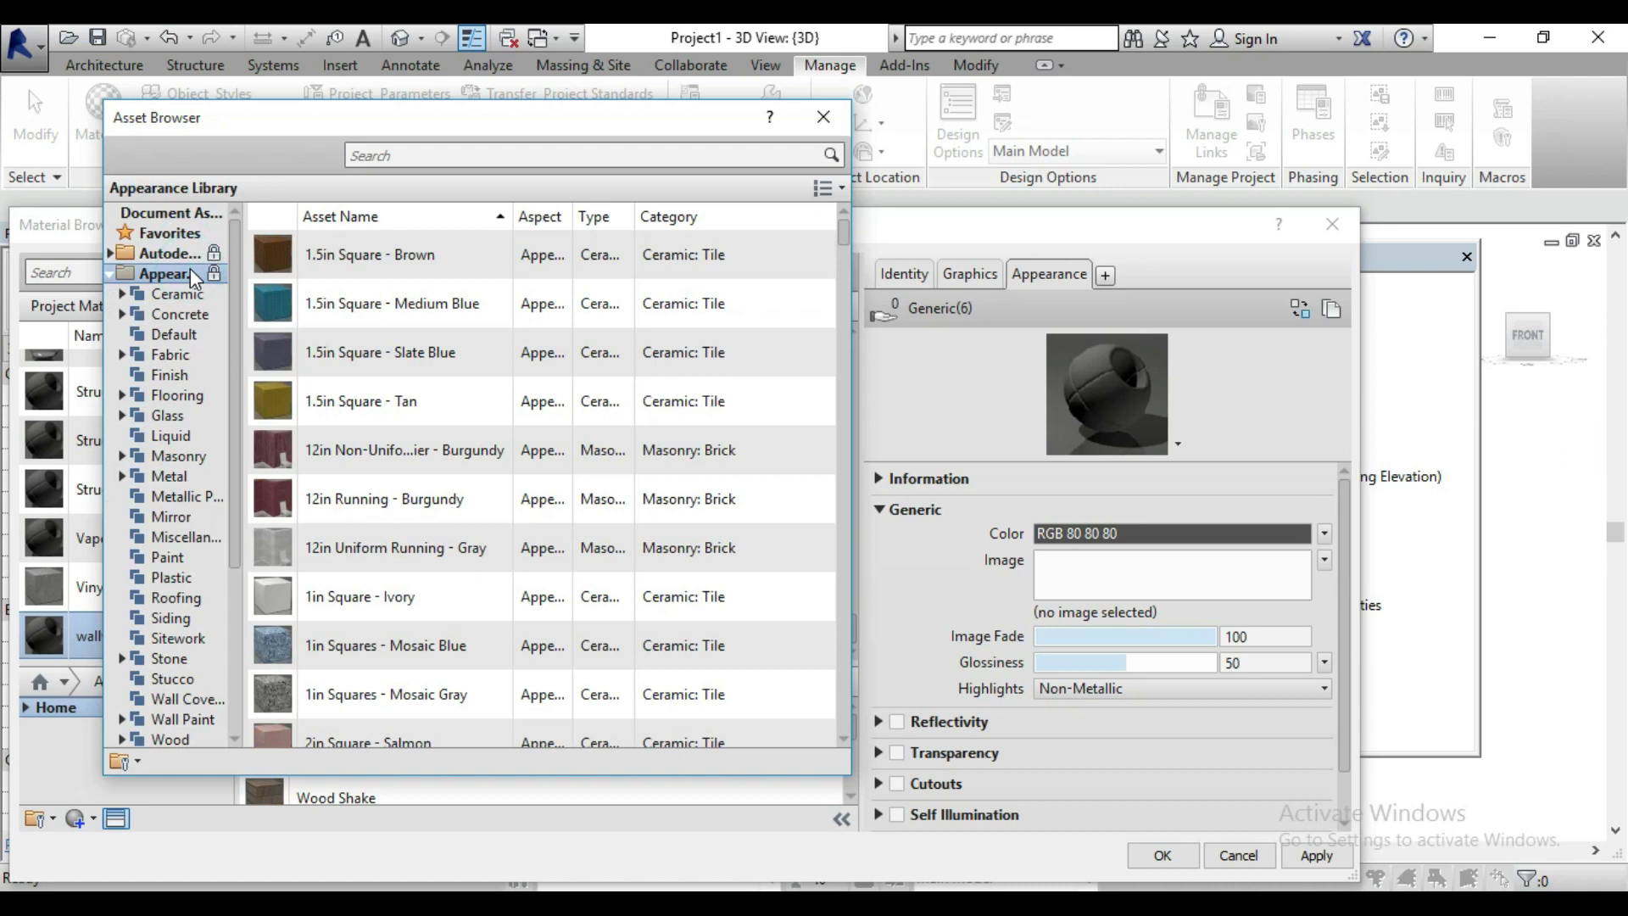
left_click(188, 721)
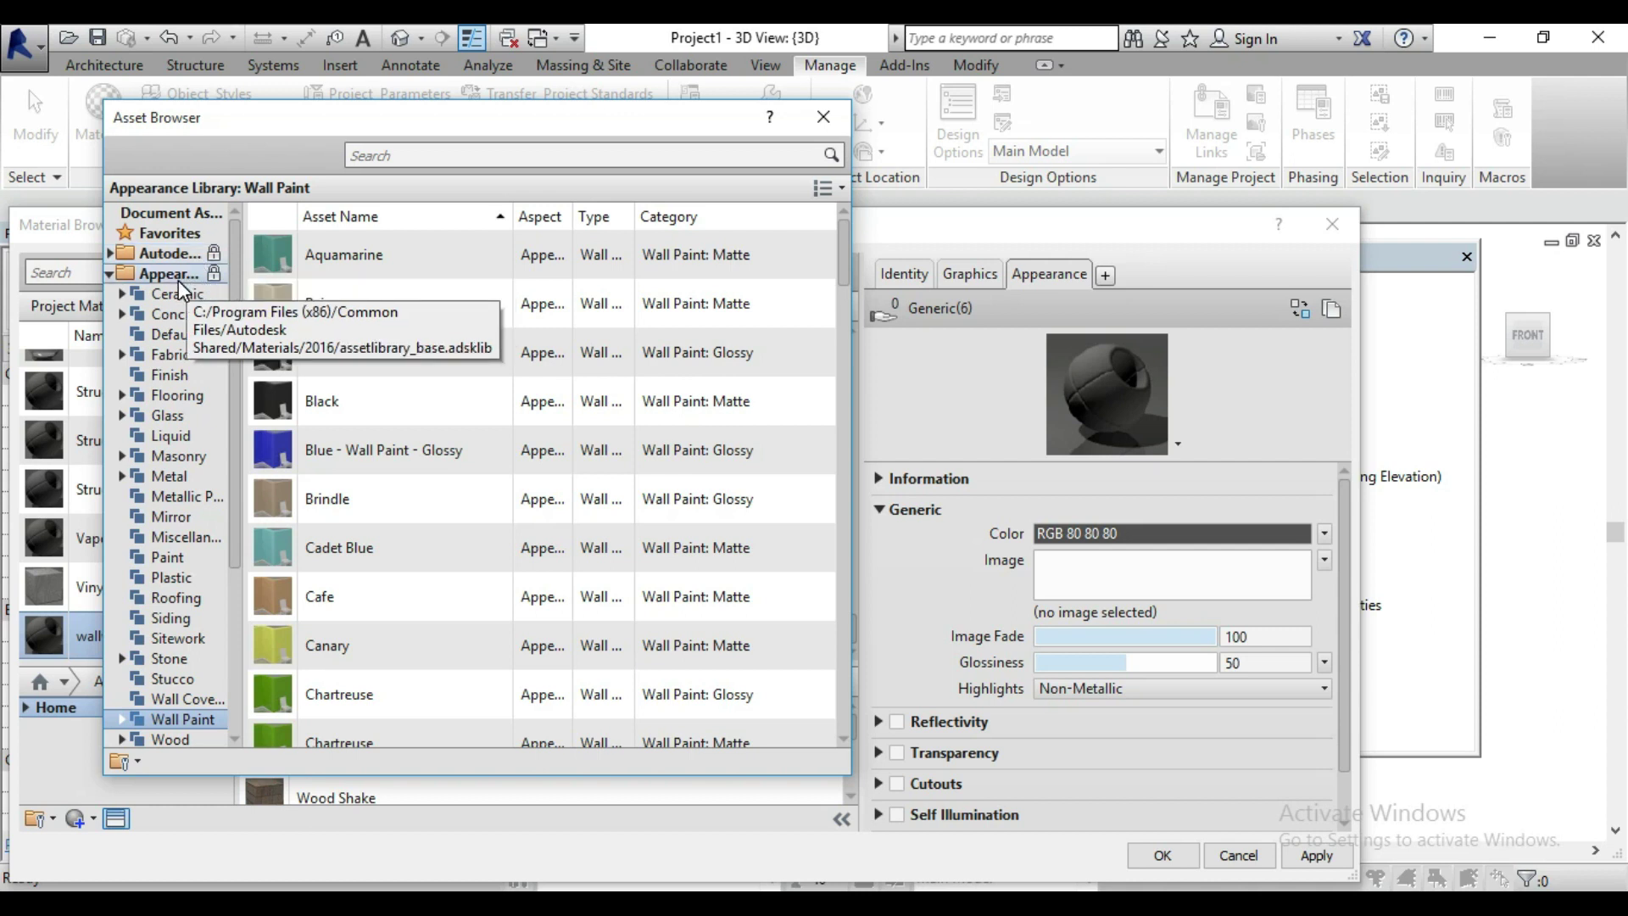
scroll(337, 648, "down", 2)
scroll(337, 644, "down", 4)
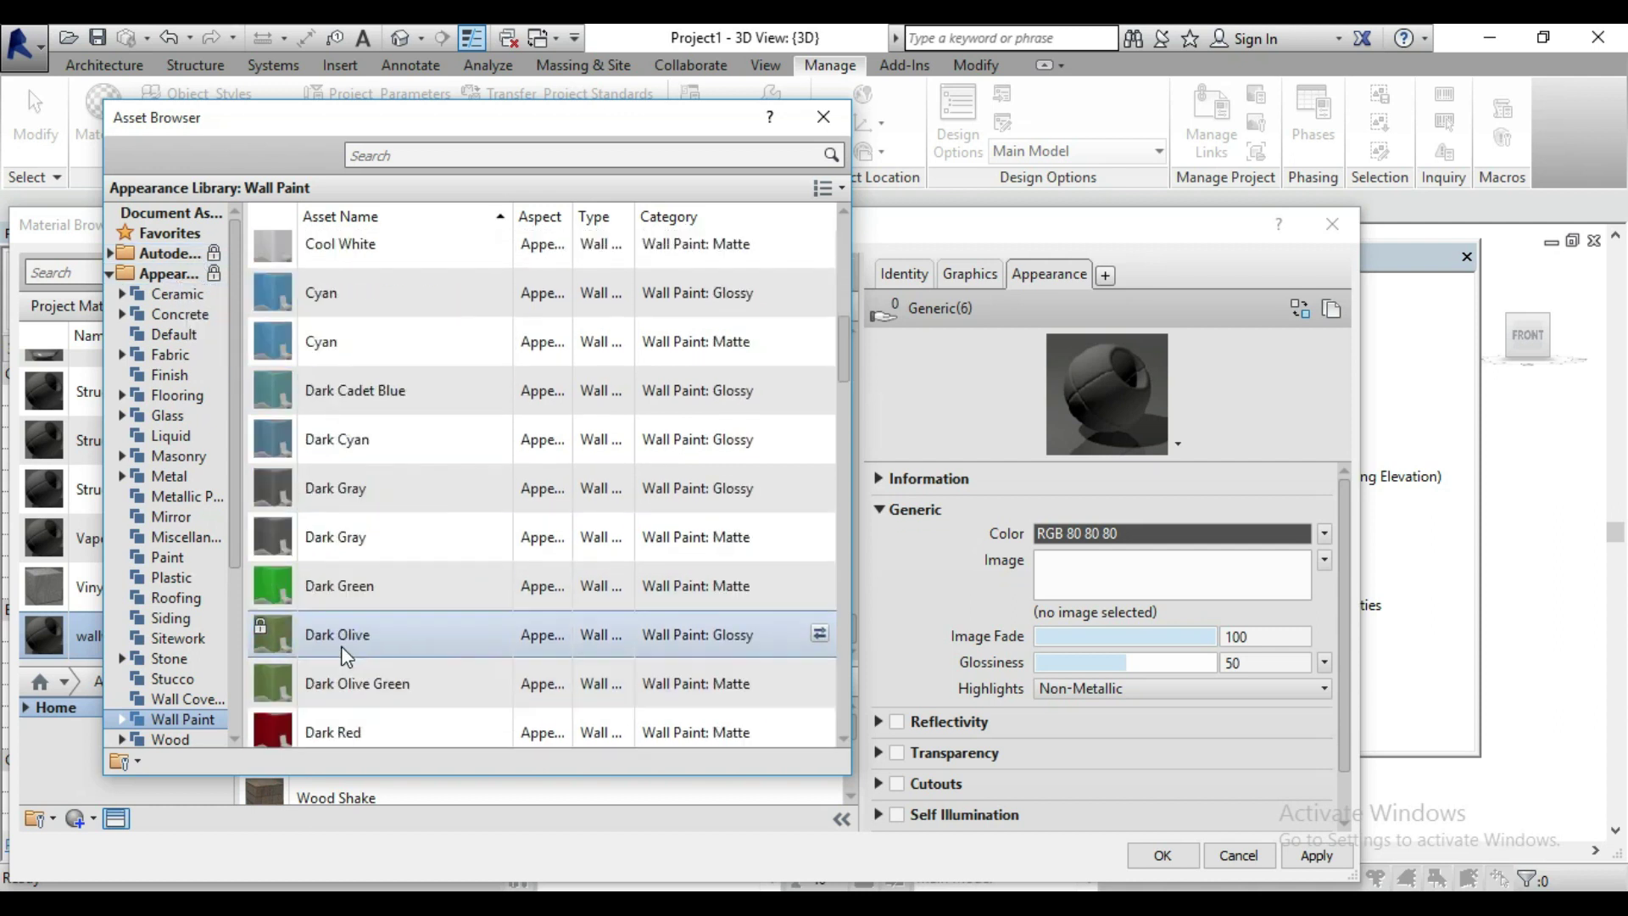
scroll(303, 485, "up", 1)
double_click(390, 293)
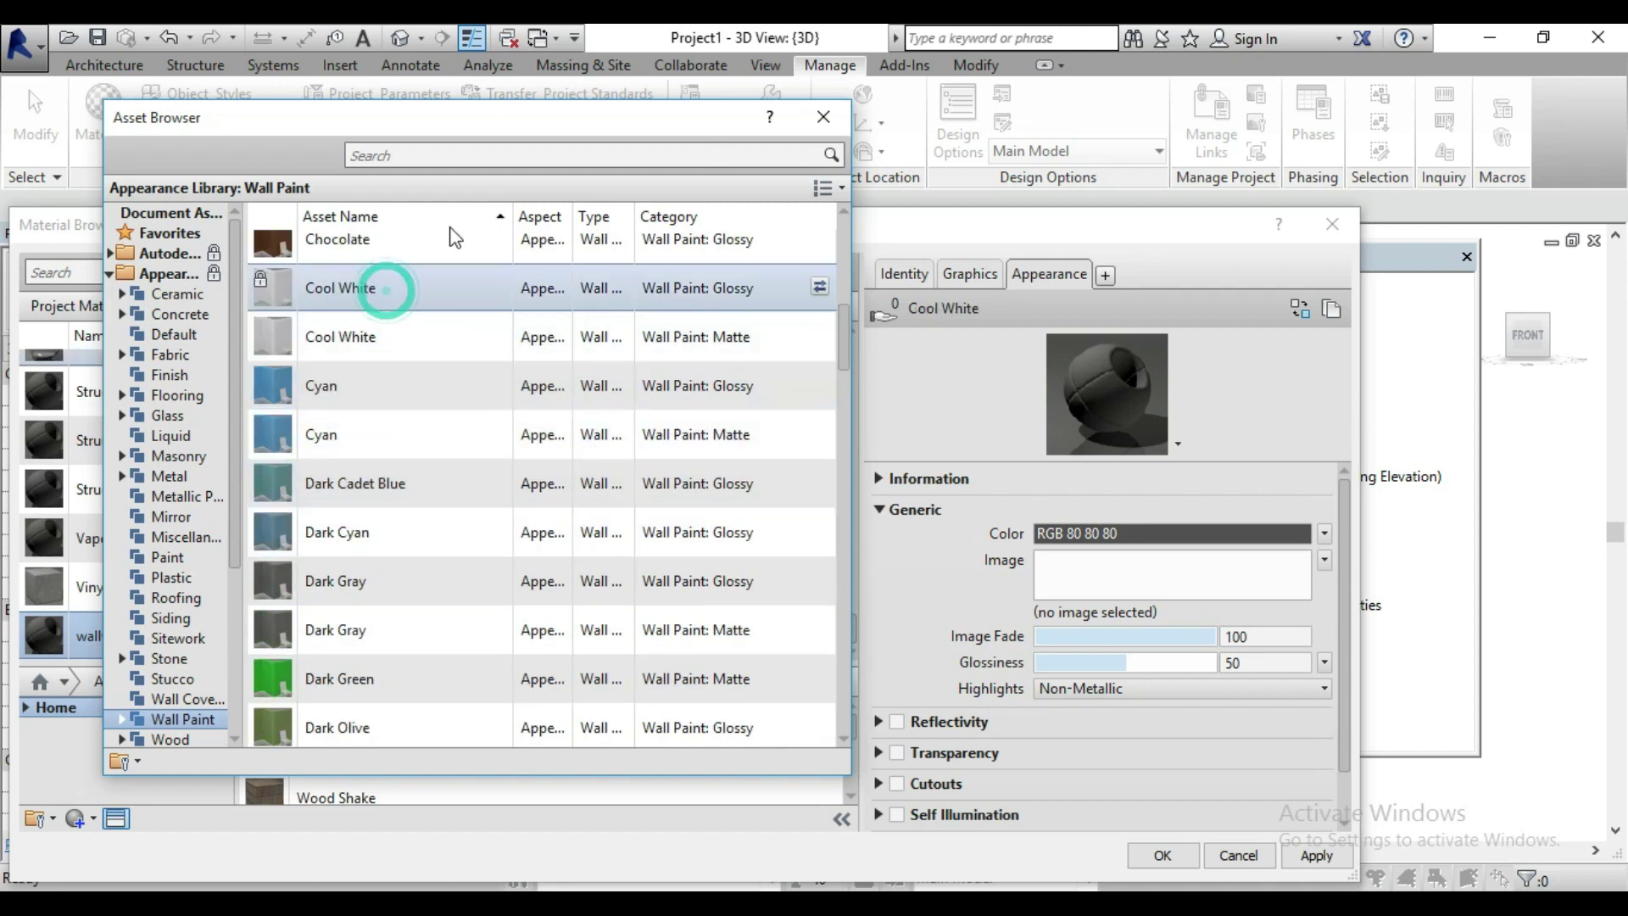
Enable Tint on the wallwhite appearance and set the tint colour to custom RGB 242-242-255.
left_click(823, 118)
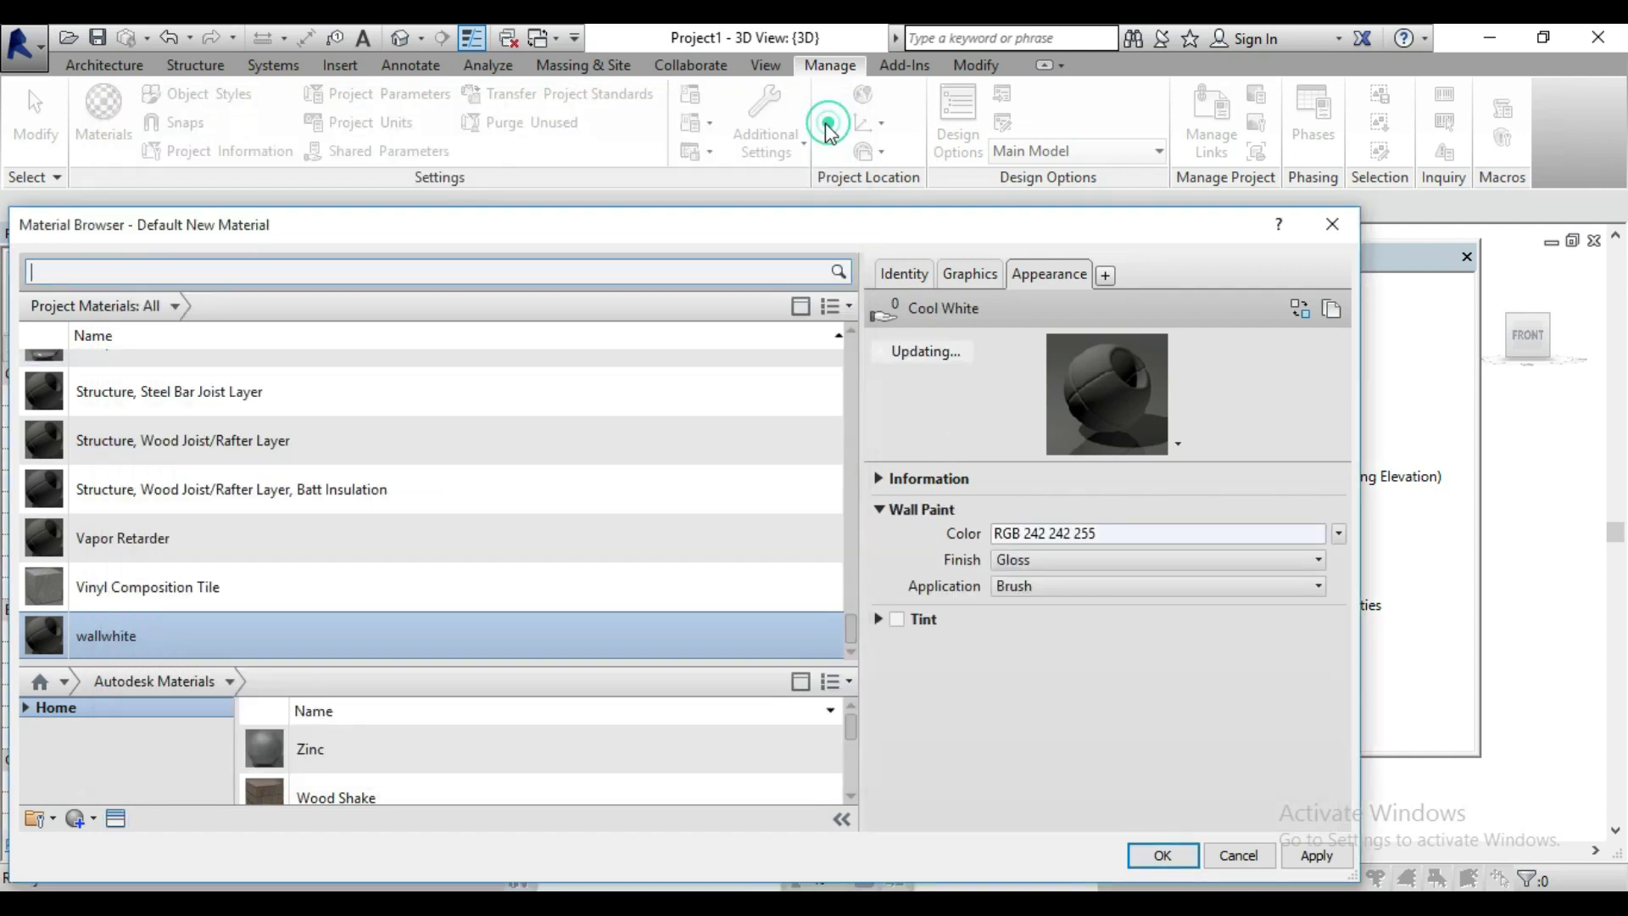
left_click(904, 624)
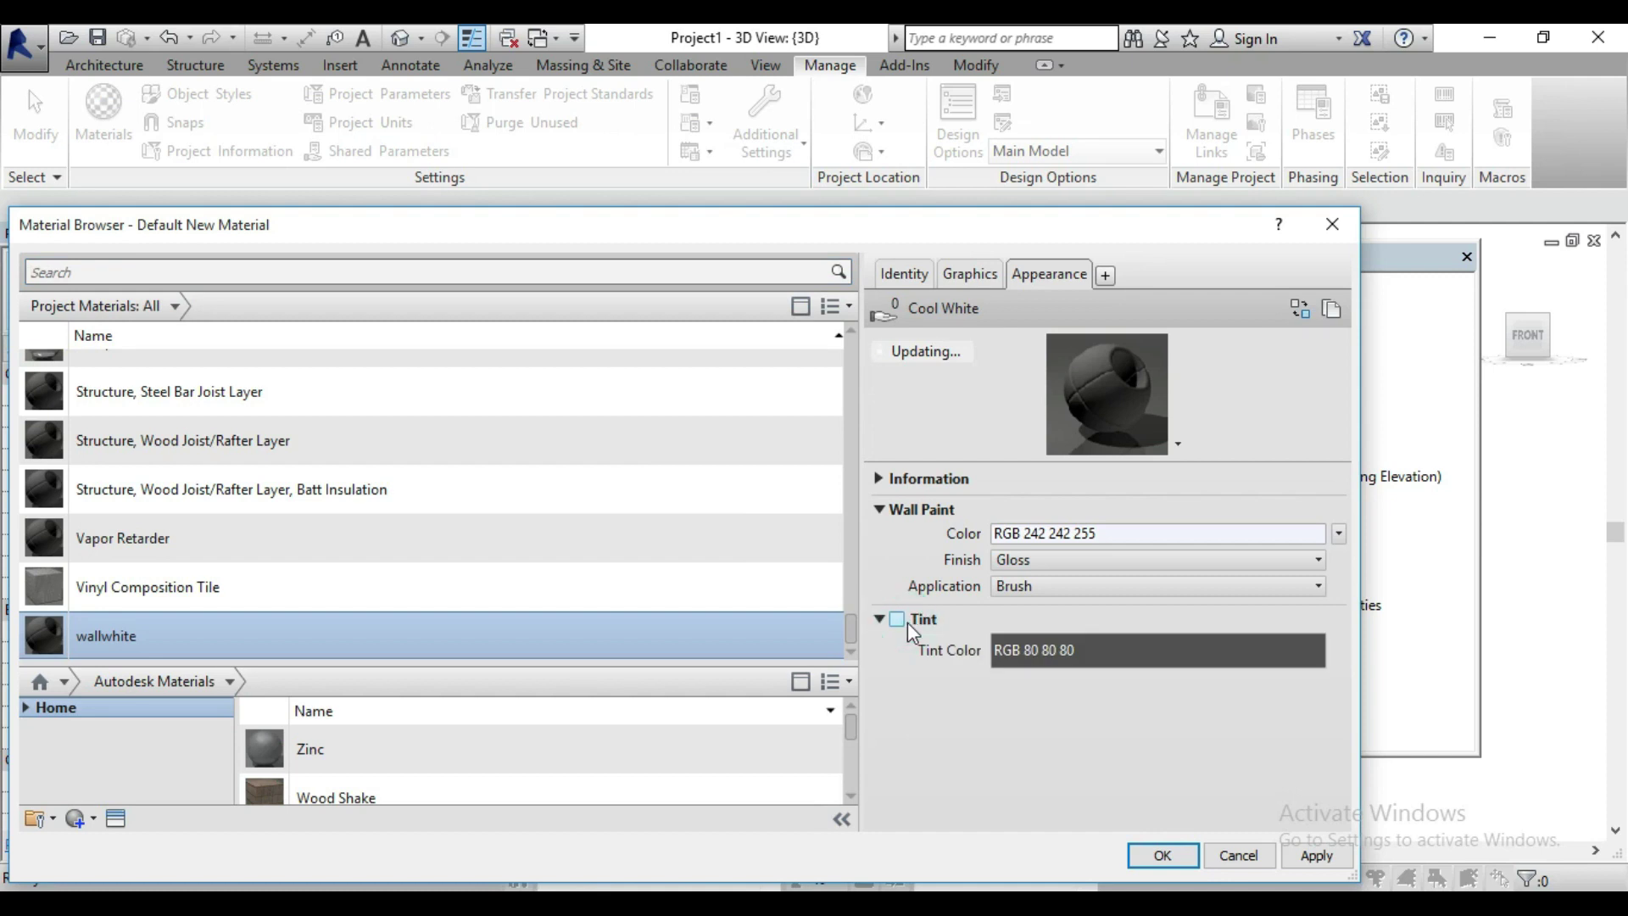
left_click(1043, 656)
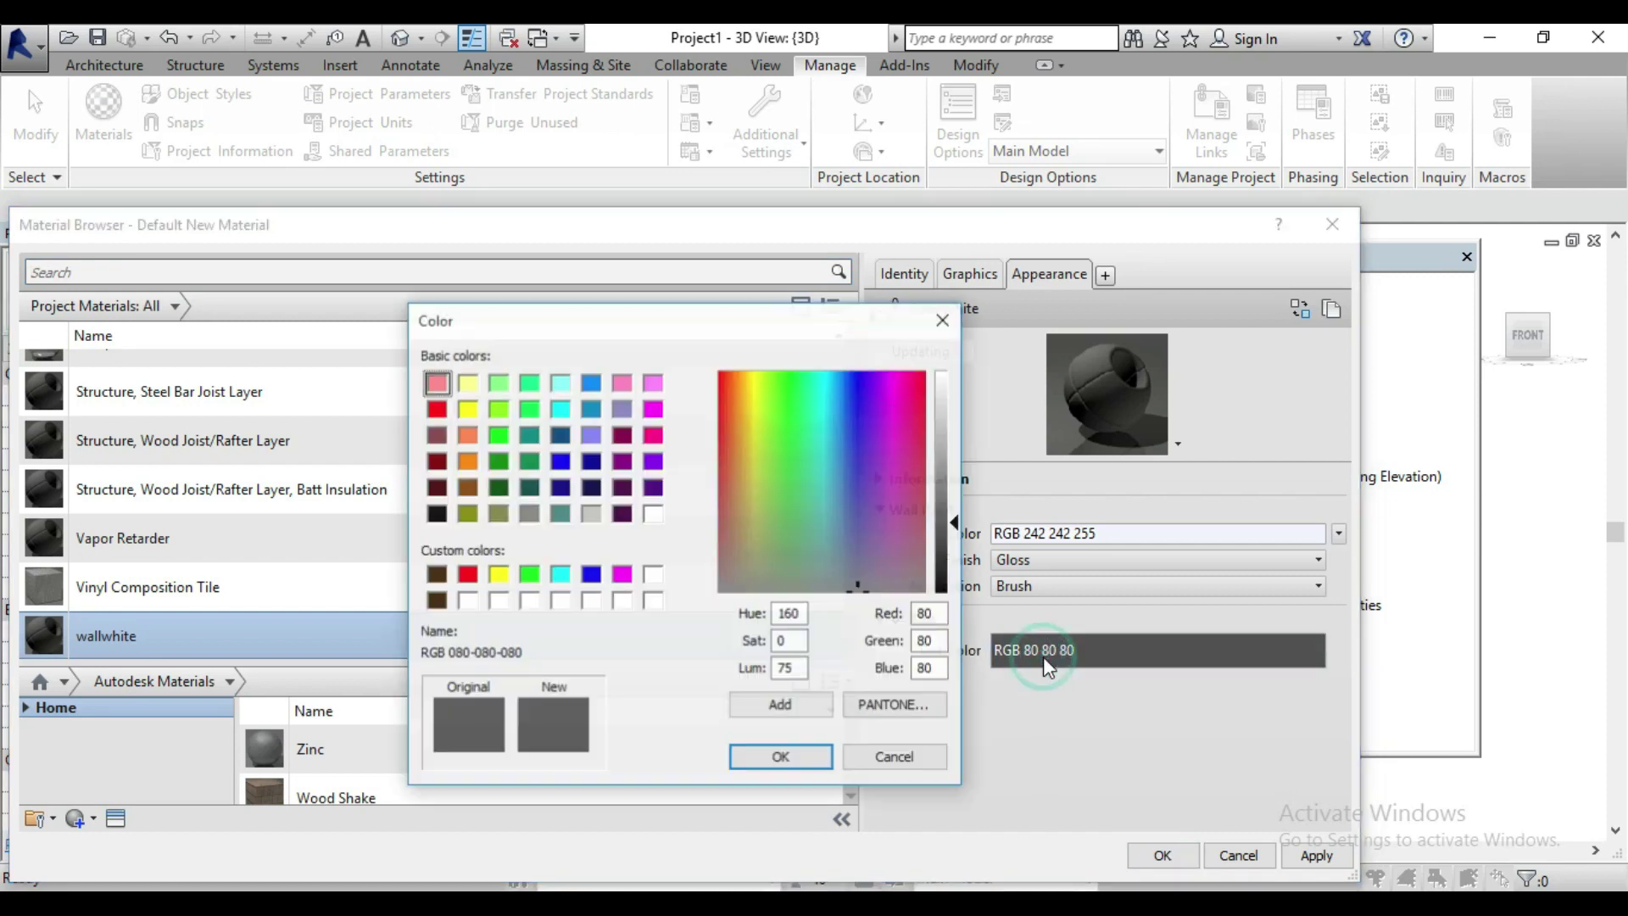
left_click(943, 319)
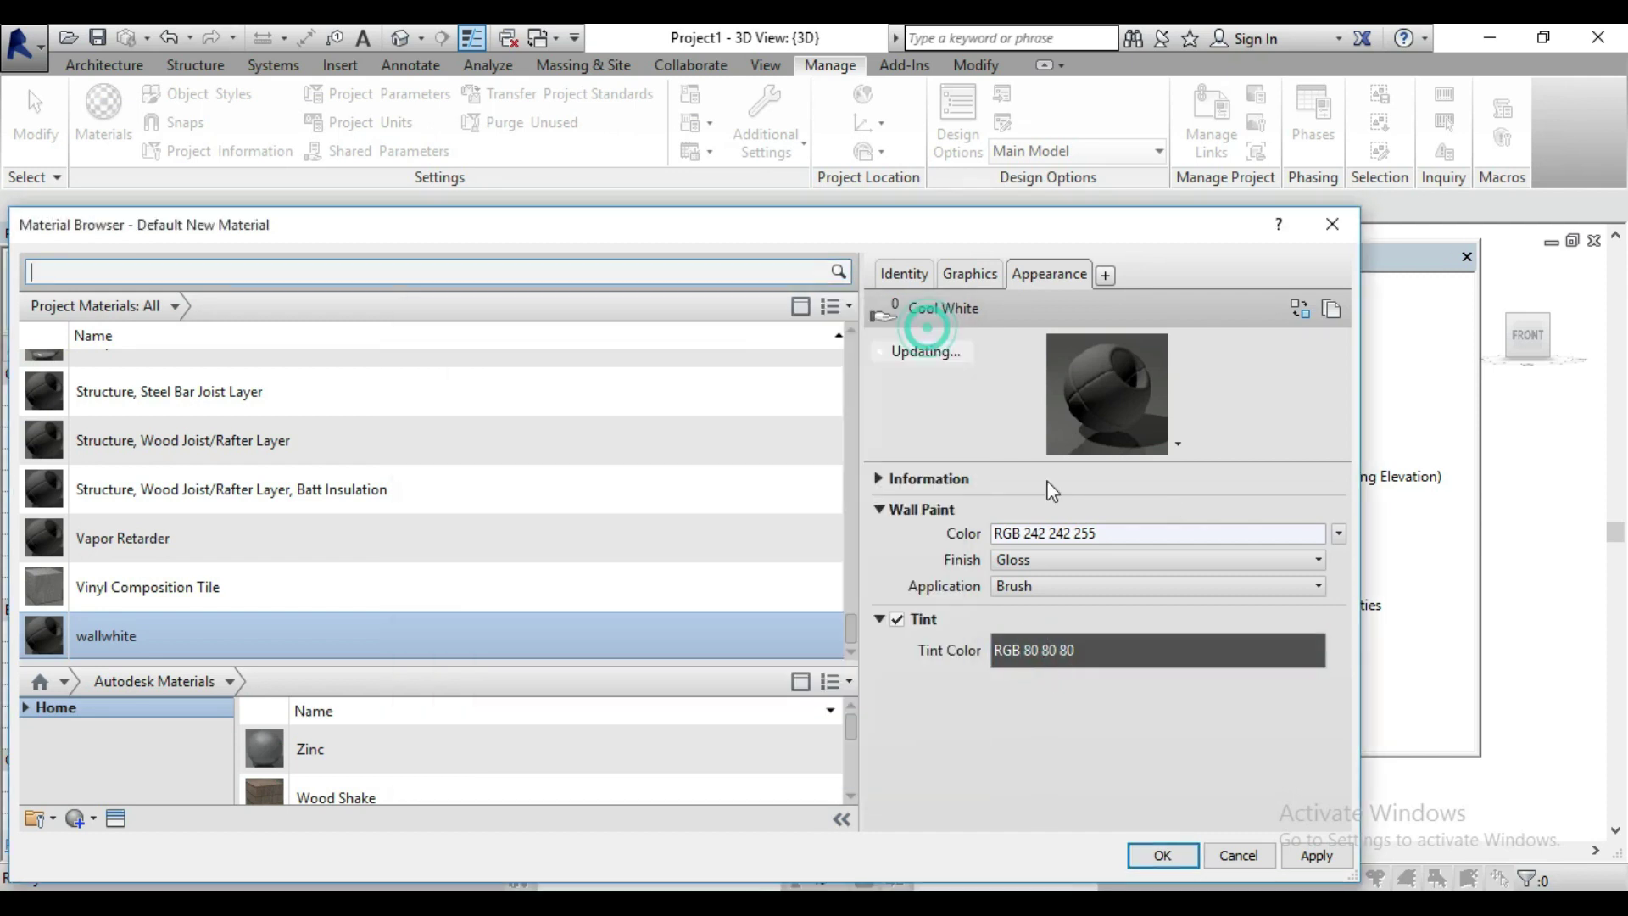
left_click(1071, 535)
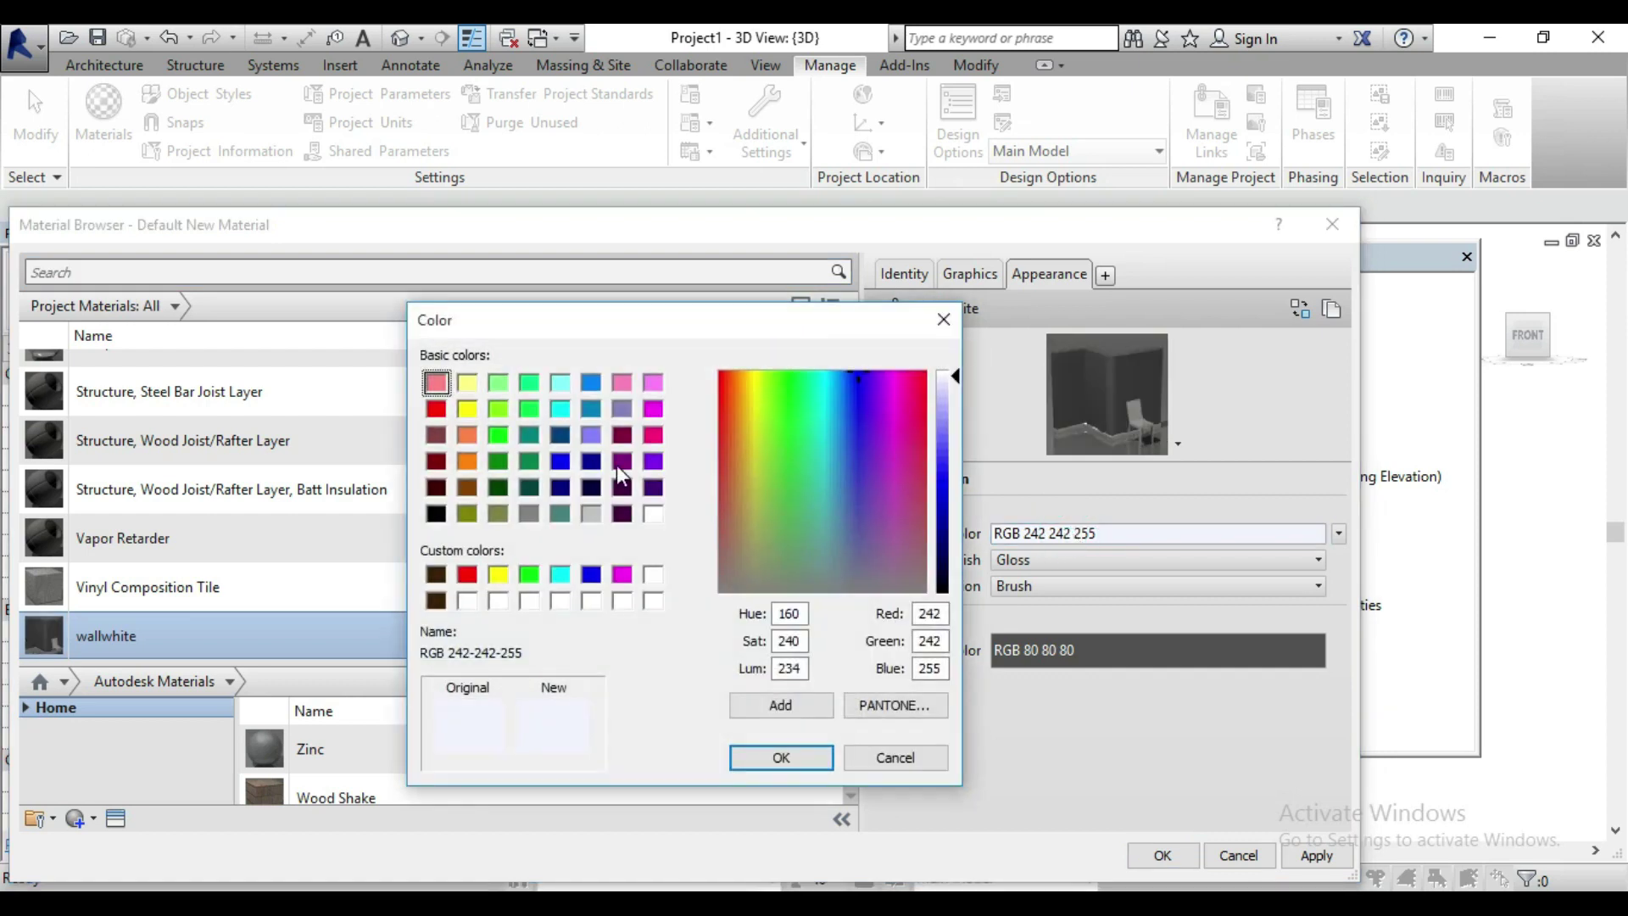
left_click(788, 708)
left_click(796, 753)
left_click(1009, 654)
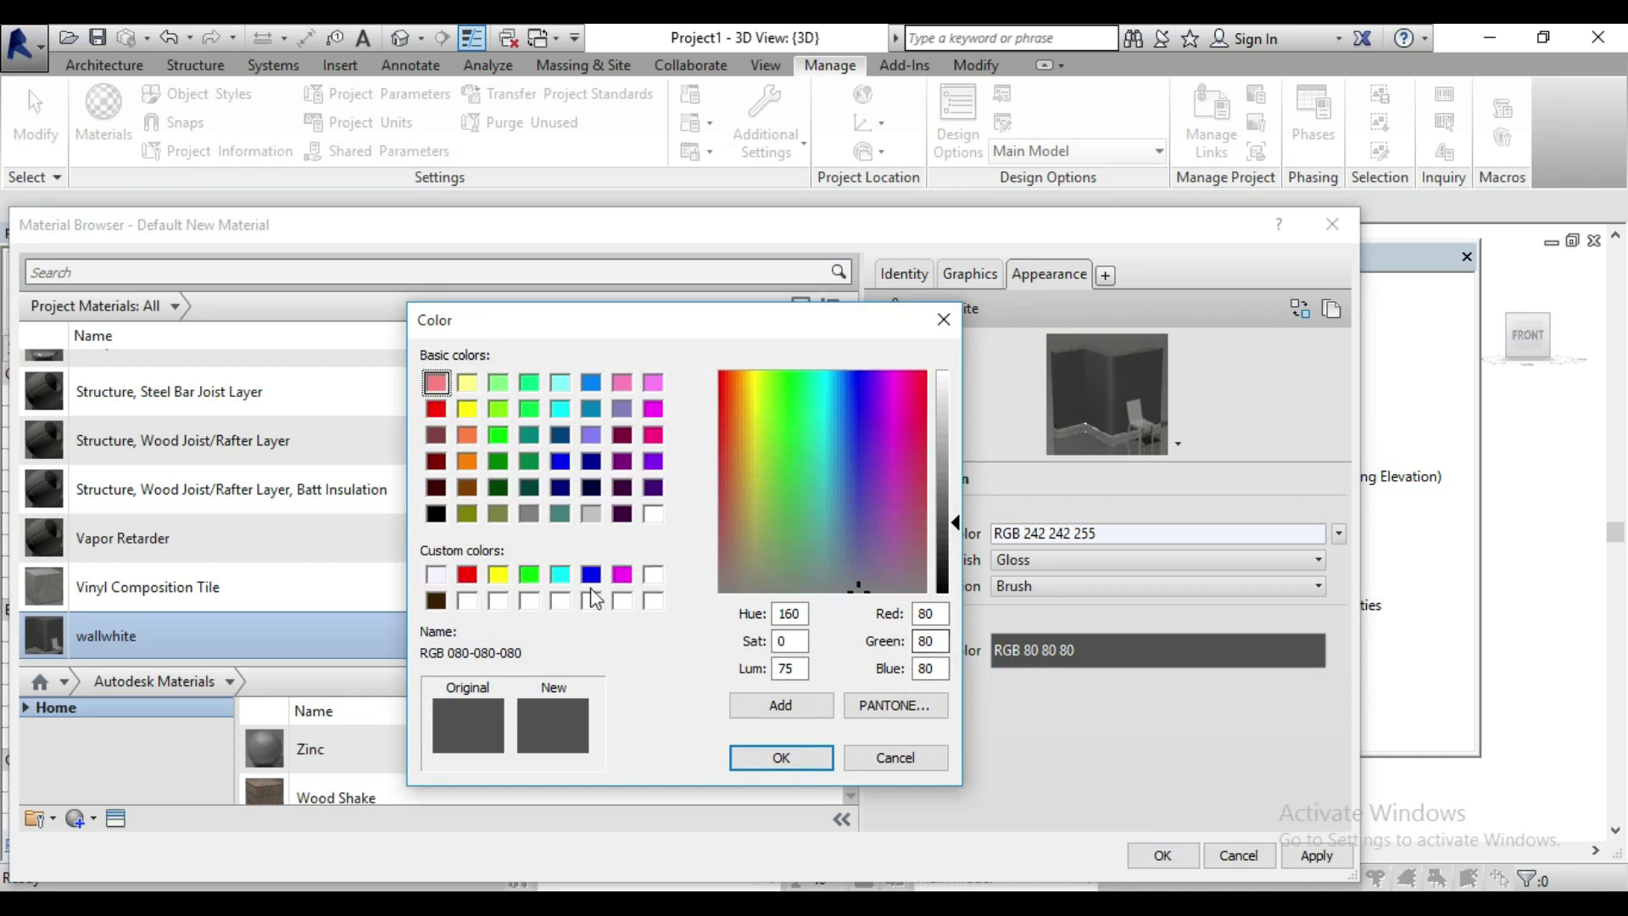
left_click(436, 574)
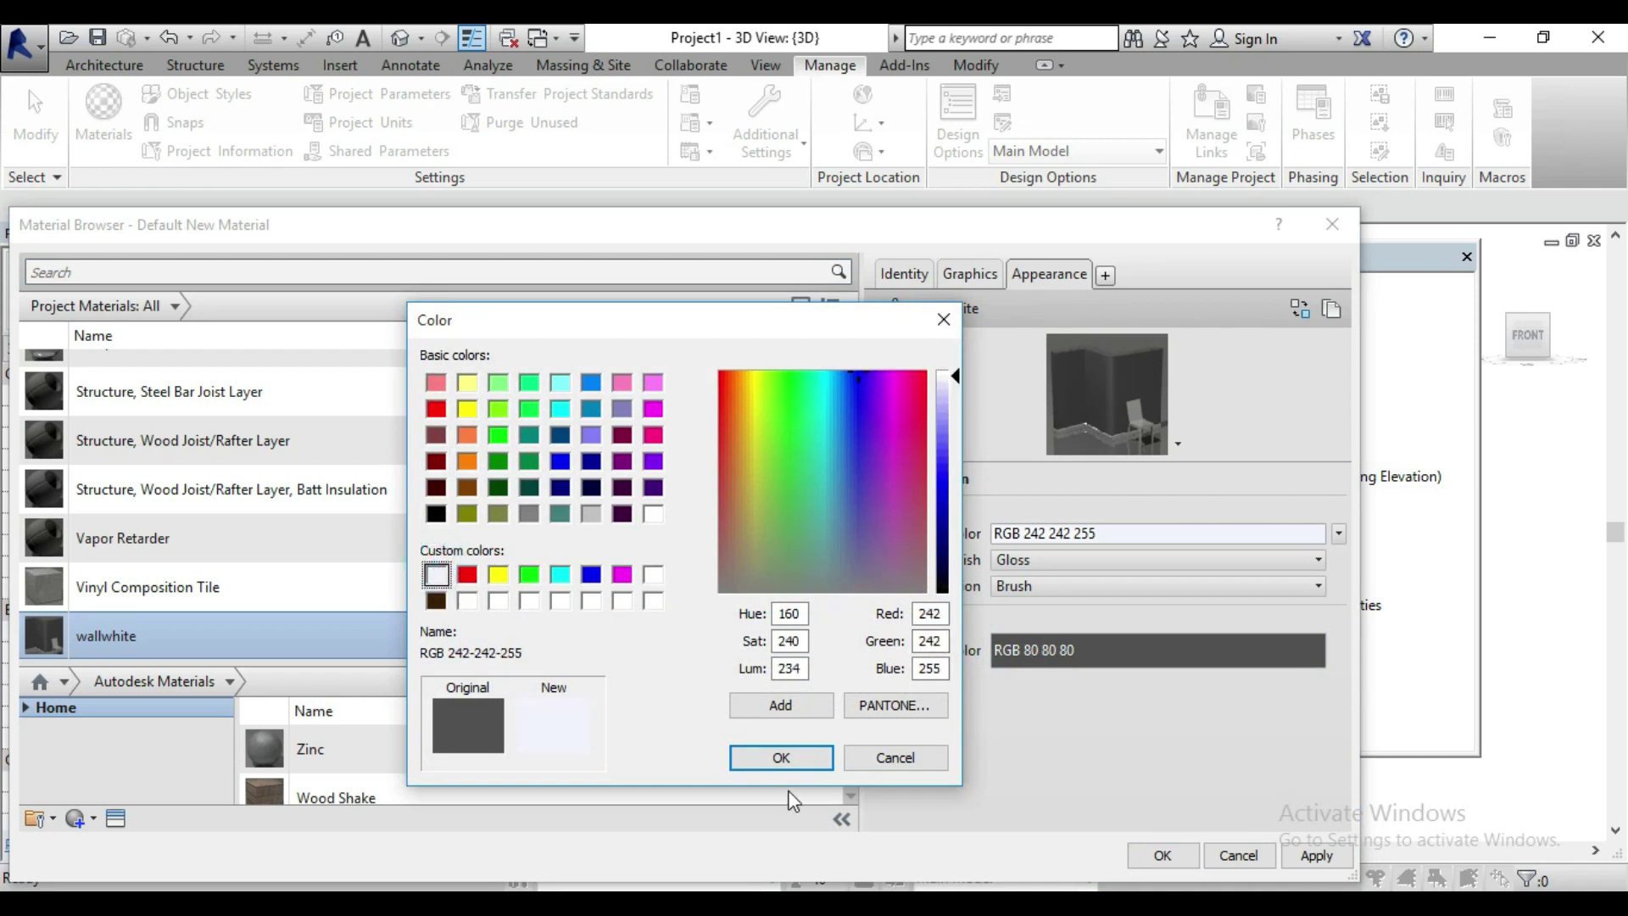
left_click(781, 757)
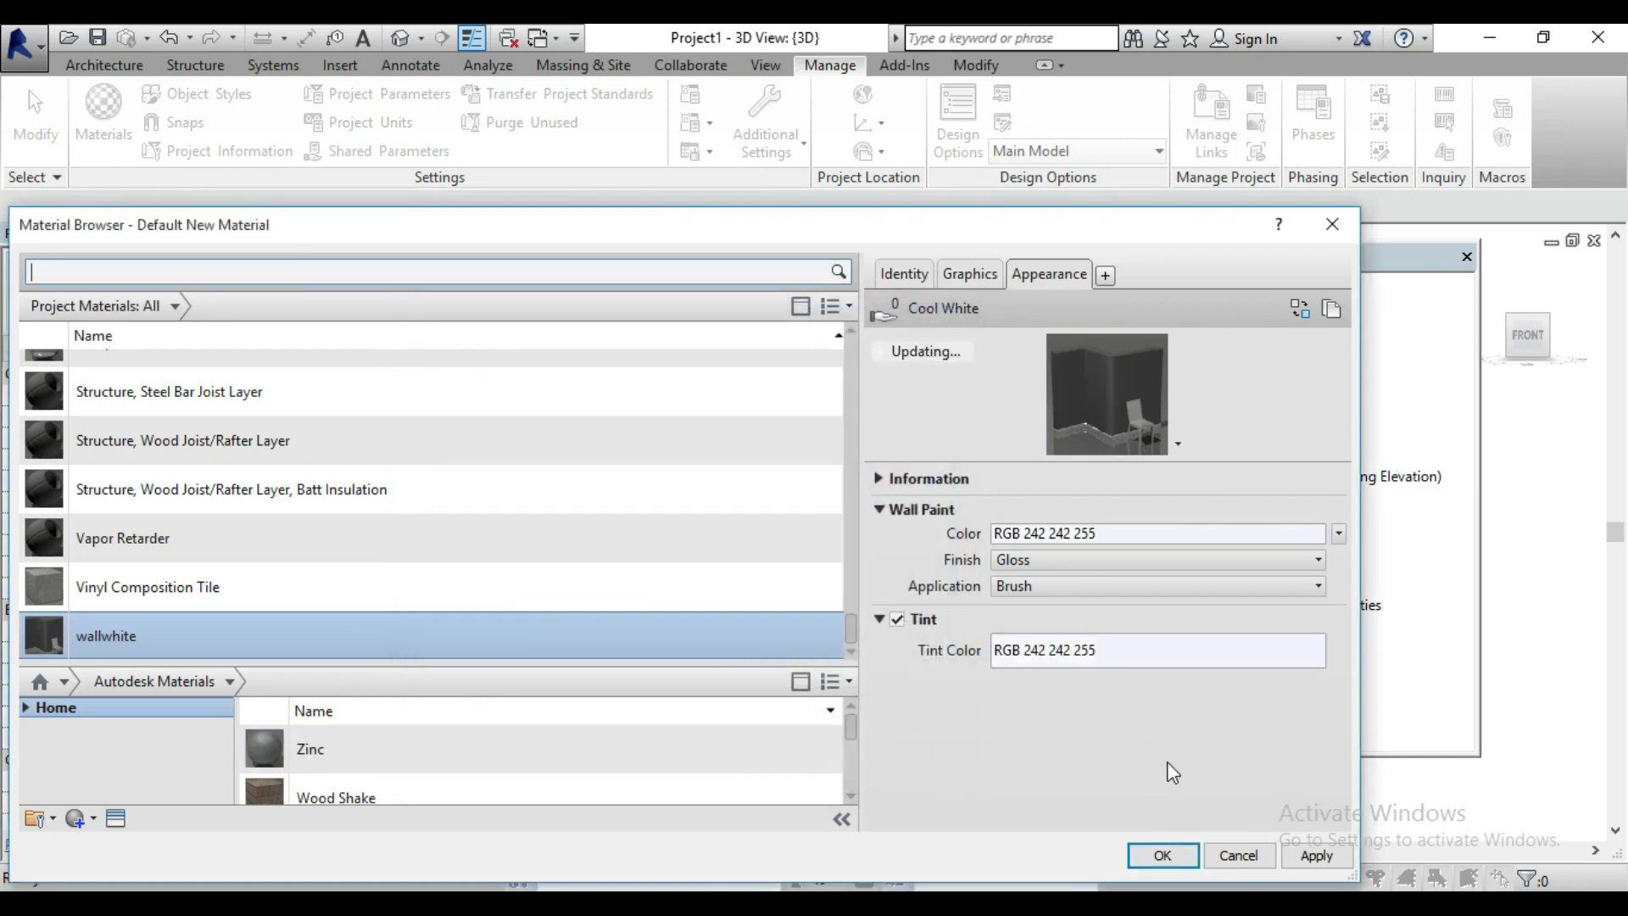
Make wallwhite's shading use its render appearance, then apply and save the material.
left_click(982, 275)
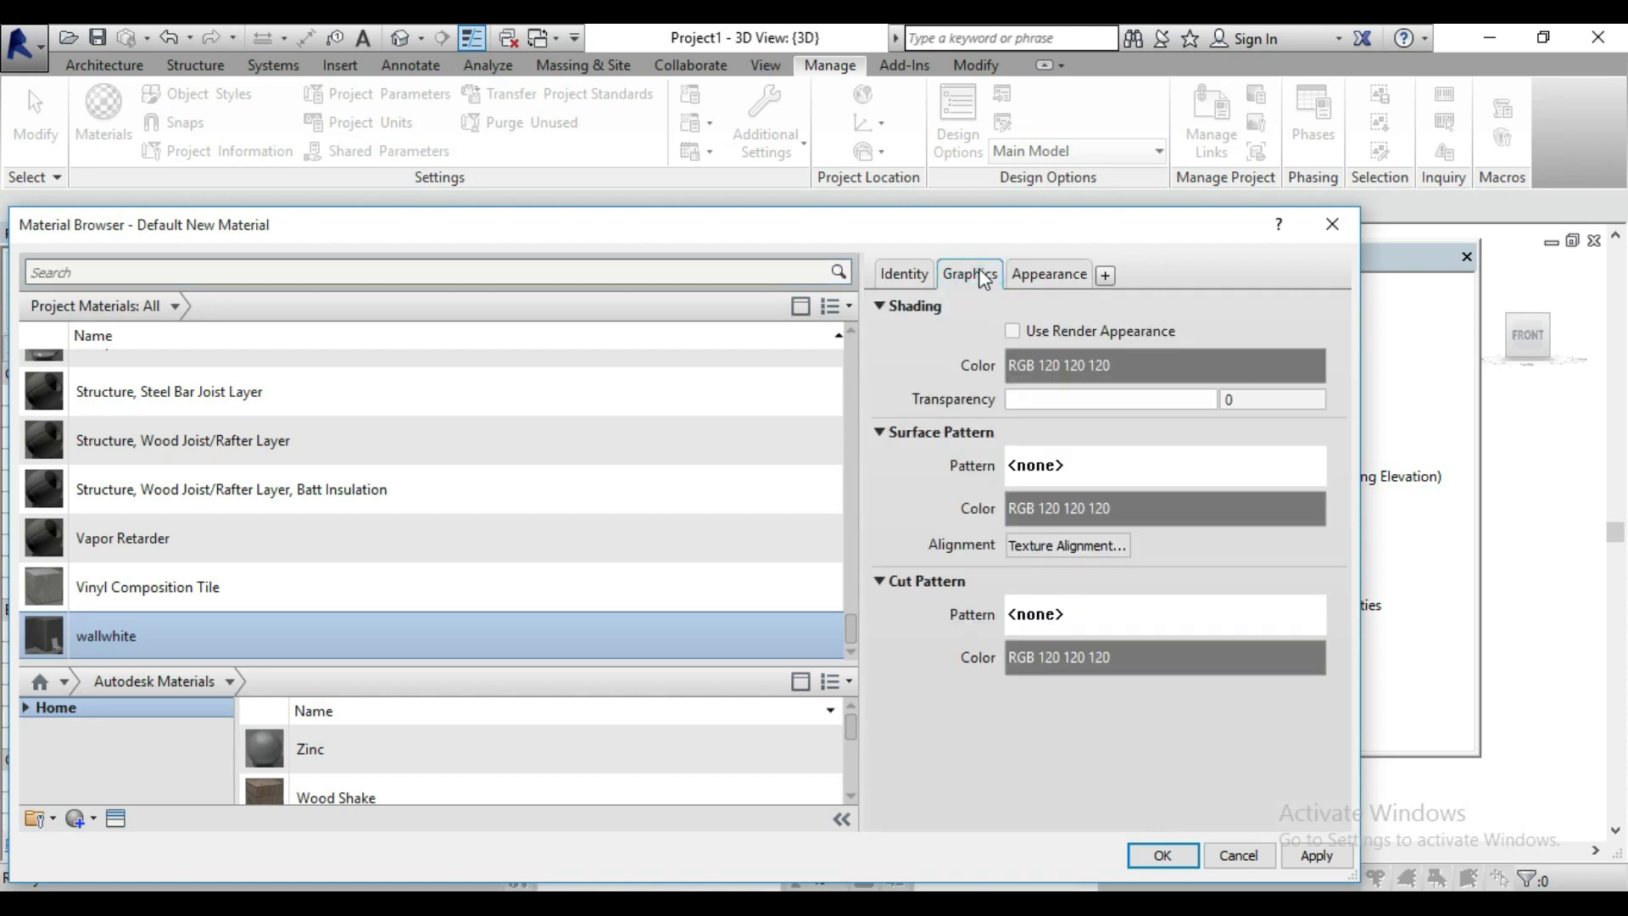
left_click(1011, 331)
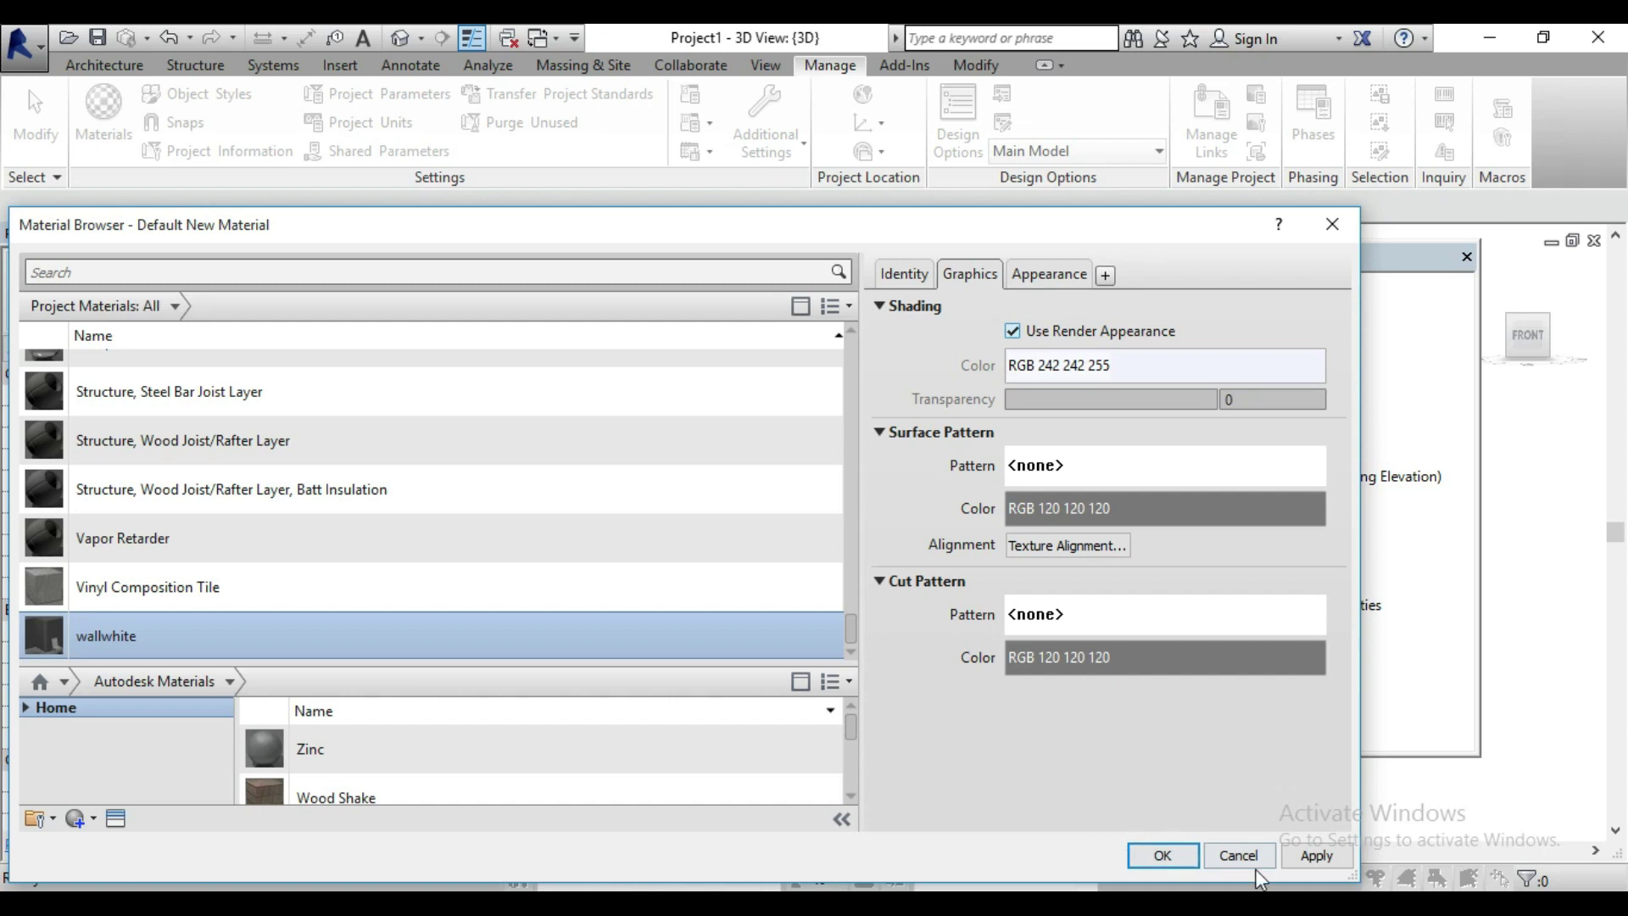
left_click(1314, 855)
left_click(1142, 859)
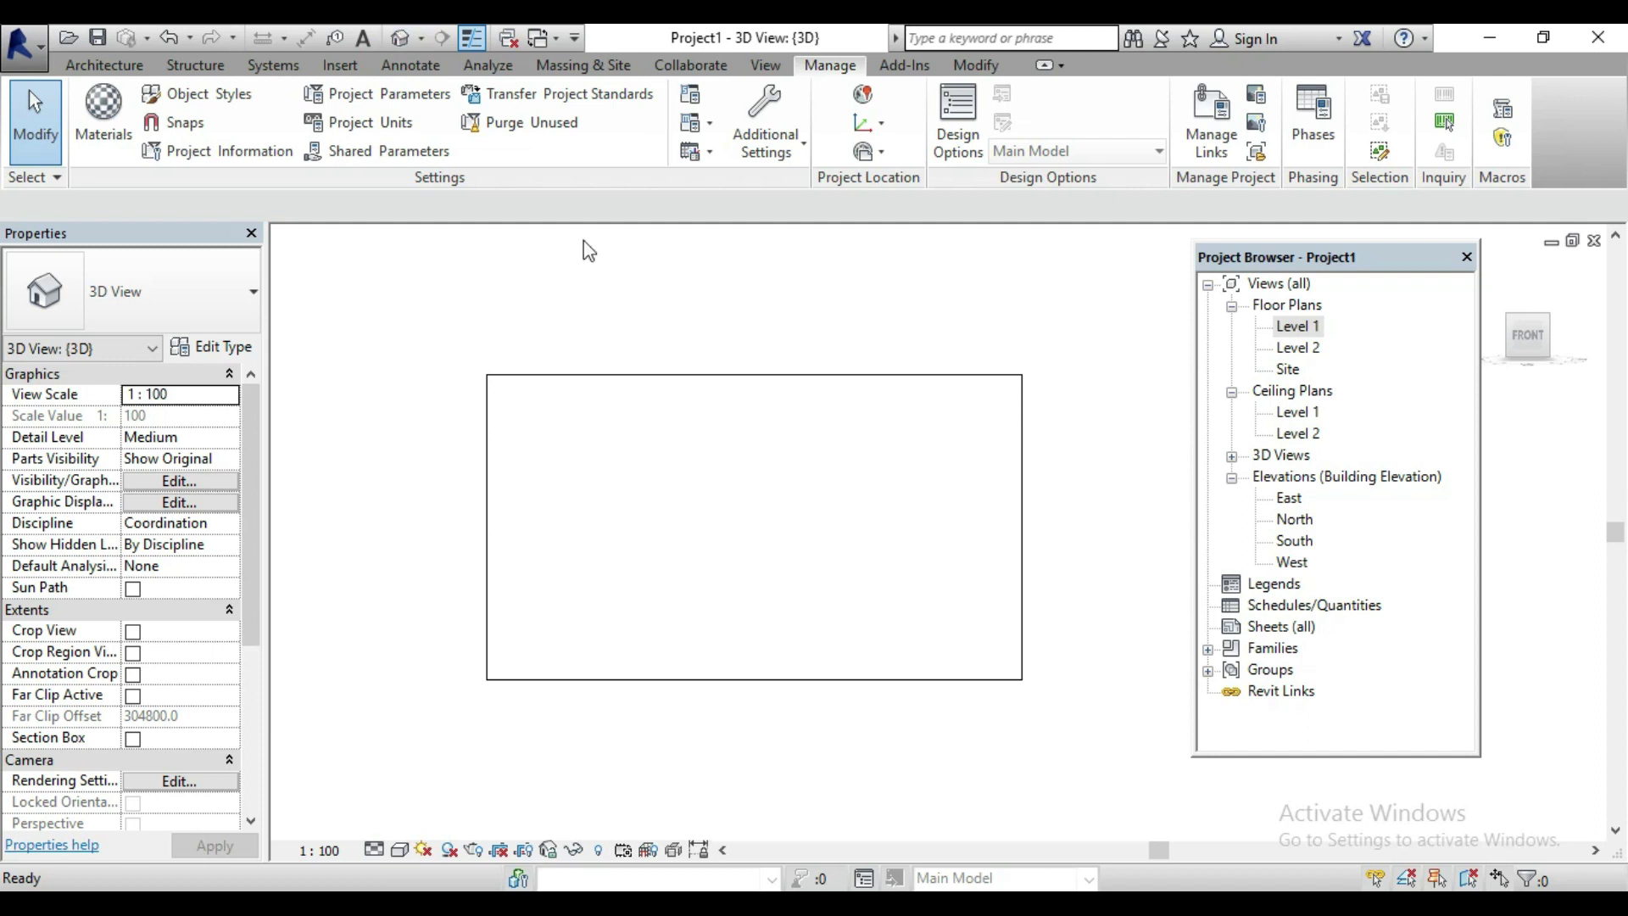
Orbit the 3D view and switch the visual style to Consistent Colors.
mouse_move(1522, 334)
left_mouse_down()
mouse_move(1536, 339)
mouse_move(712, 632)
left_mouse_up()
left_click(410, 849)
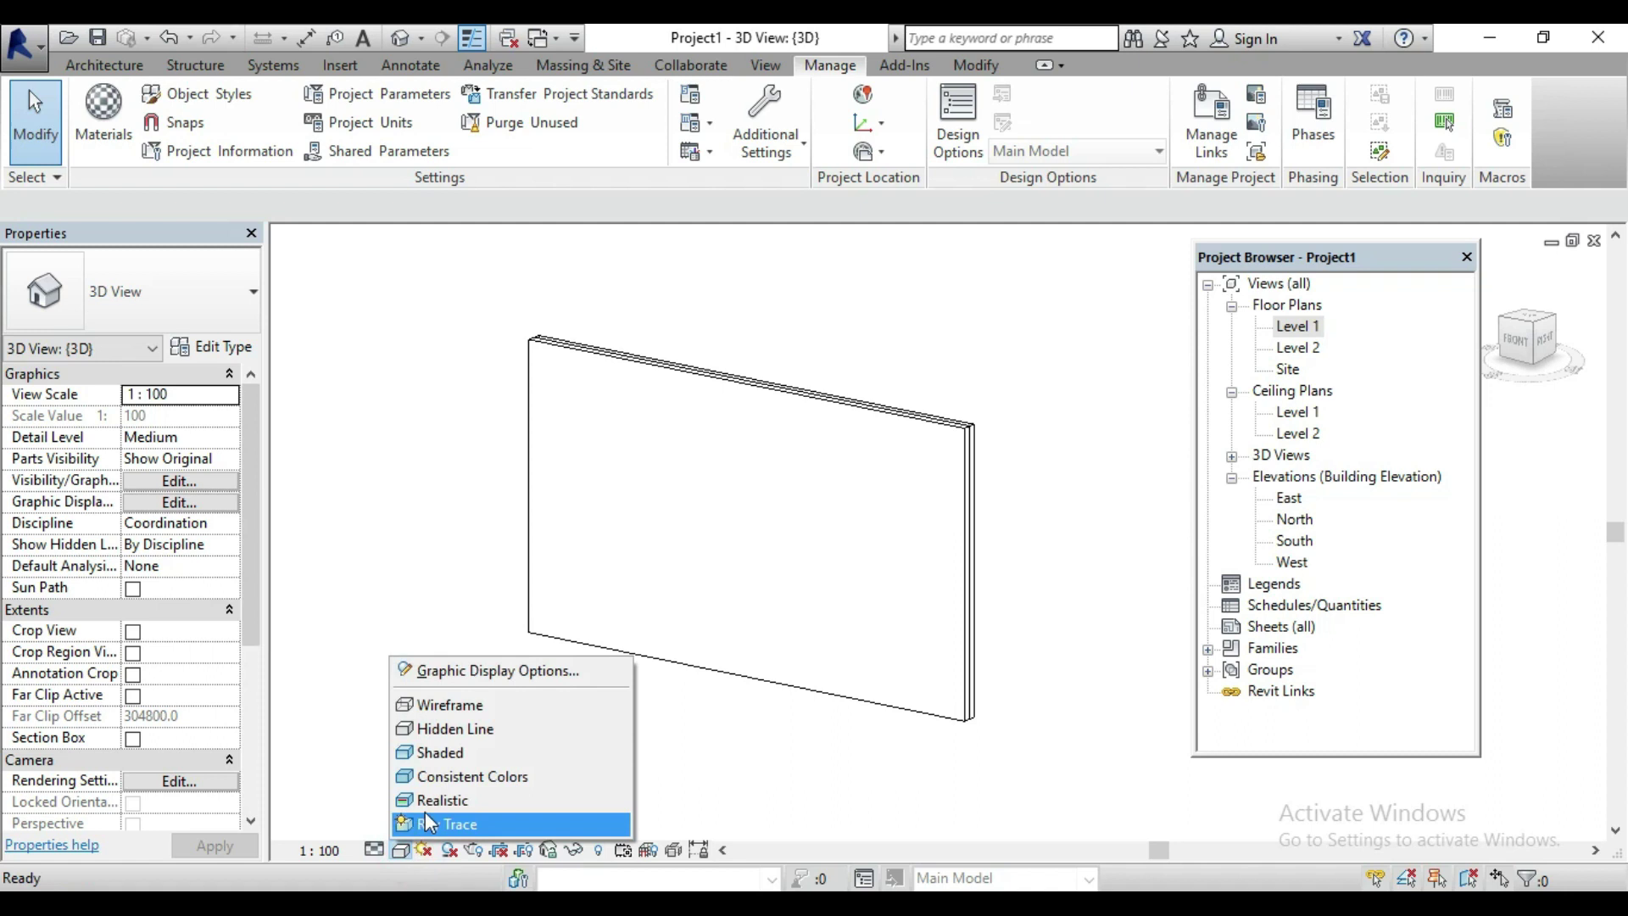
left_click(450, 780)
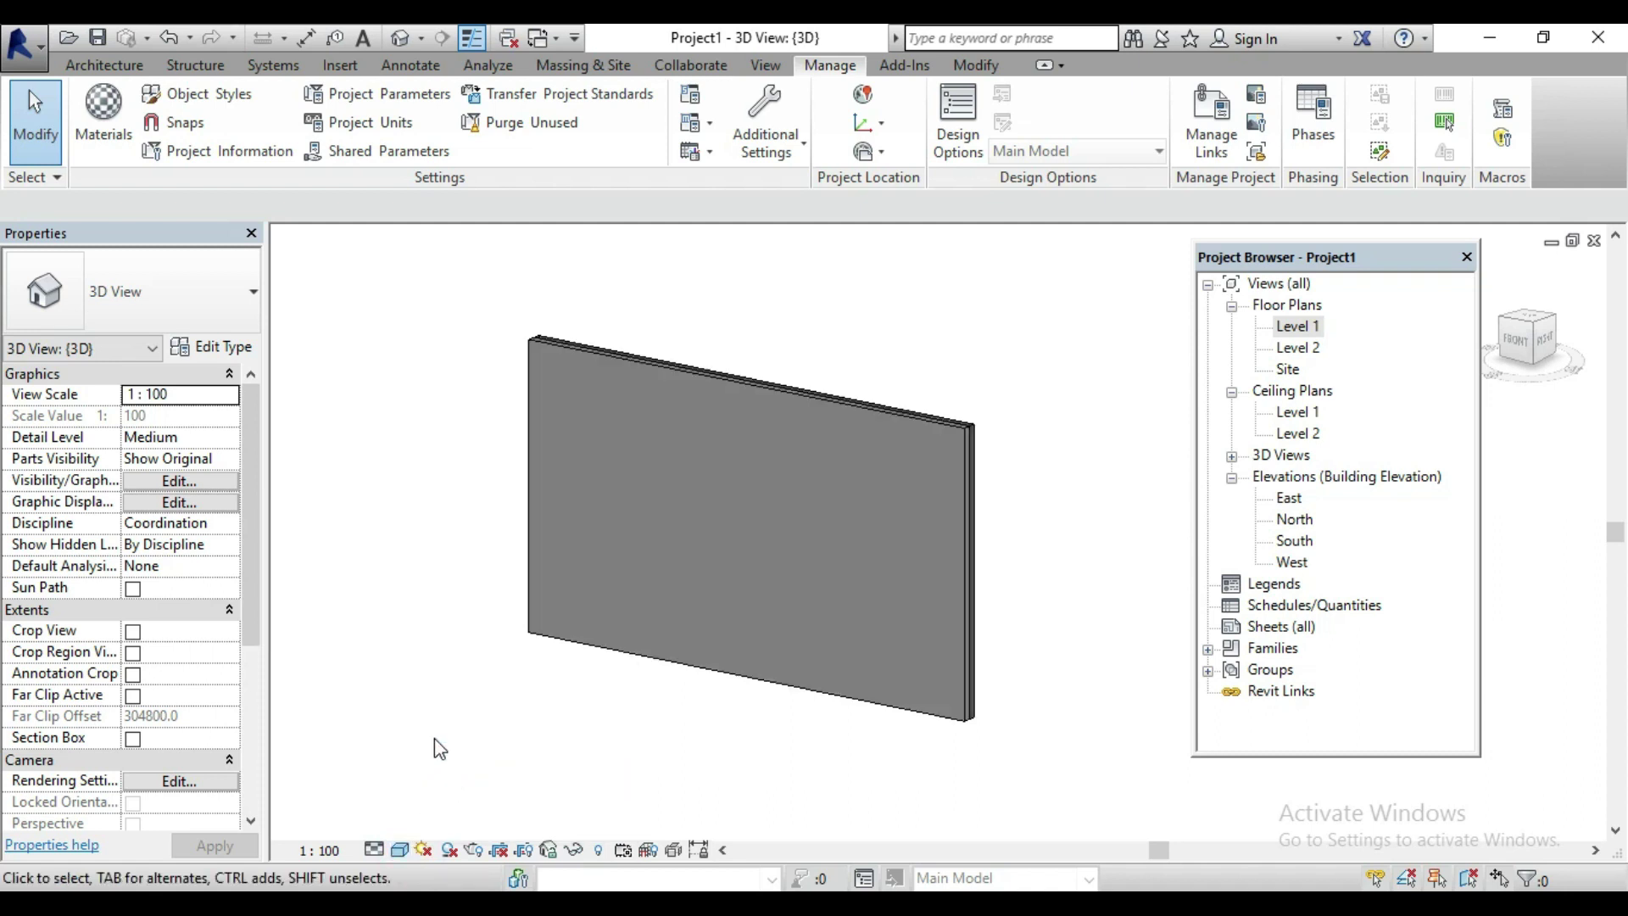
Paint the wall's front and side faces with the wallwhite material.
left_click(975, 65)
left_click(383, 124)
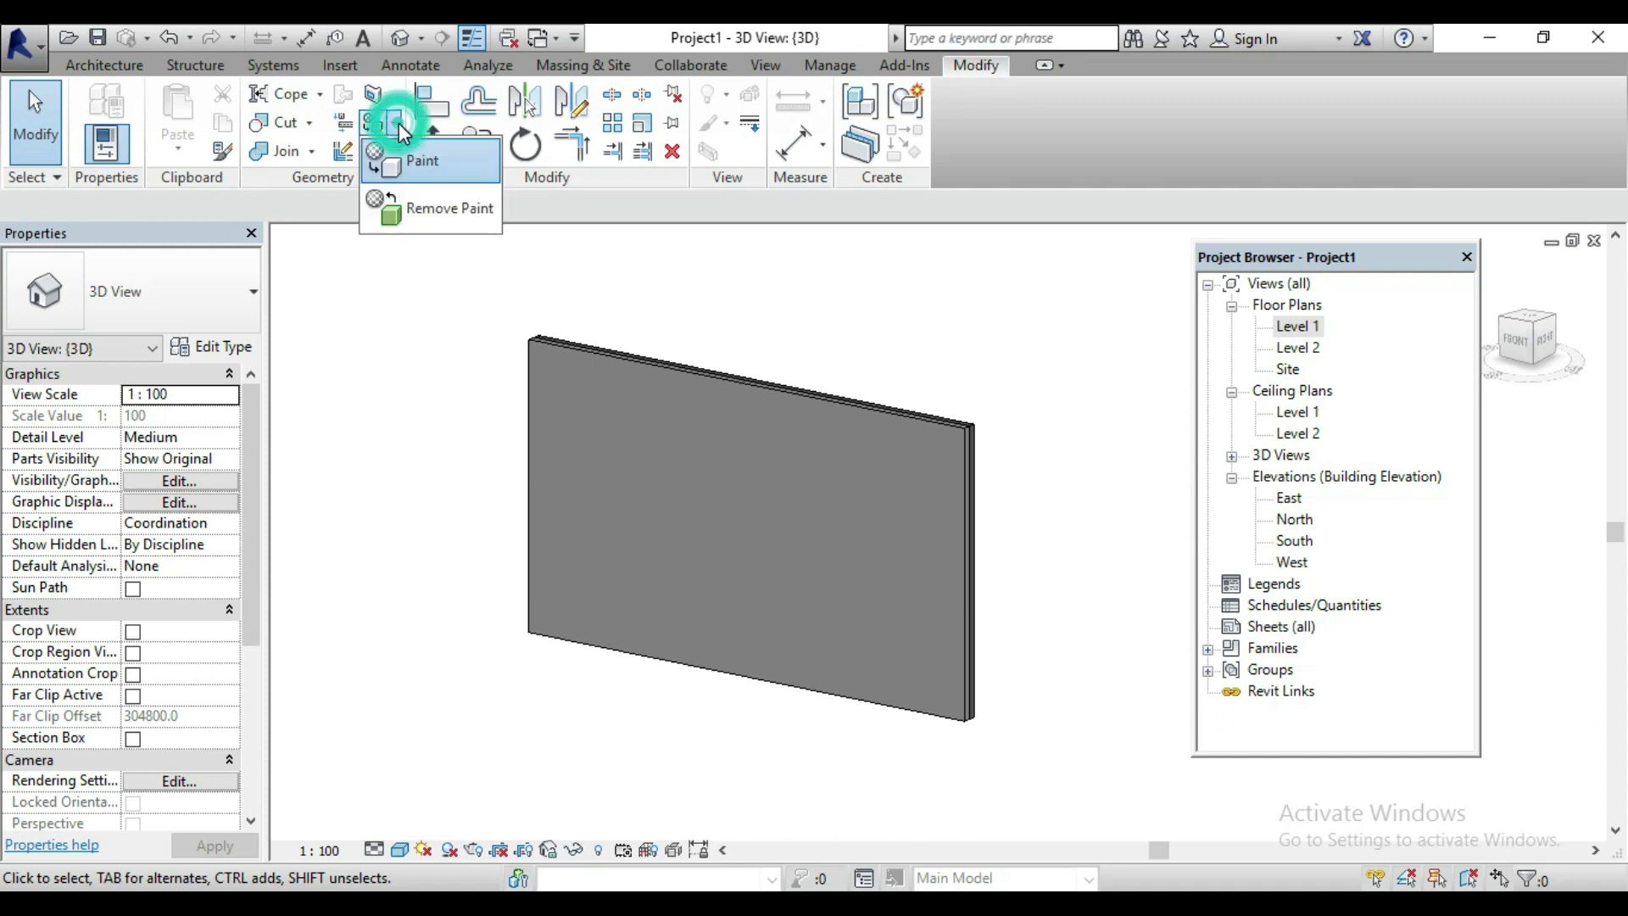
left_click(393, 158)
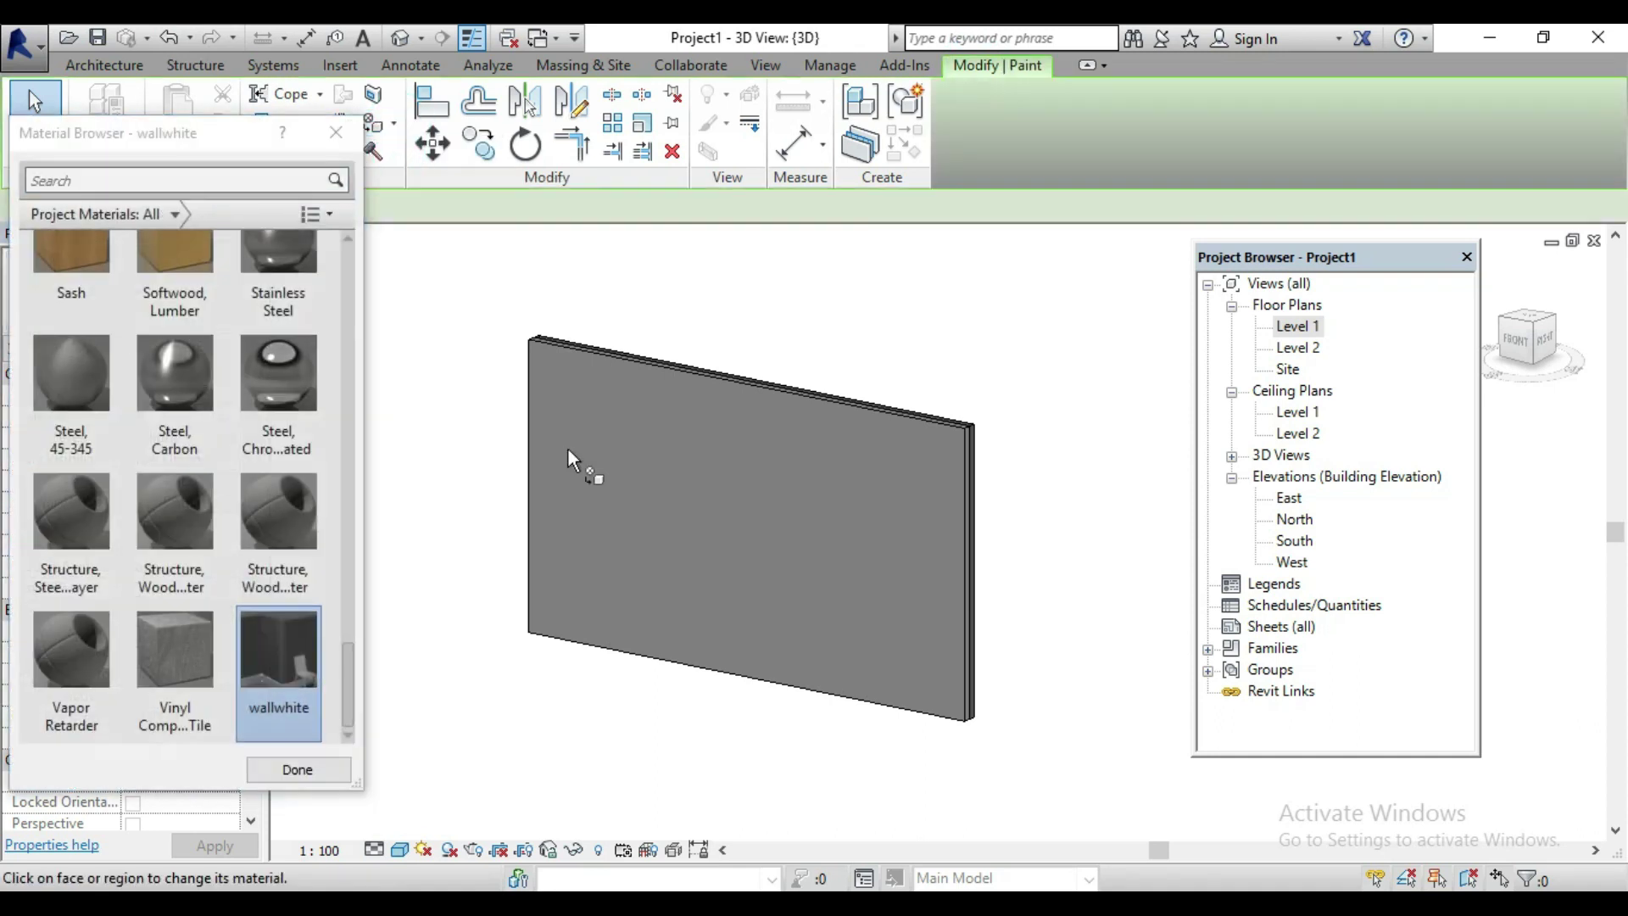
left_click(297, 650)
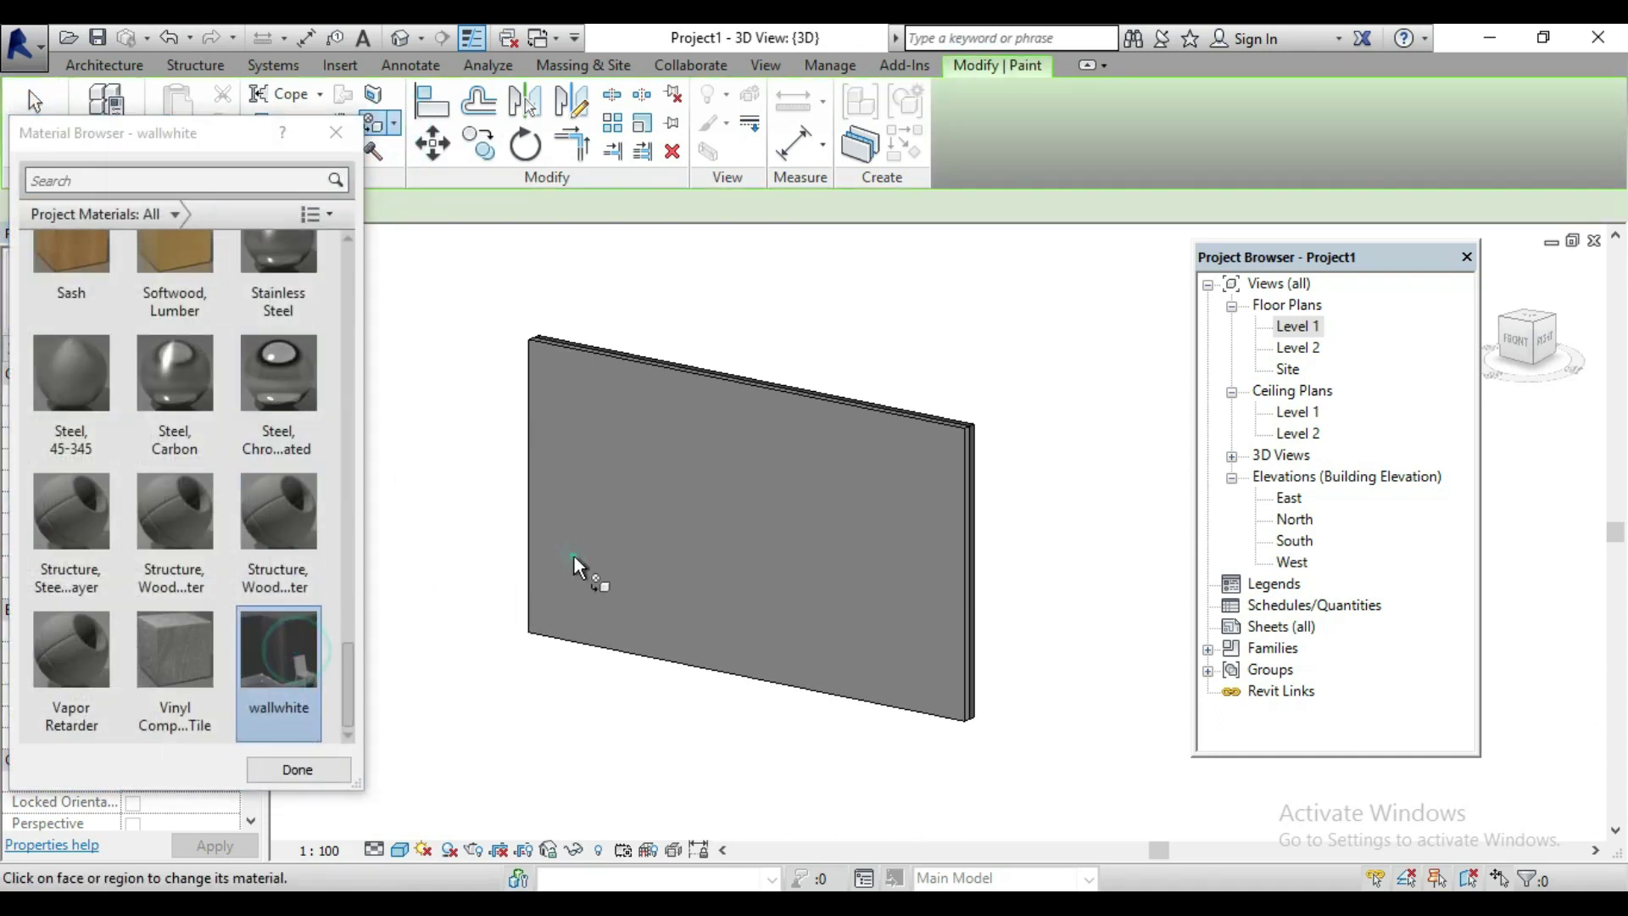
left_click(577, 532)
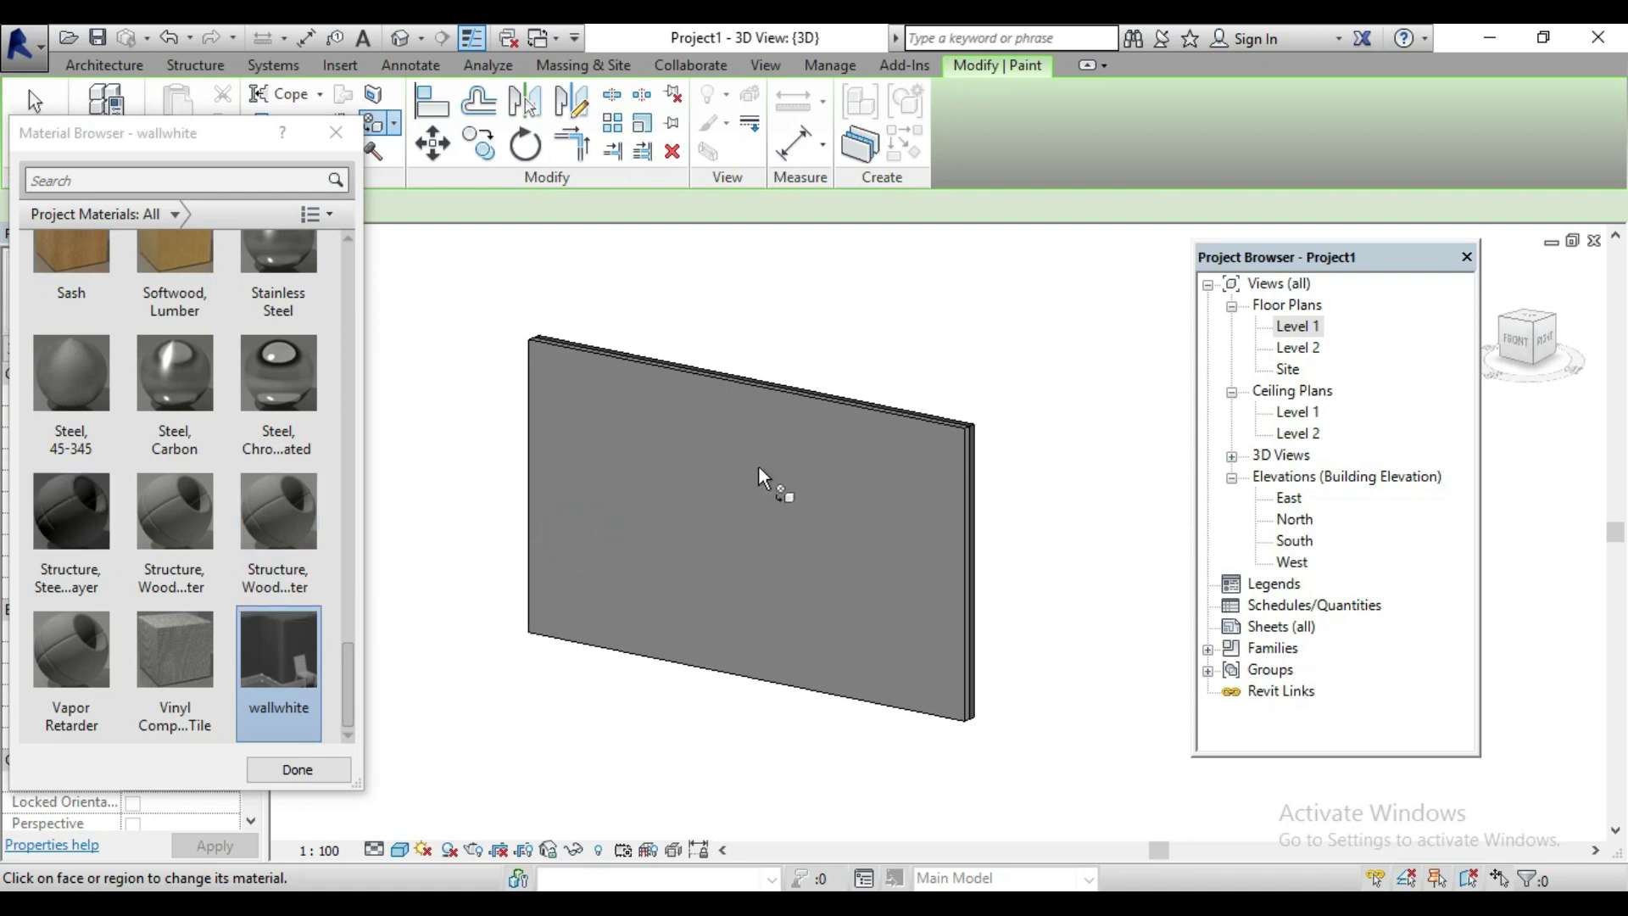
left_click(968, 459)
Finish painting, close the Material Browser and zoom the 3D view to the wall.
scroll(969, 458, "up", 2)
scroll(971, 454, "up", 1)
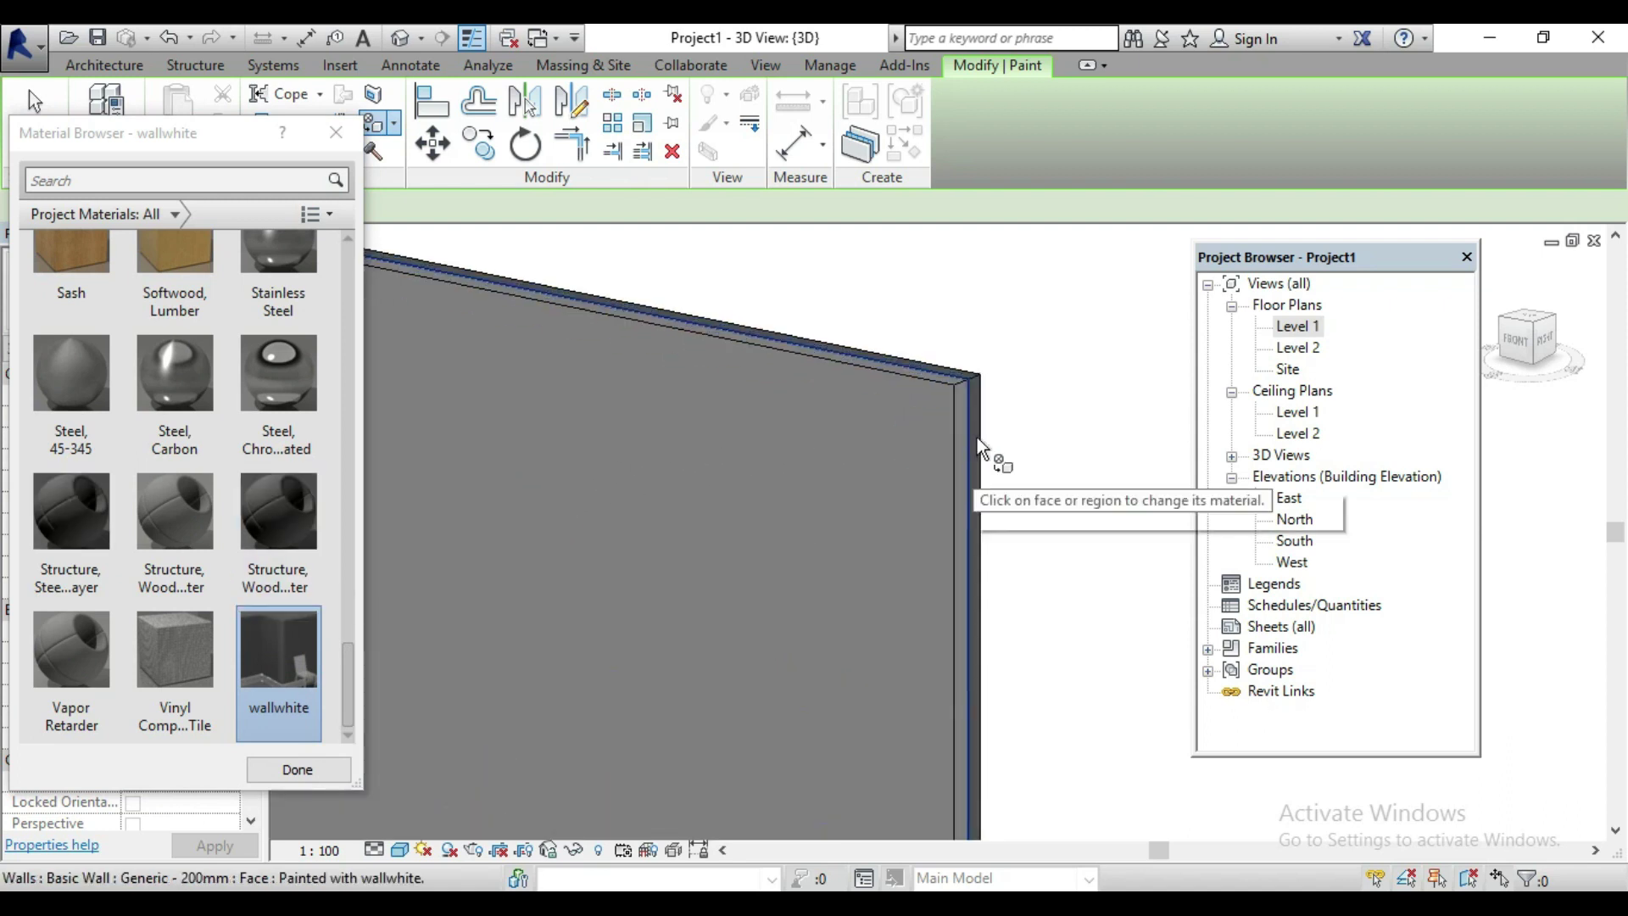
left_click(970, 430)
left_click(338, 134)
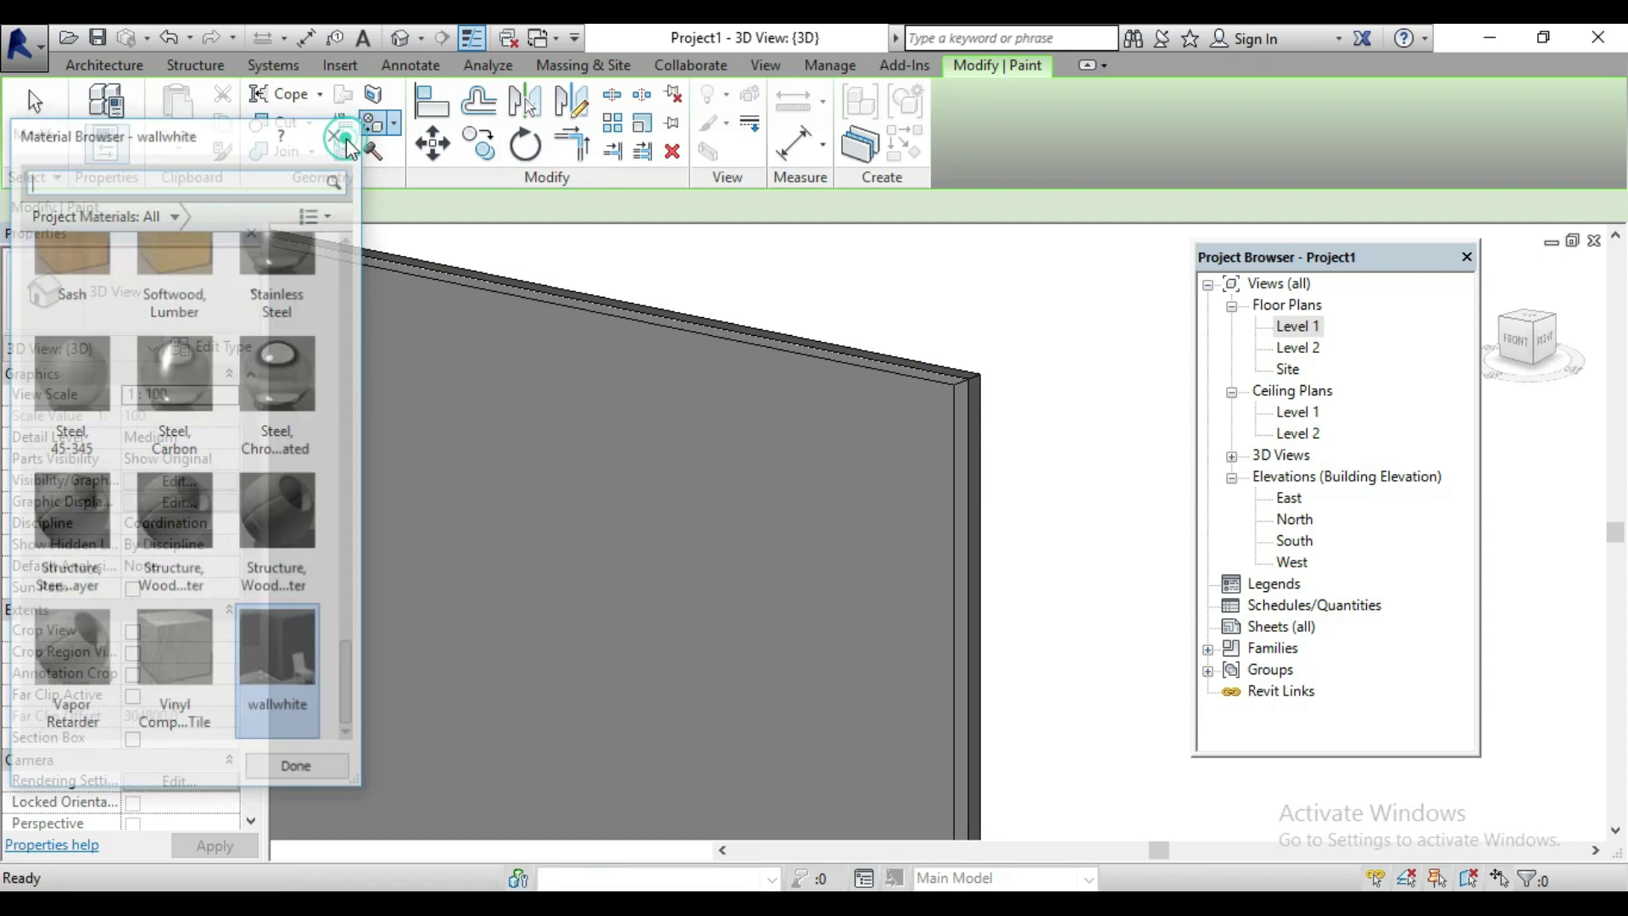
scroll(736, 570, "down", 1)
scroll(769, 585, "down", 2)
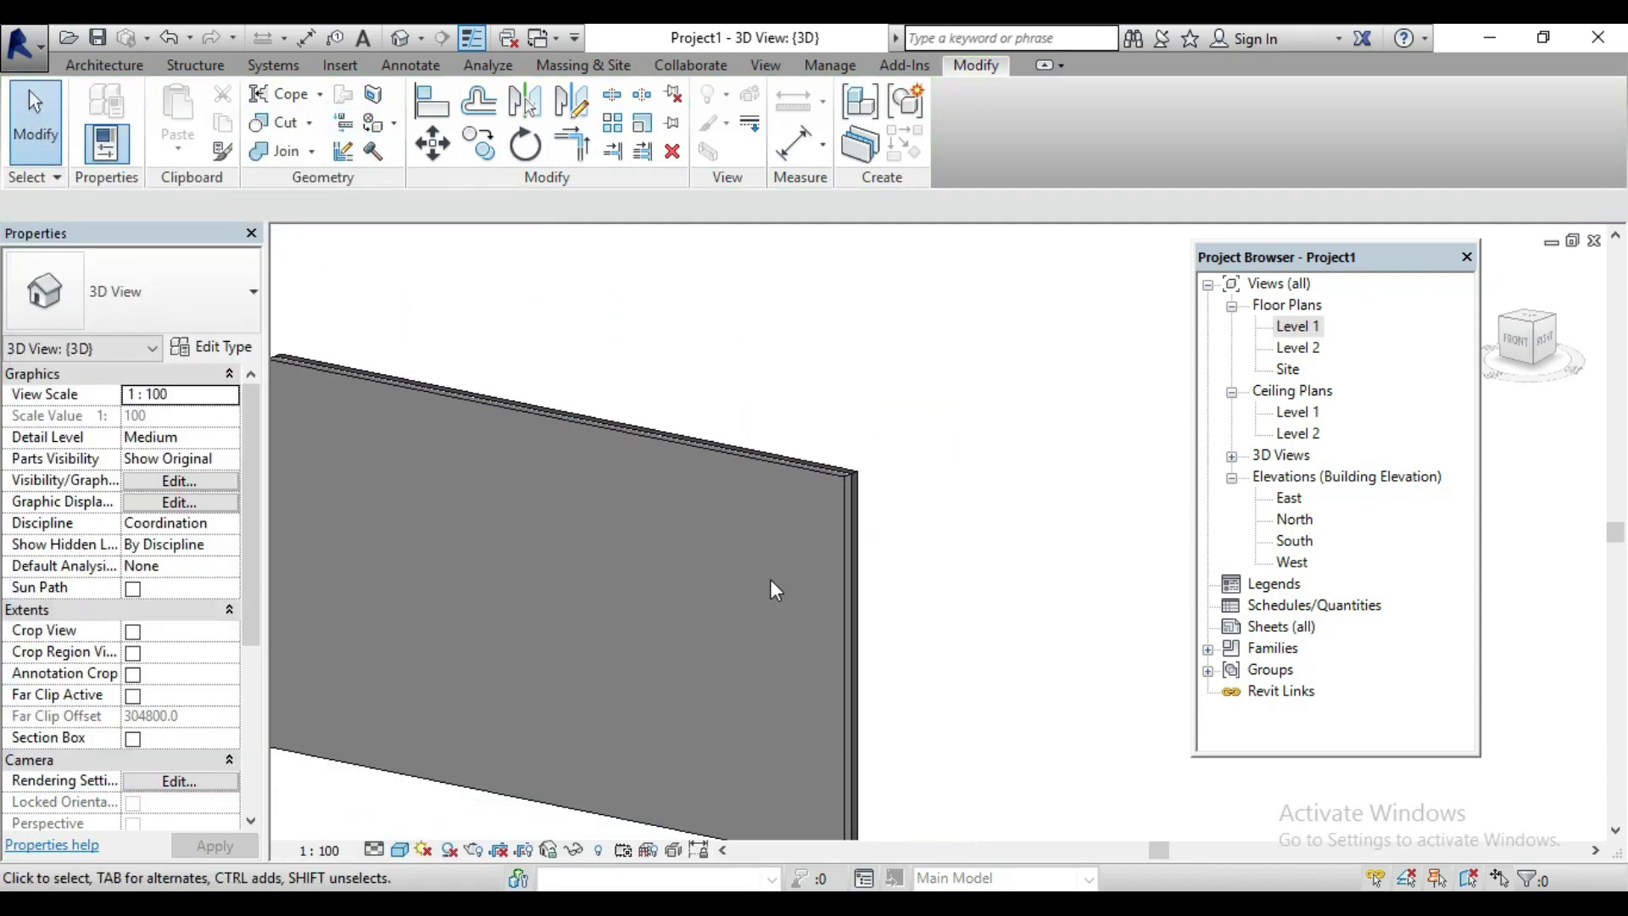
scroll(769, 585, "down", 2)
scroll(882, 534, "up", 1)
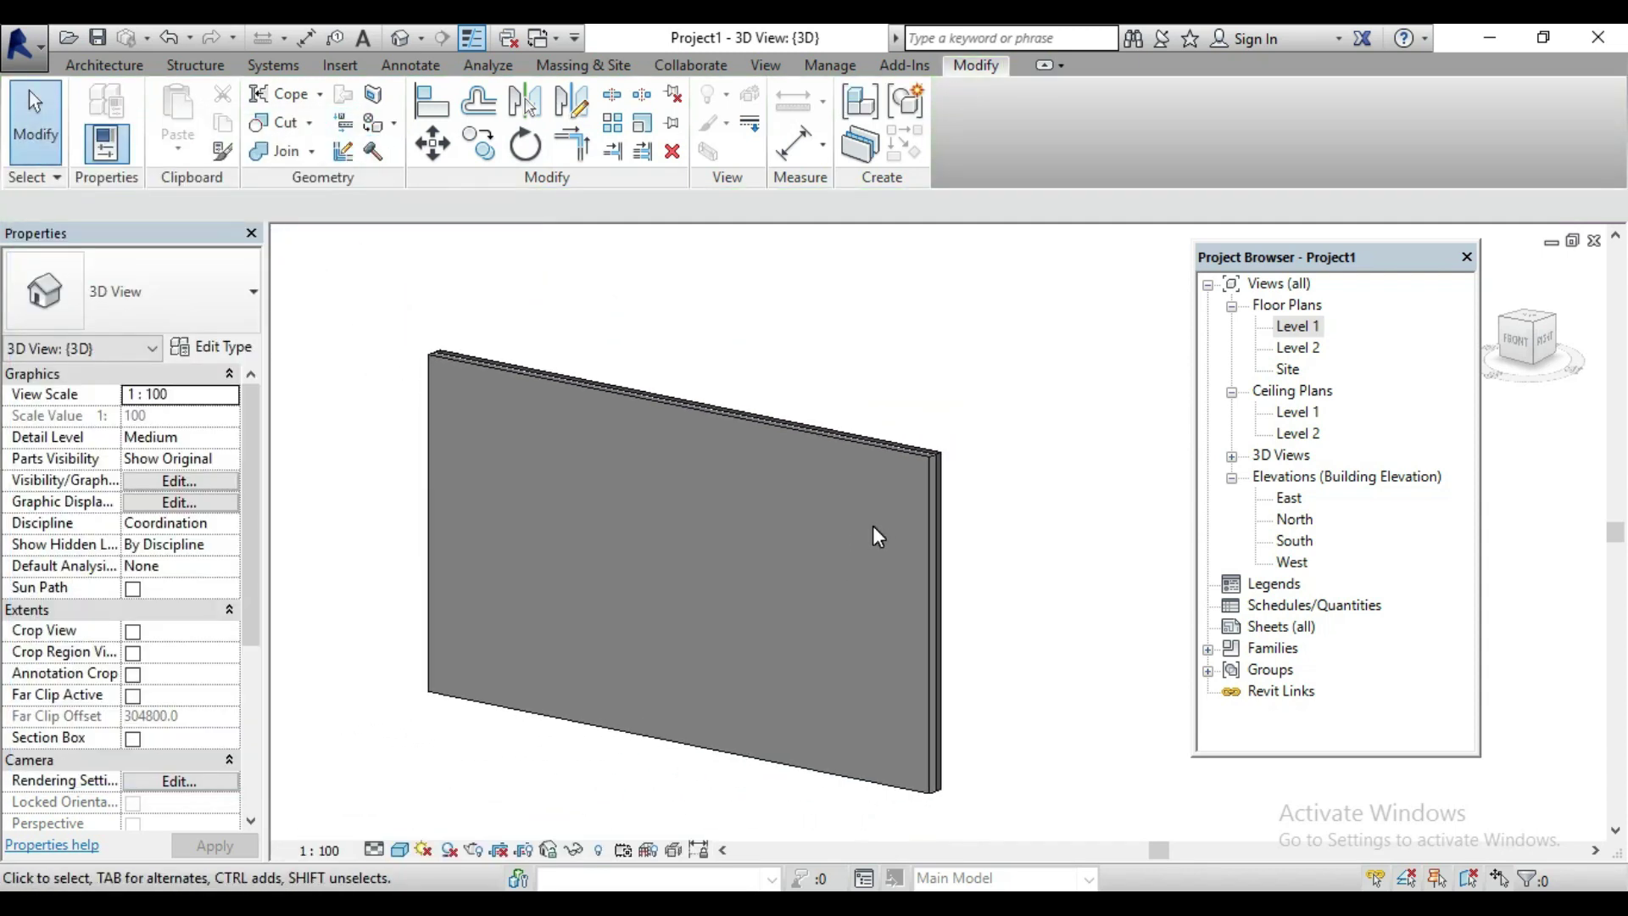